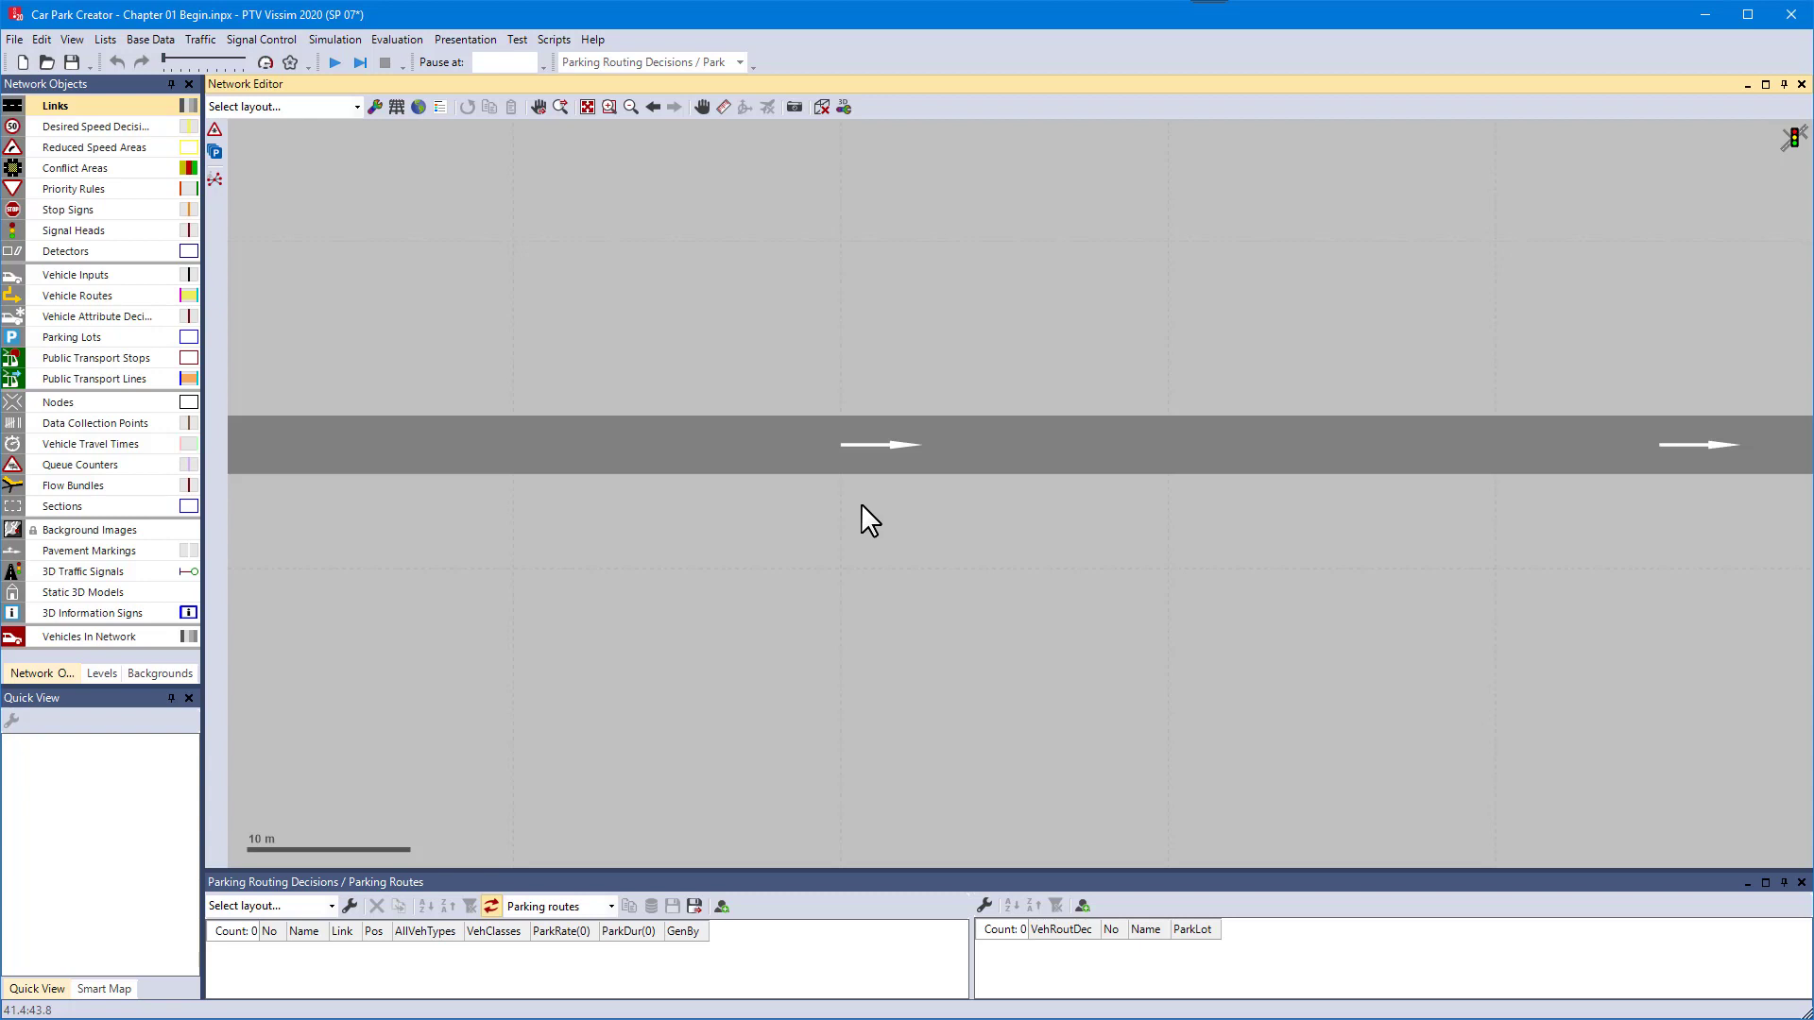
Step: Draw a car park rightward from the link's middle, previewing 16 perpendicular bays per side
{"action": "left_click", "coordinate": [216, 151]}
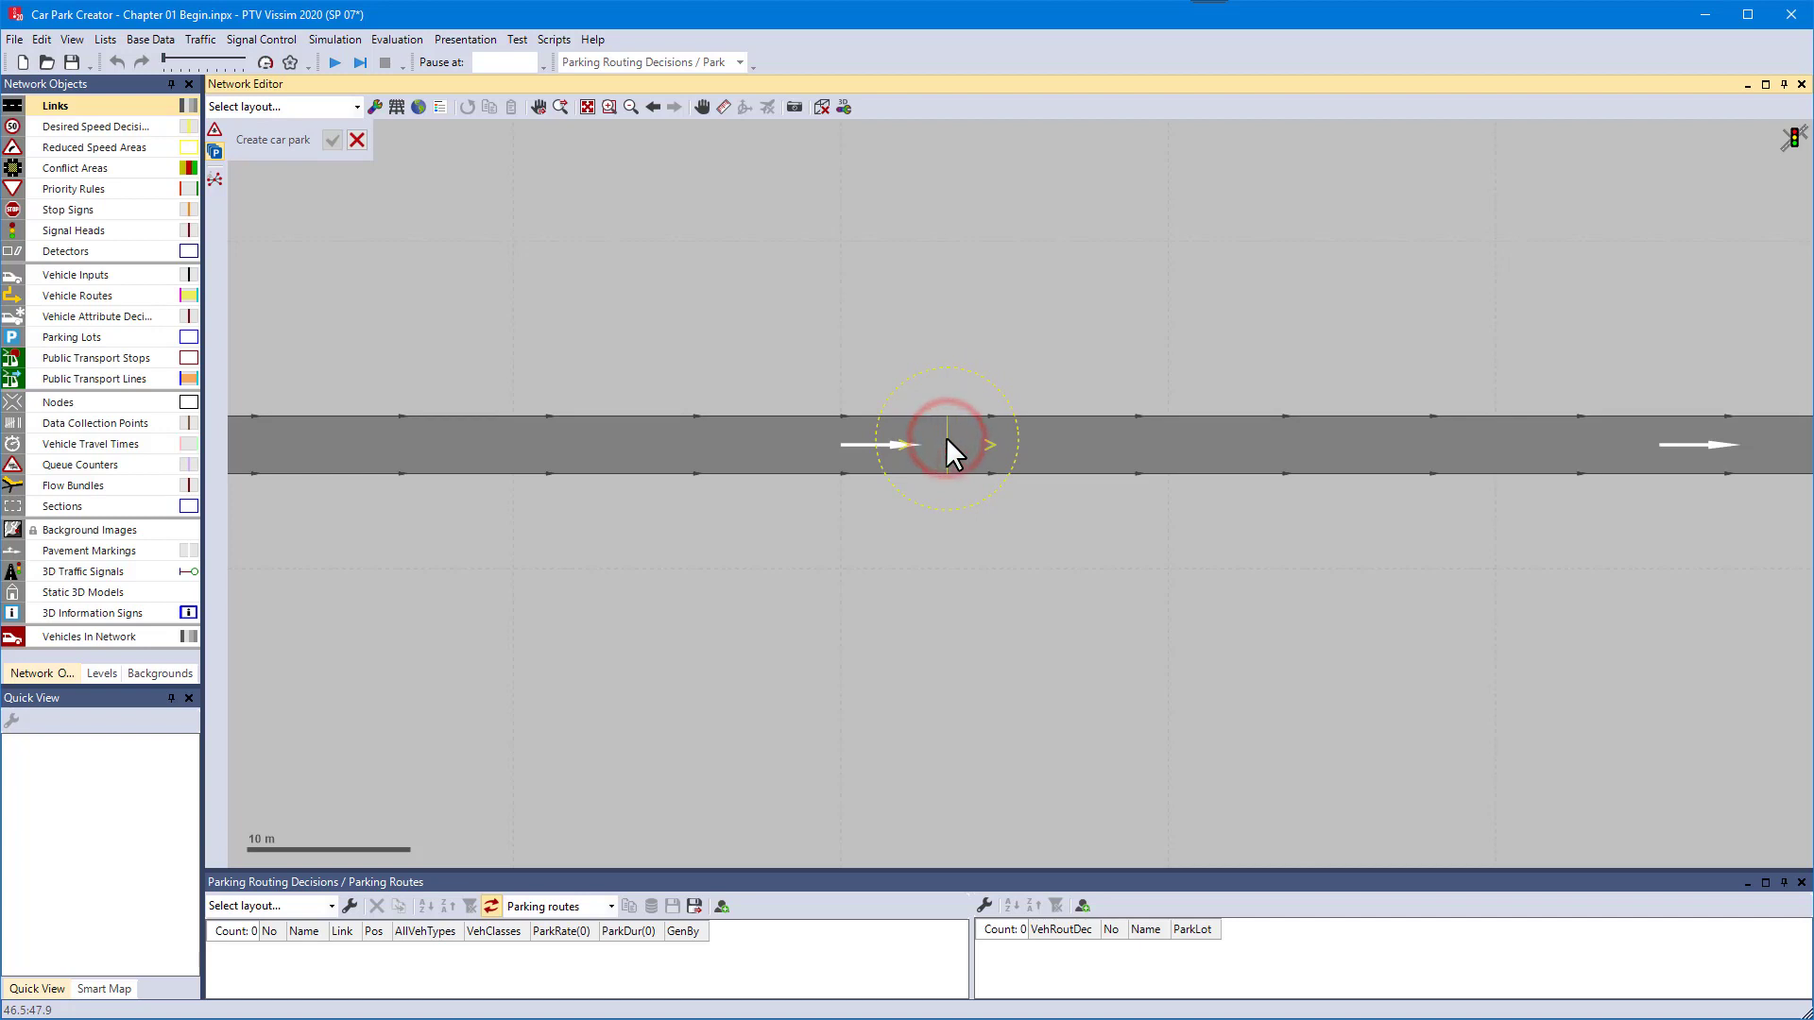
{"action": "left_click_drag", "start_coordinate": [946, 439], "coordinate": [1629, 457]}
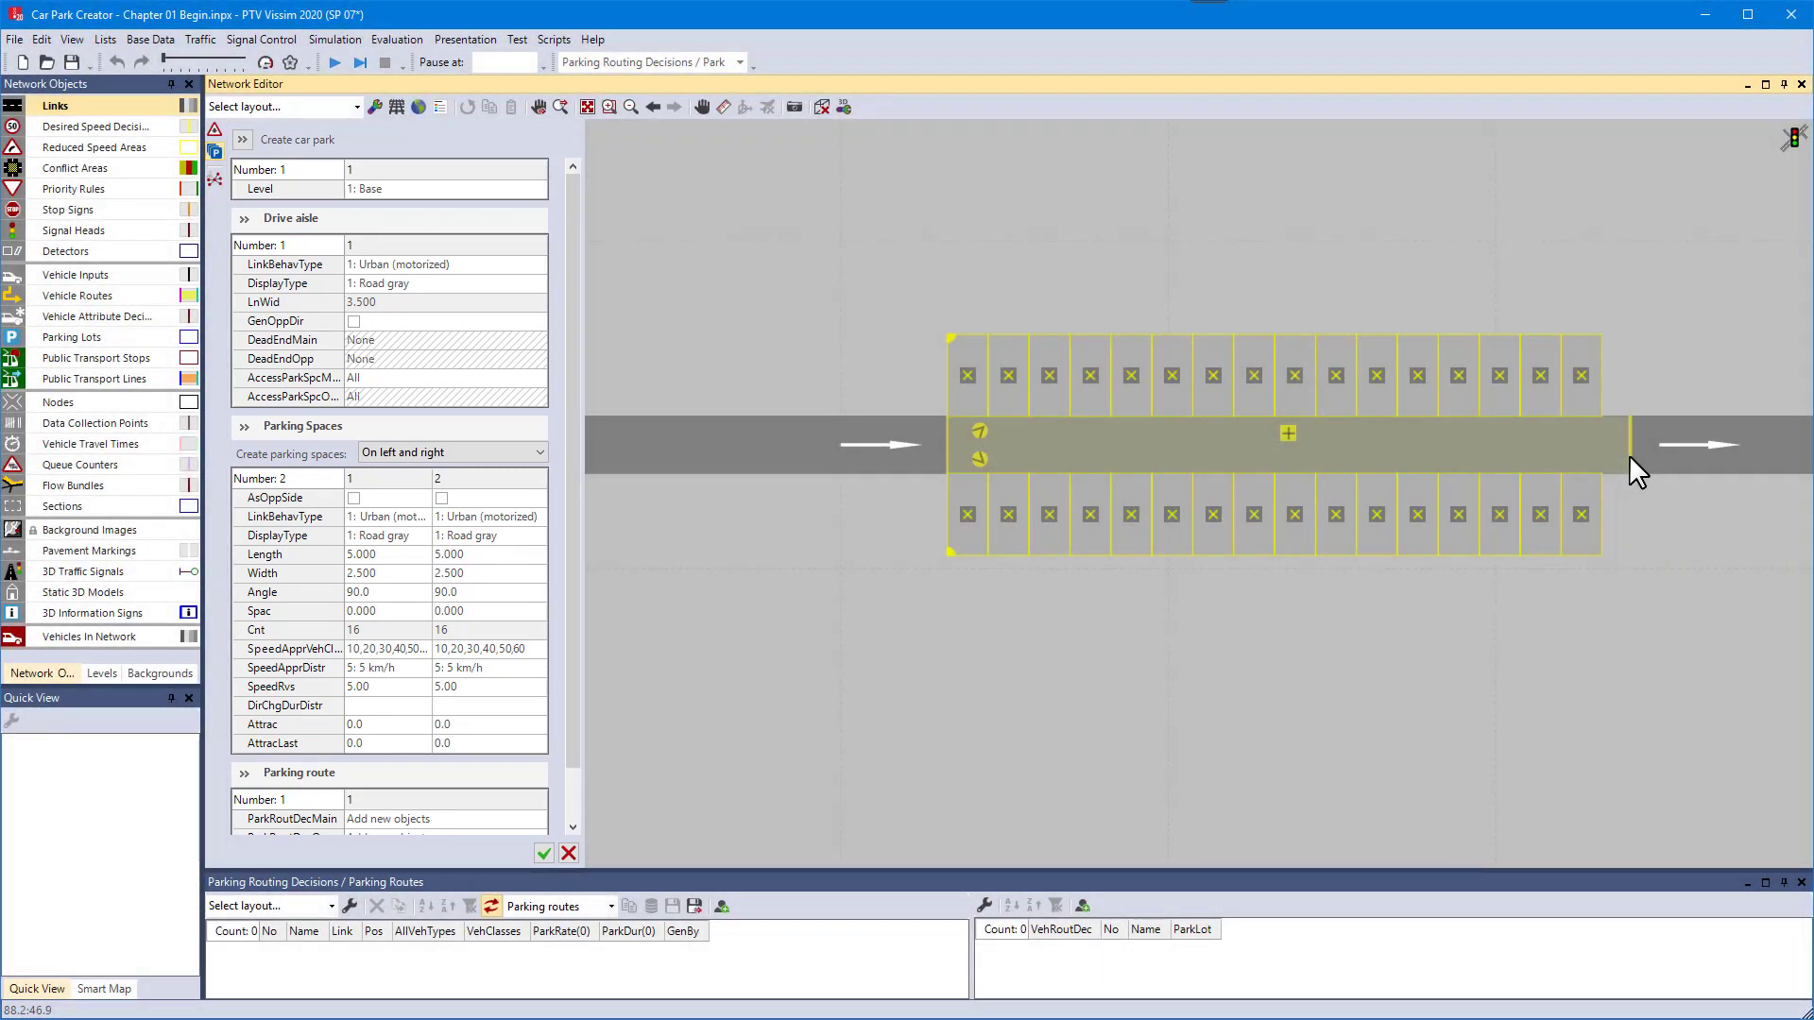
Step: Keep parking spaces on the right side only and tilt them into an angled layout
{"action": "left_click", "coordinate": [543, 455]}
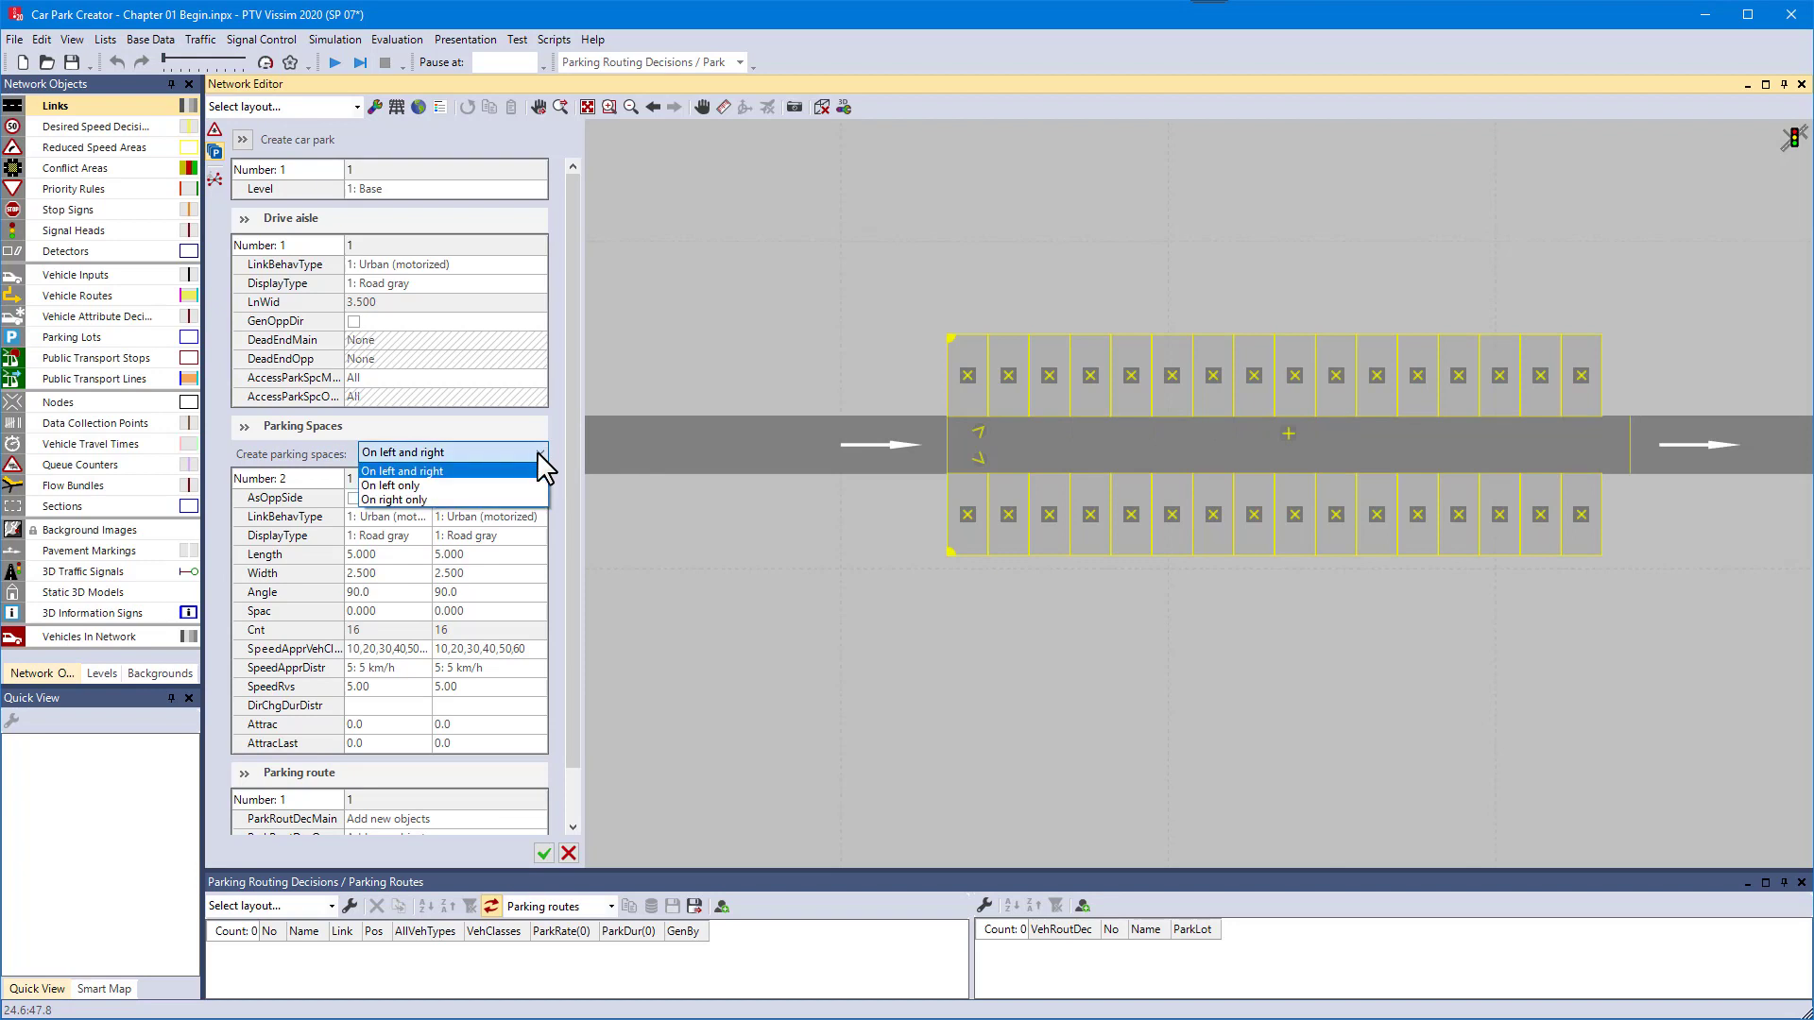
{"action": "left_click", "coordinate": [505, 497]}
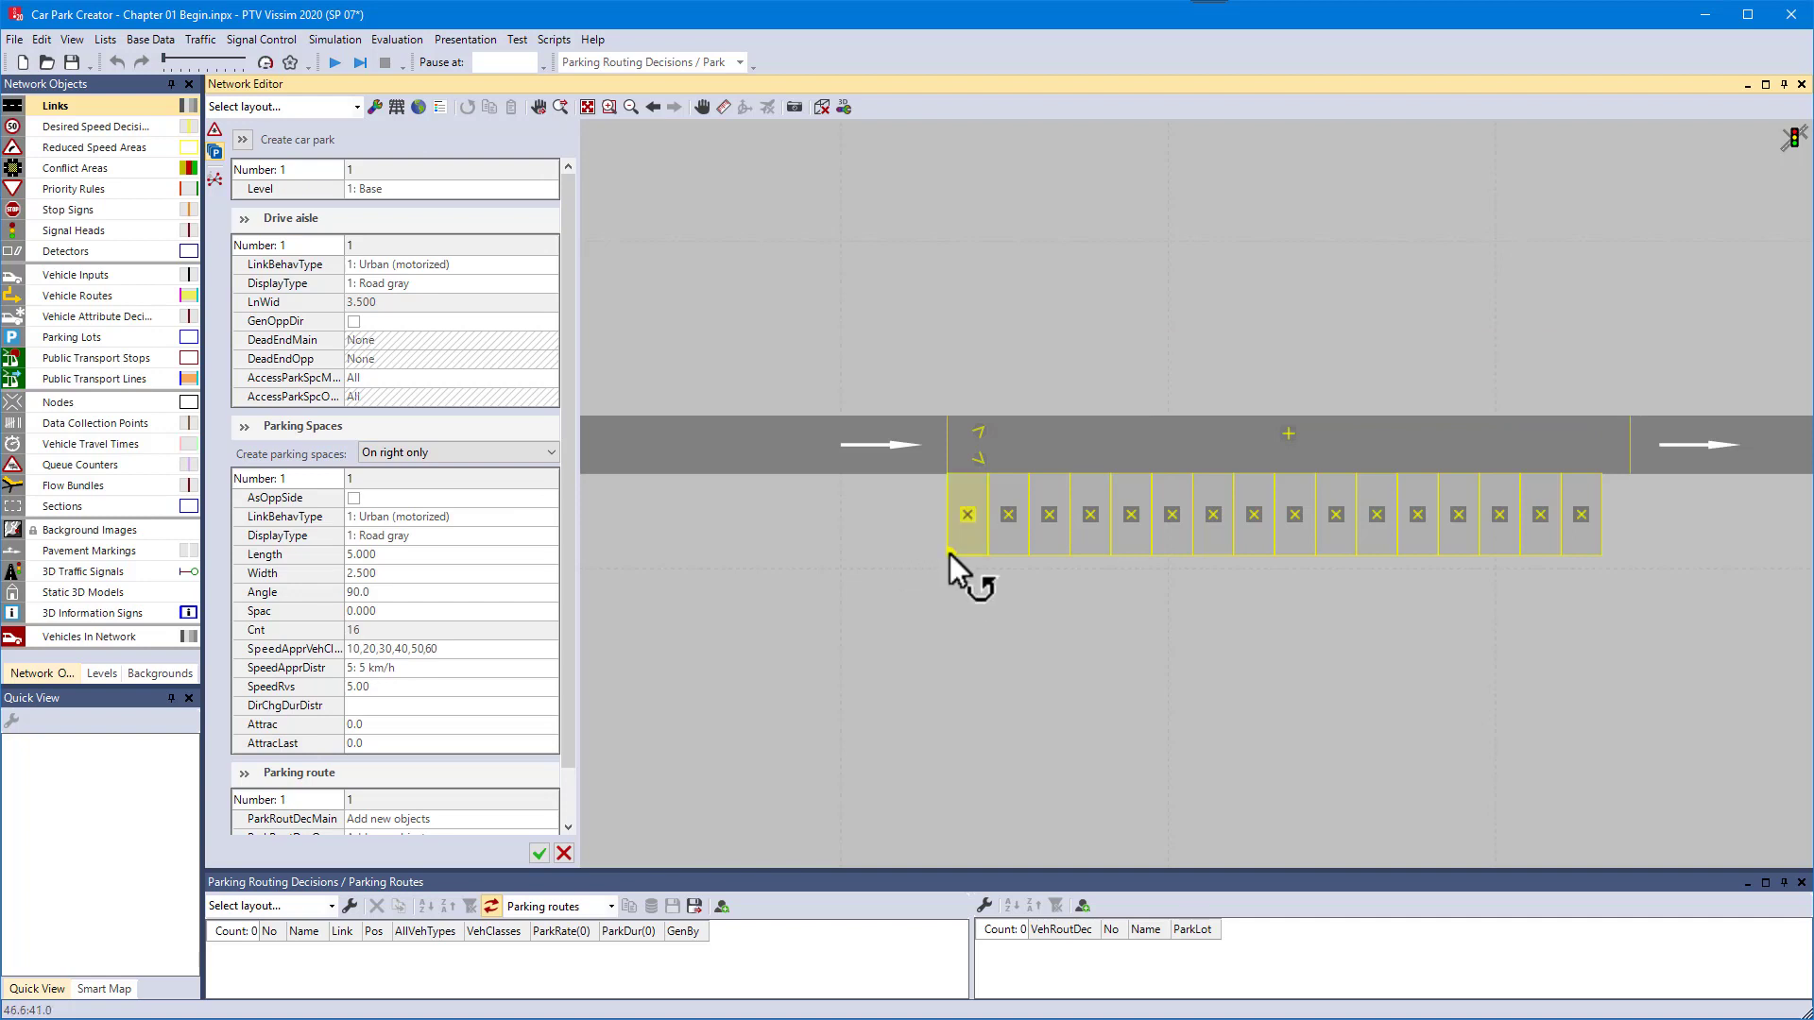
{"action": "left_click_drag", "start_coordinate": [950, 553], "coordinate": [1016, 548]}
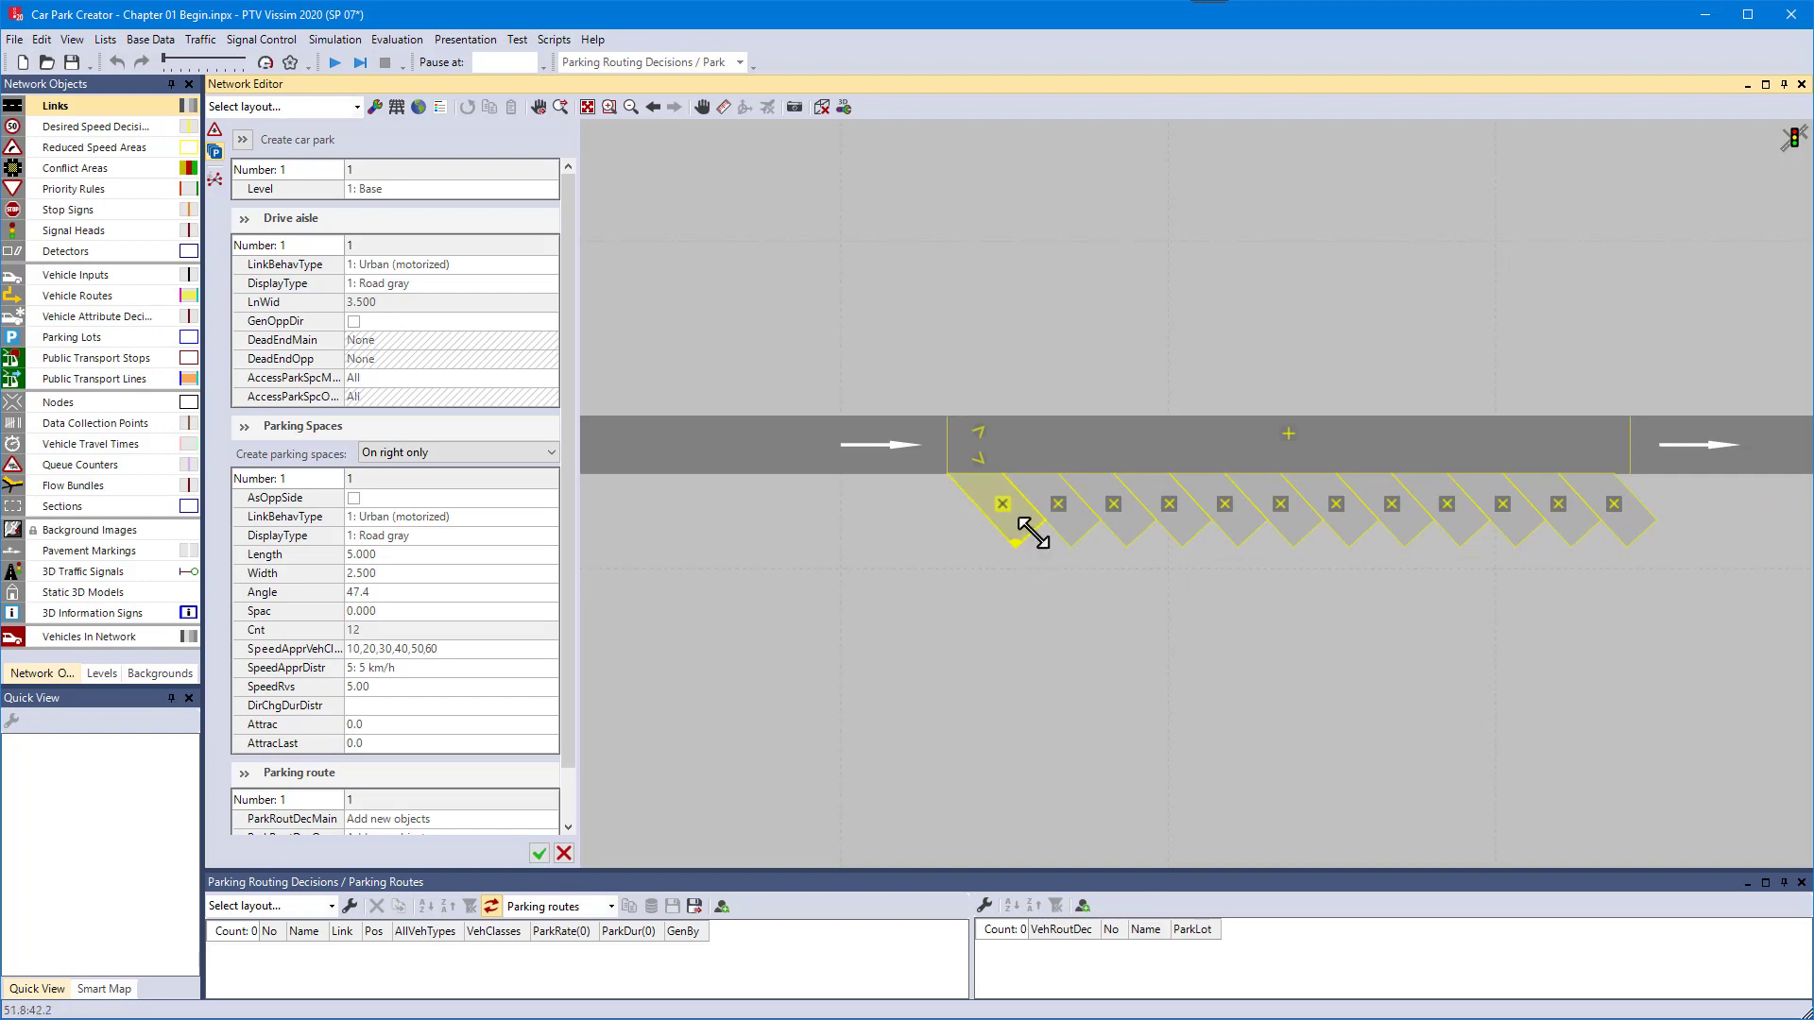
{"action": "key", "text": "Return"}
{"action": "left_click_drag", "start_coordinate": [1033, 533], "coordinate": [1043, 543]}
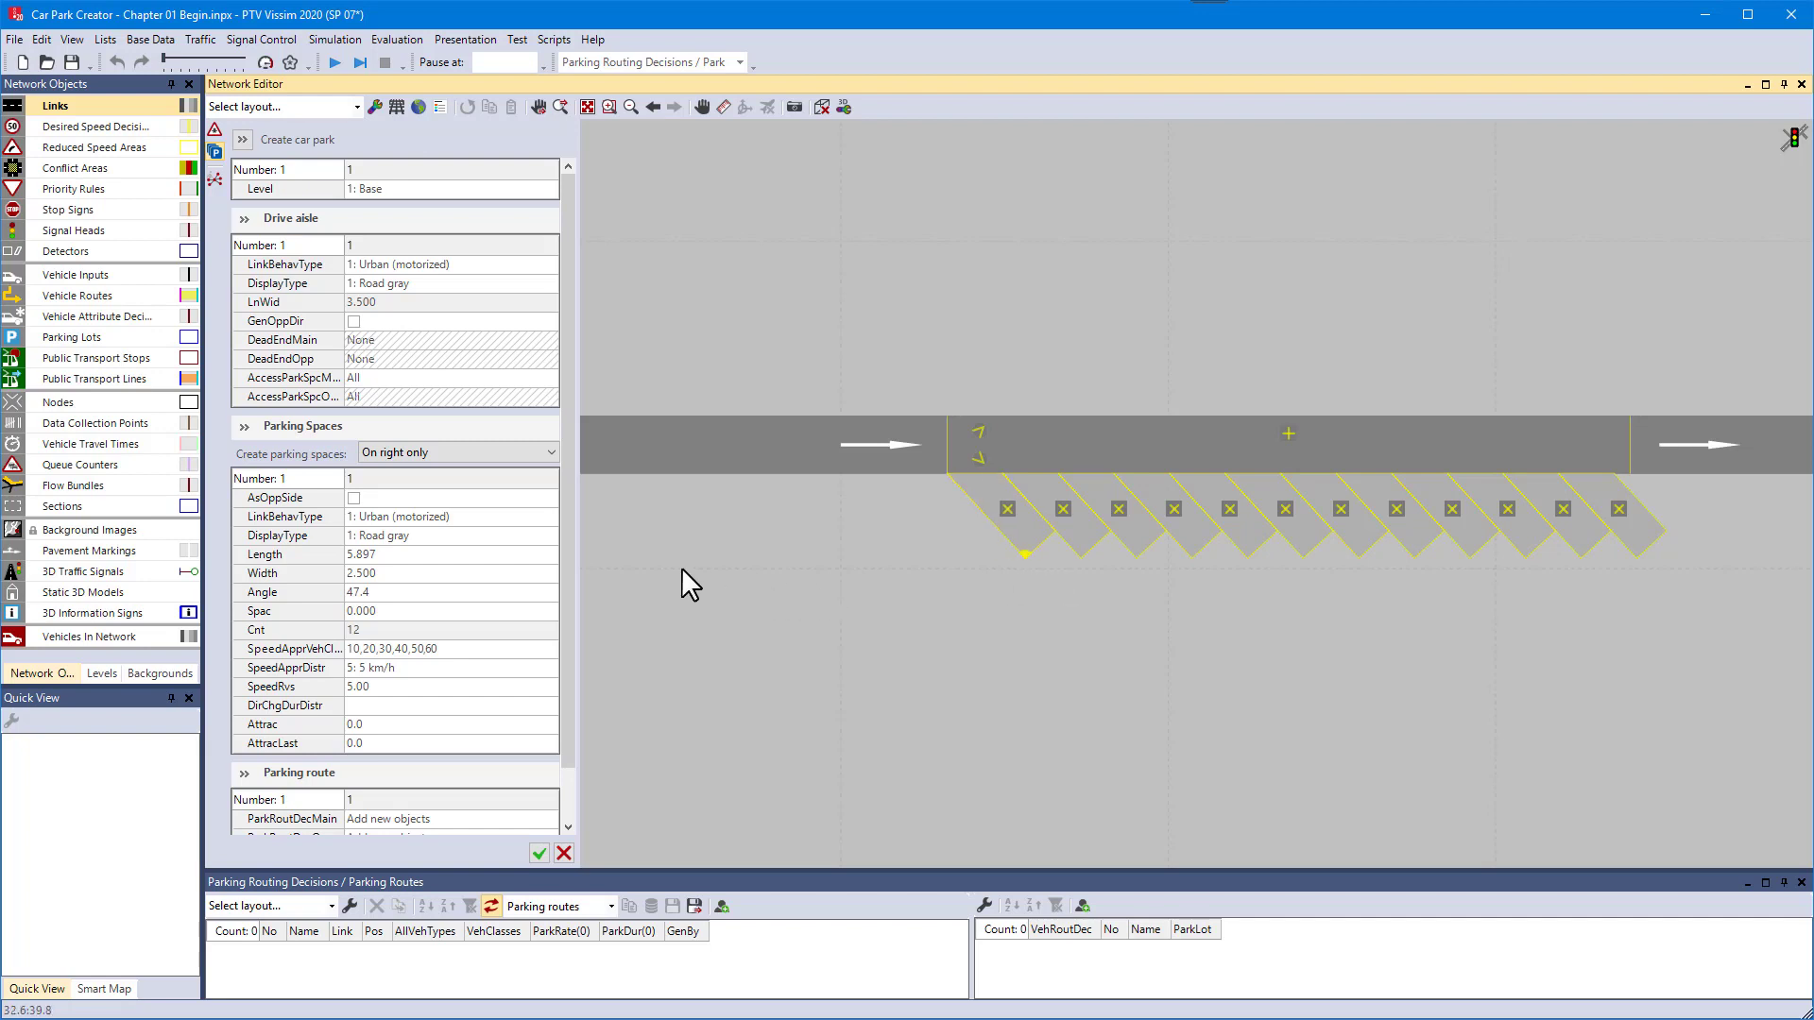
Step: Set the parking spaces to 6.6 m length, 45° angle and 0.1 spacing, giving 11 spaces
{"action": "left_click", "coordinate": [423, 556]}
{"action": "type", "text": "6.6"}
{"action": "key", "text": "Return"}
{"action": "left_click", "coordinate": [469, 591]}
{"action": "type", "text": "45"}
{"action": "key", "text": "Return"}
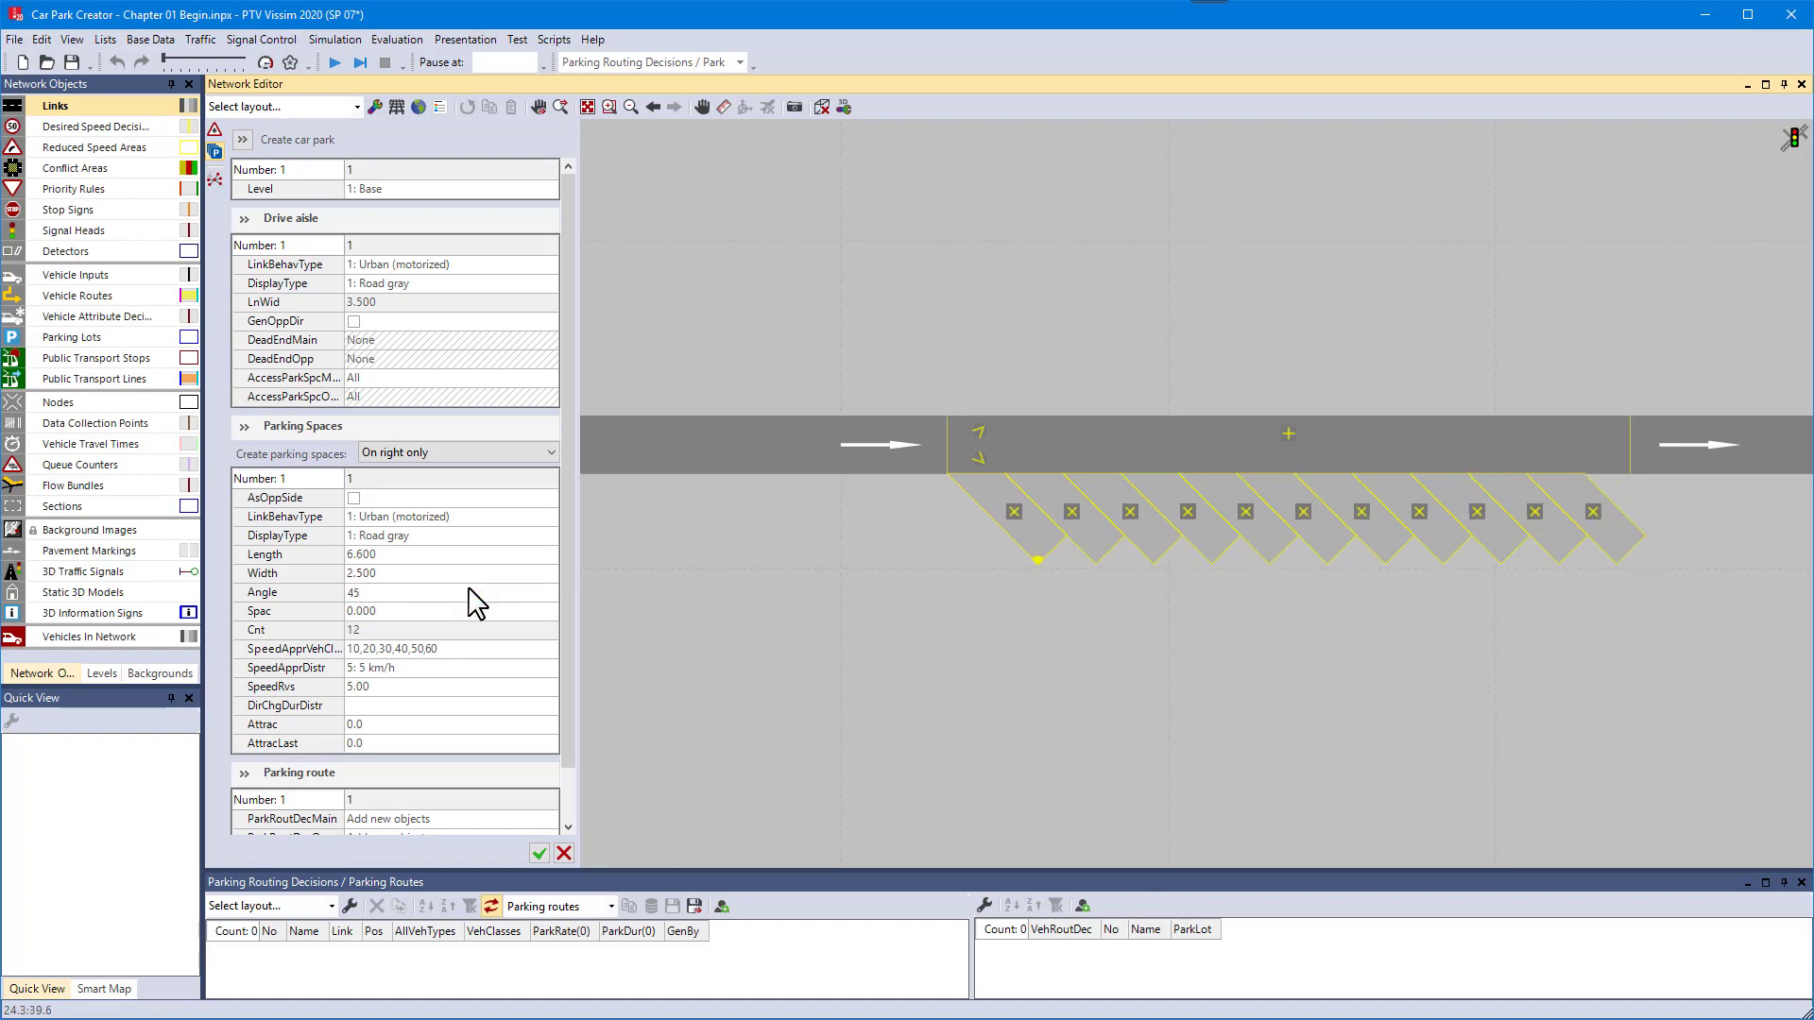
{"action": "left_click", "coordinate": [426, 612]}
{"action": "type", "text": "0.1"}
{"action": "key", "text": "Tab"}
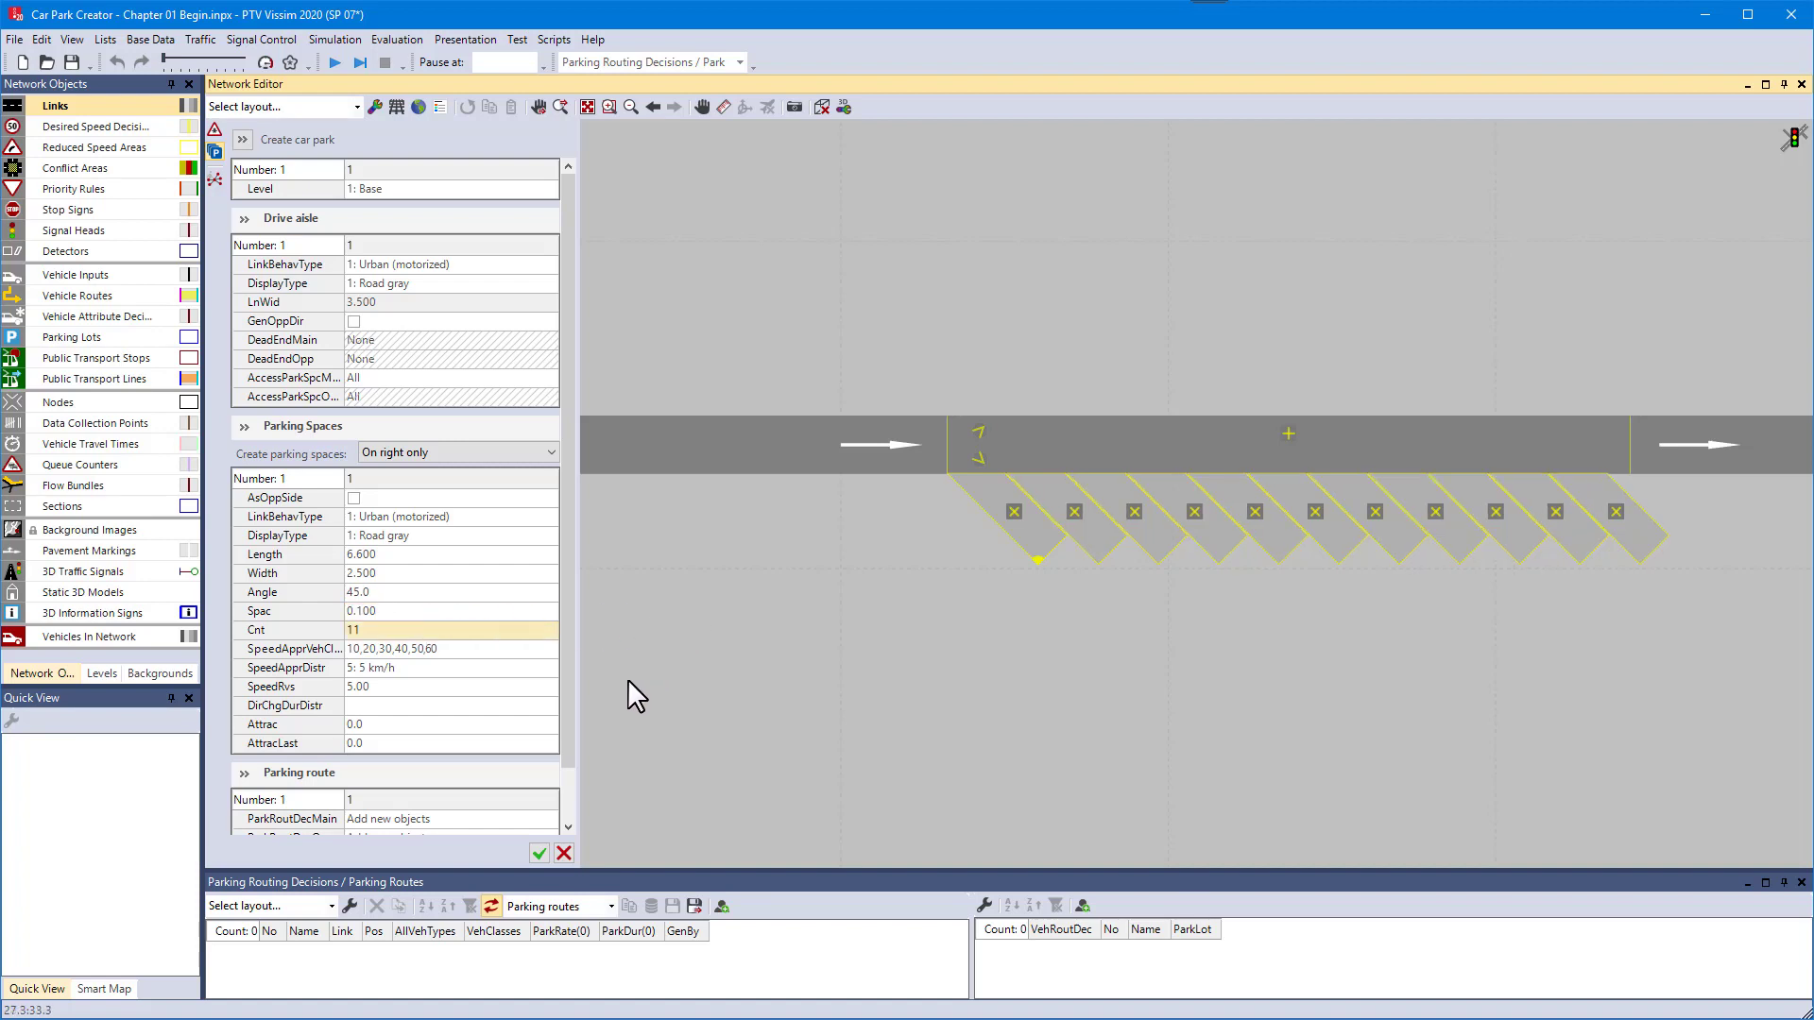
{"action": "left_click_drag", "start_coordinate": [569, 695], "coordinate": [571, 783]}
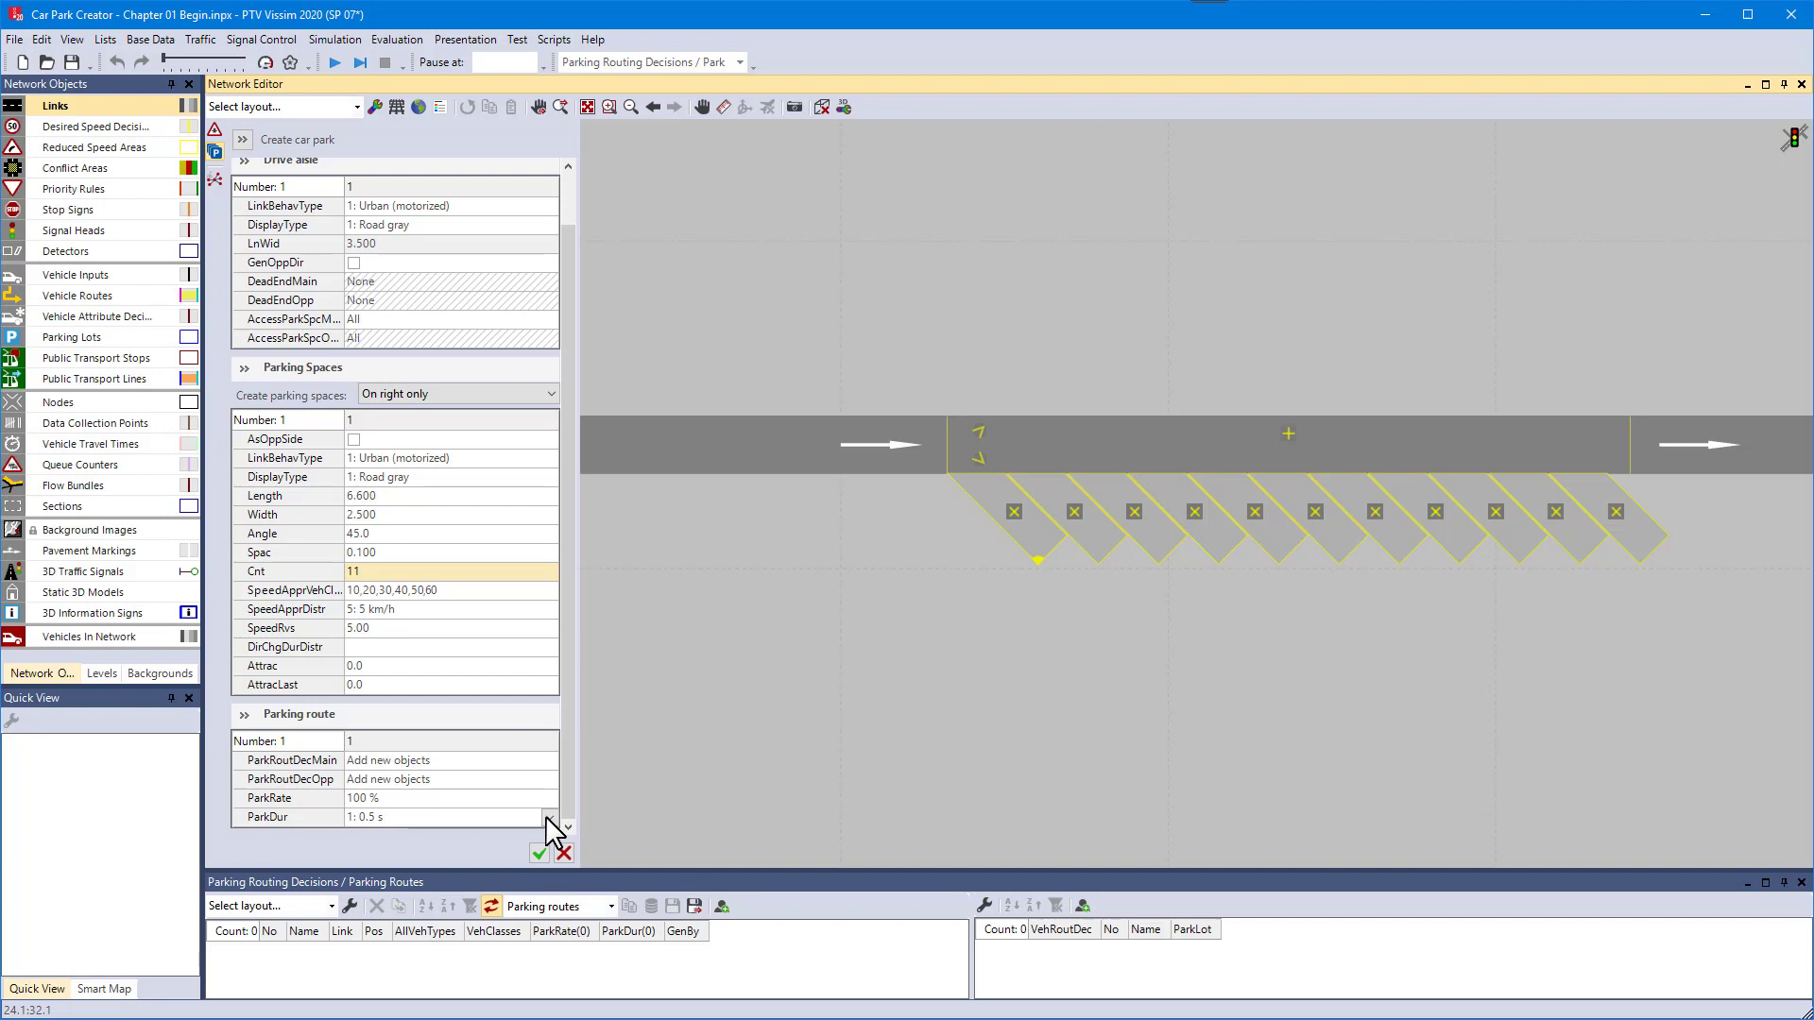
Step: Choose the 120: 2 min parking duration for the parking route and create the car park
{"action": "left_click", "coordinate": [548, 818]}
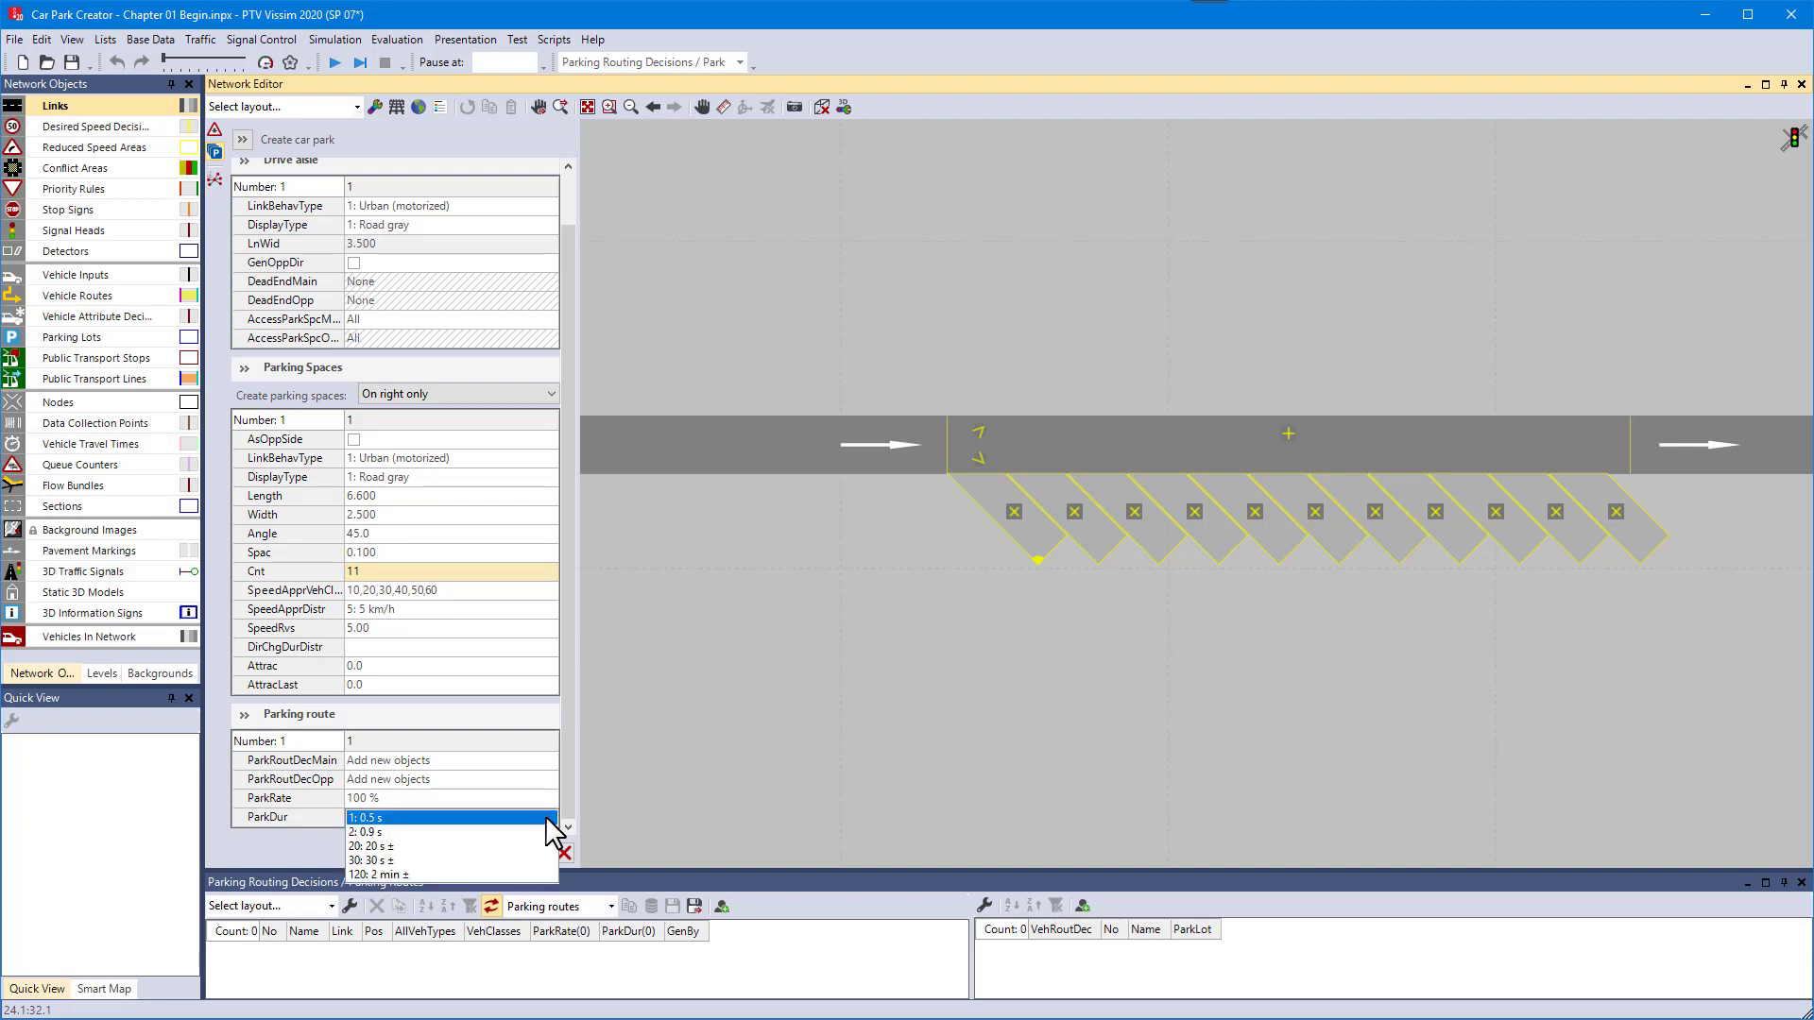
{"action": "left_click", "coordinate": [411, 873]}
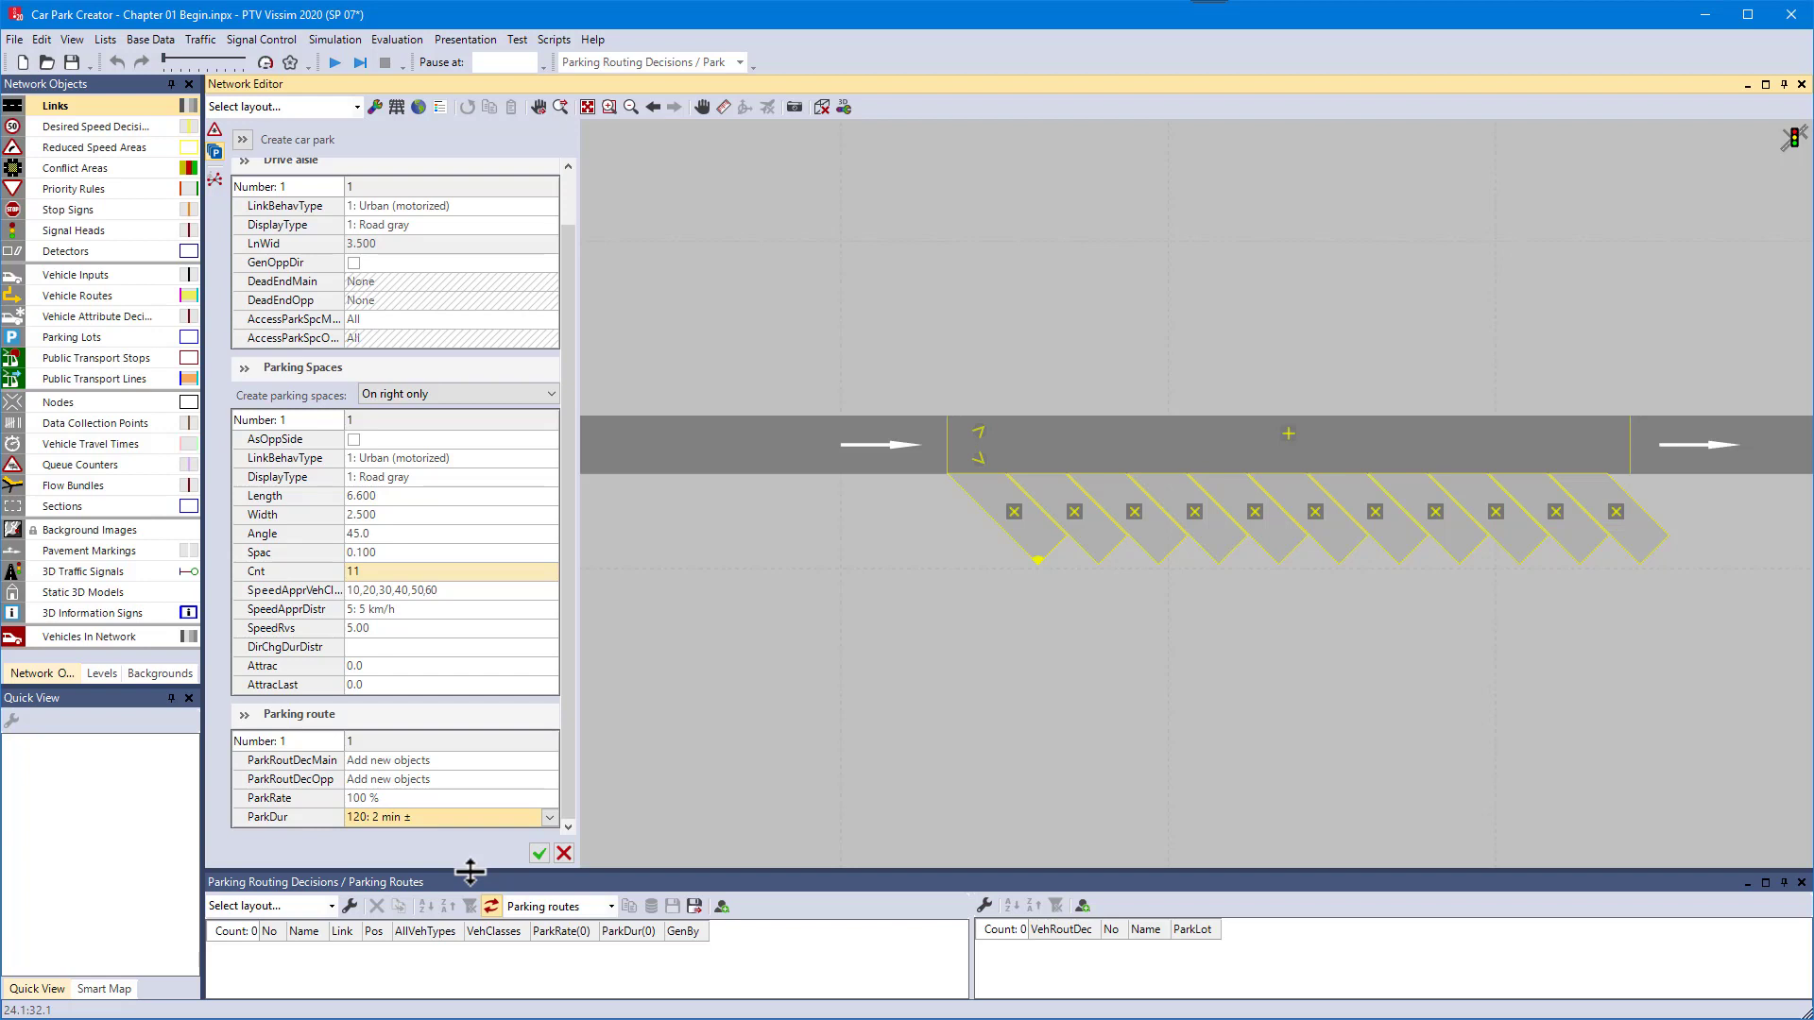
{"action": "left_click", "coordinate": [539, 853]}
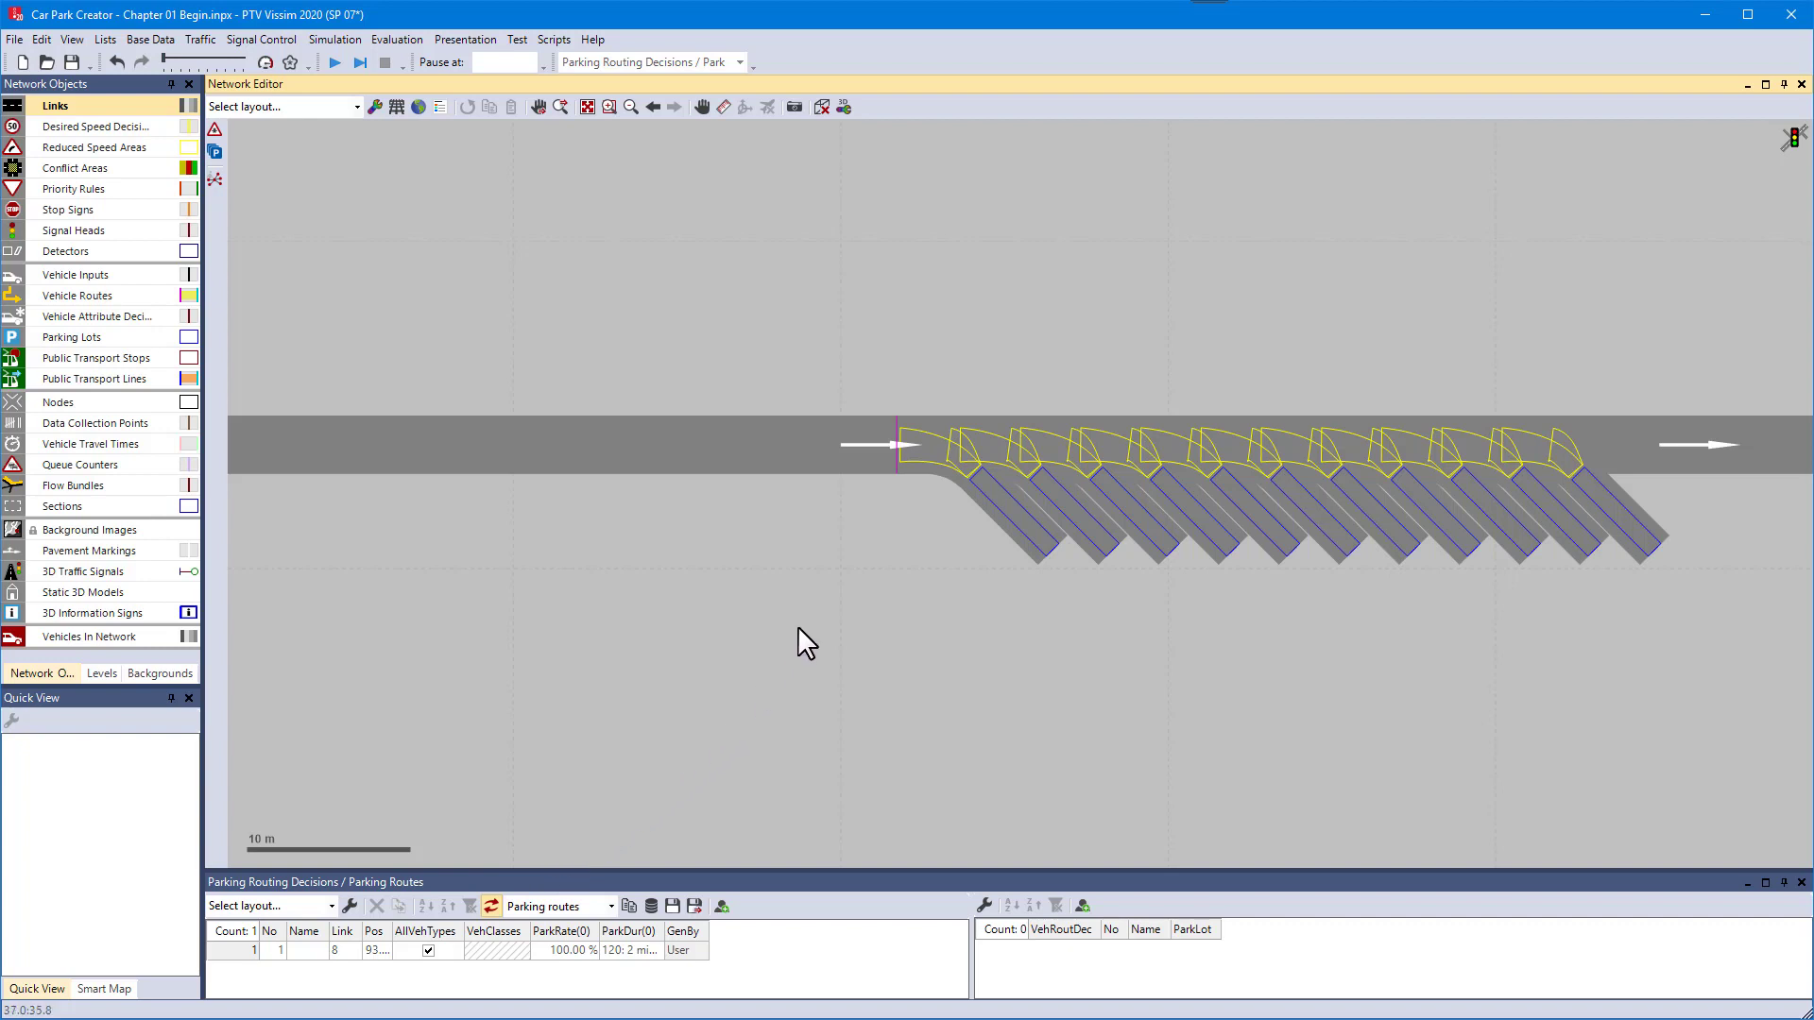
Step: Drag the parking routing decision upstream on link 8 to about 54.7 m, then restore the closer view
{"action": "left_click", "coordinate": [896, 457]}
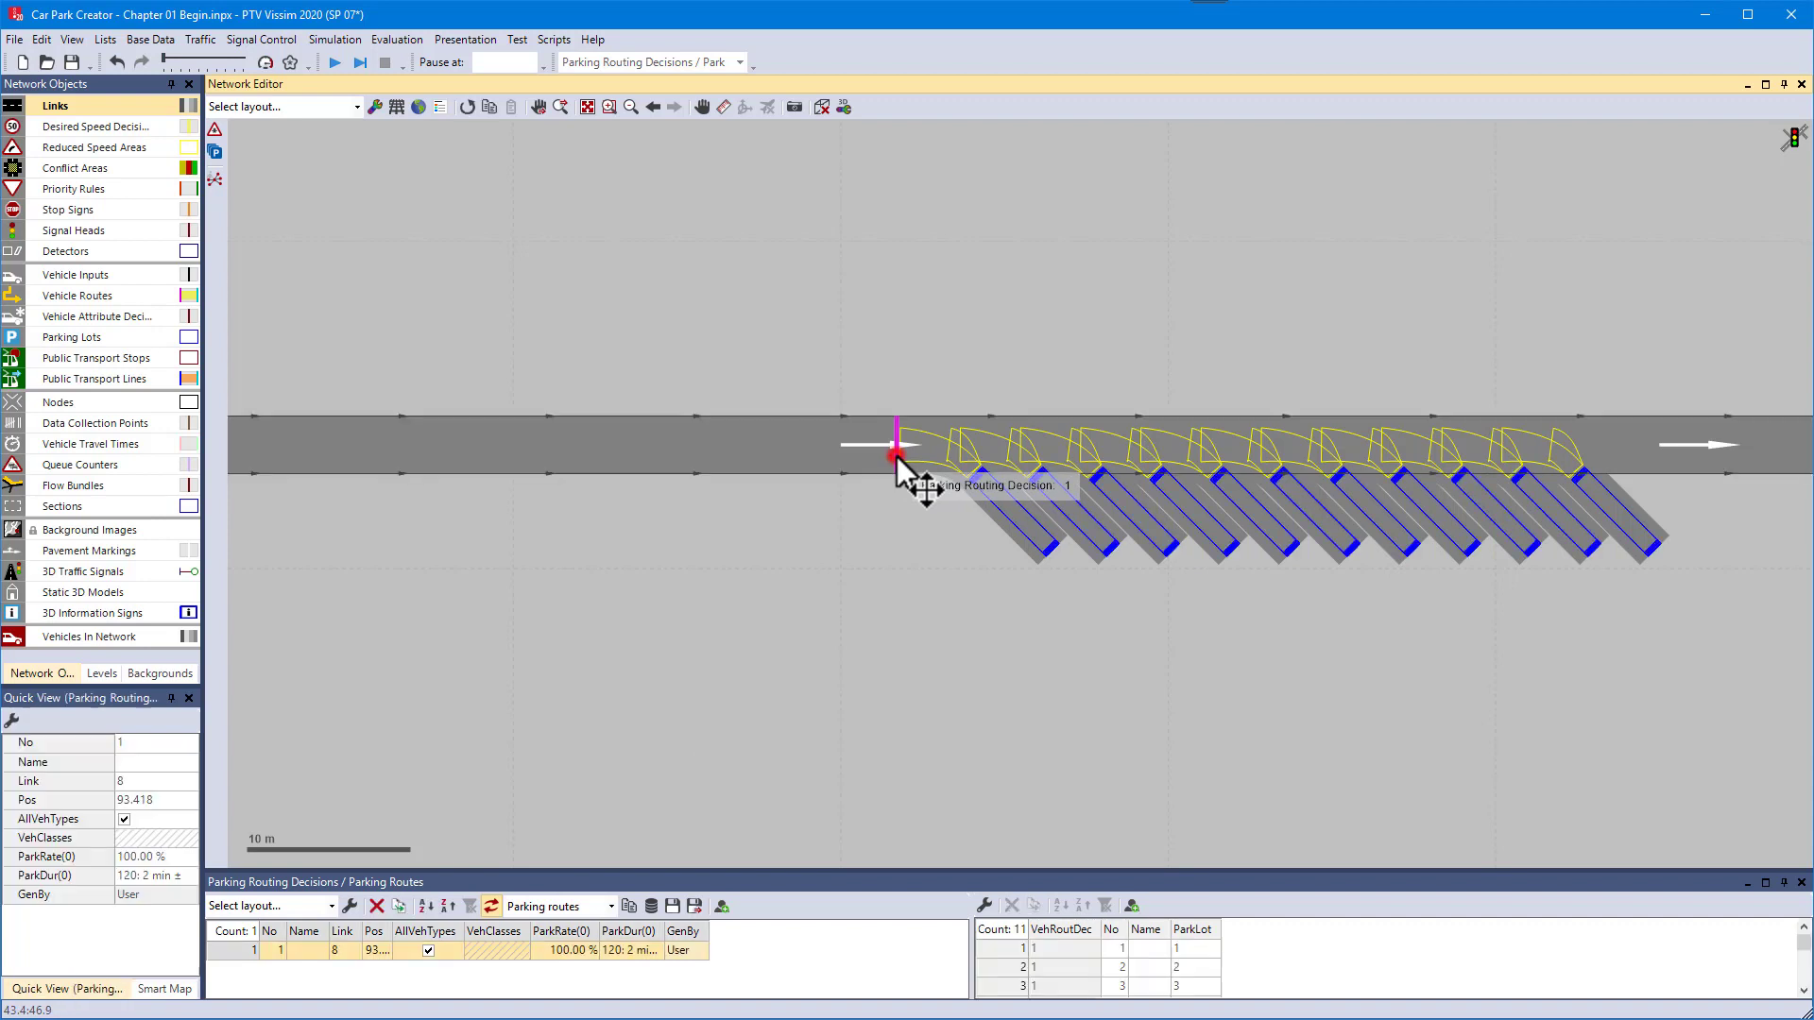
{"action": "left_click_drag", "start_coordinate": [895, 457], "coordinate": [264, 457]}
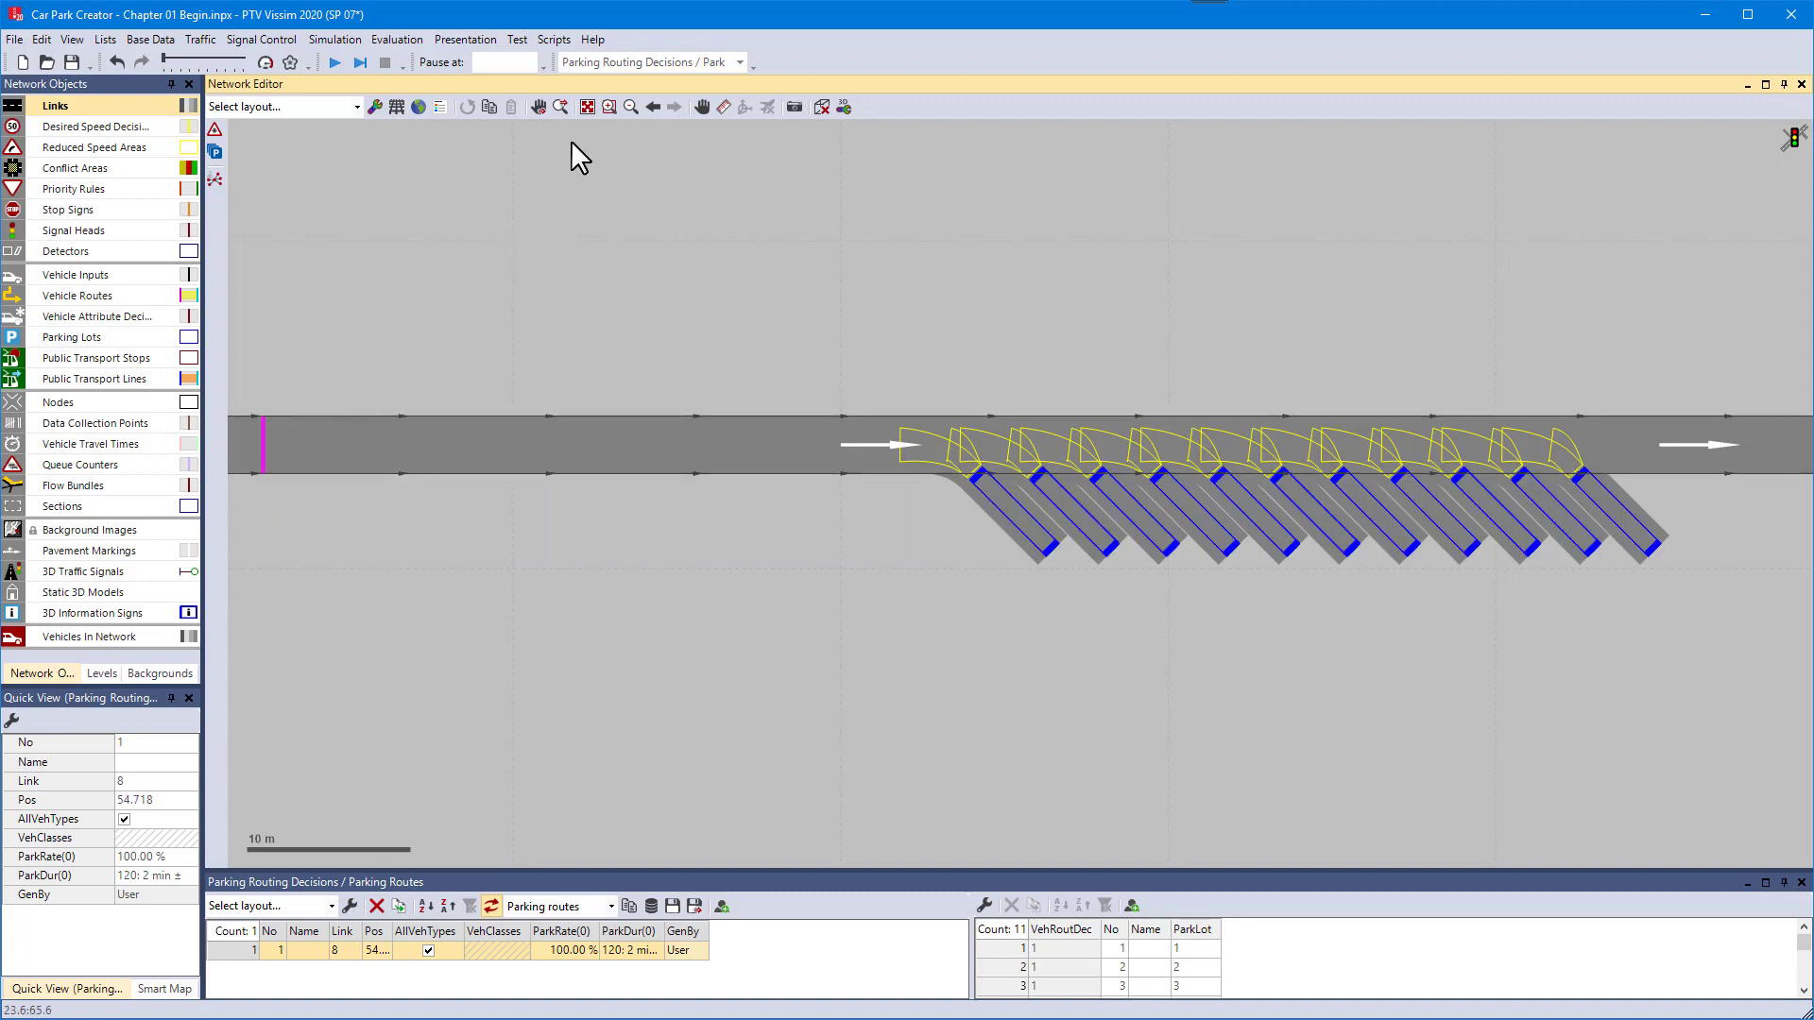
{"action": "left_click", "coordinate": [588, 106]}
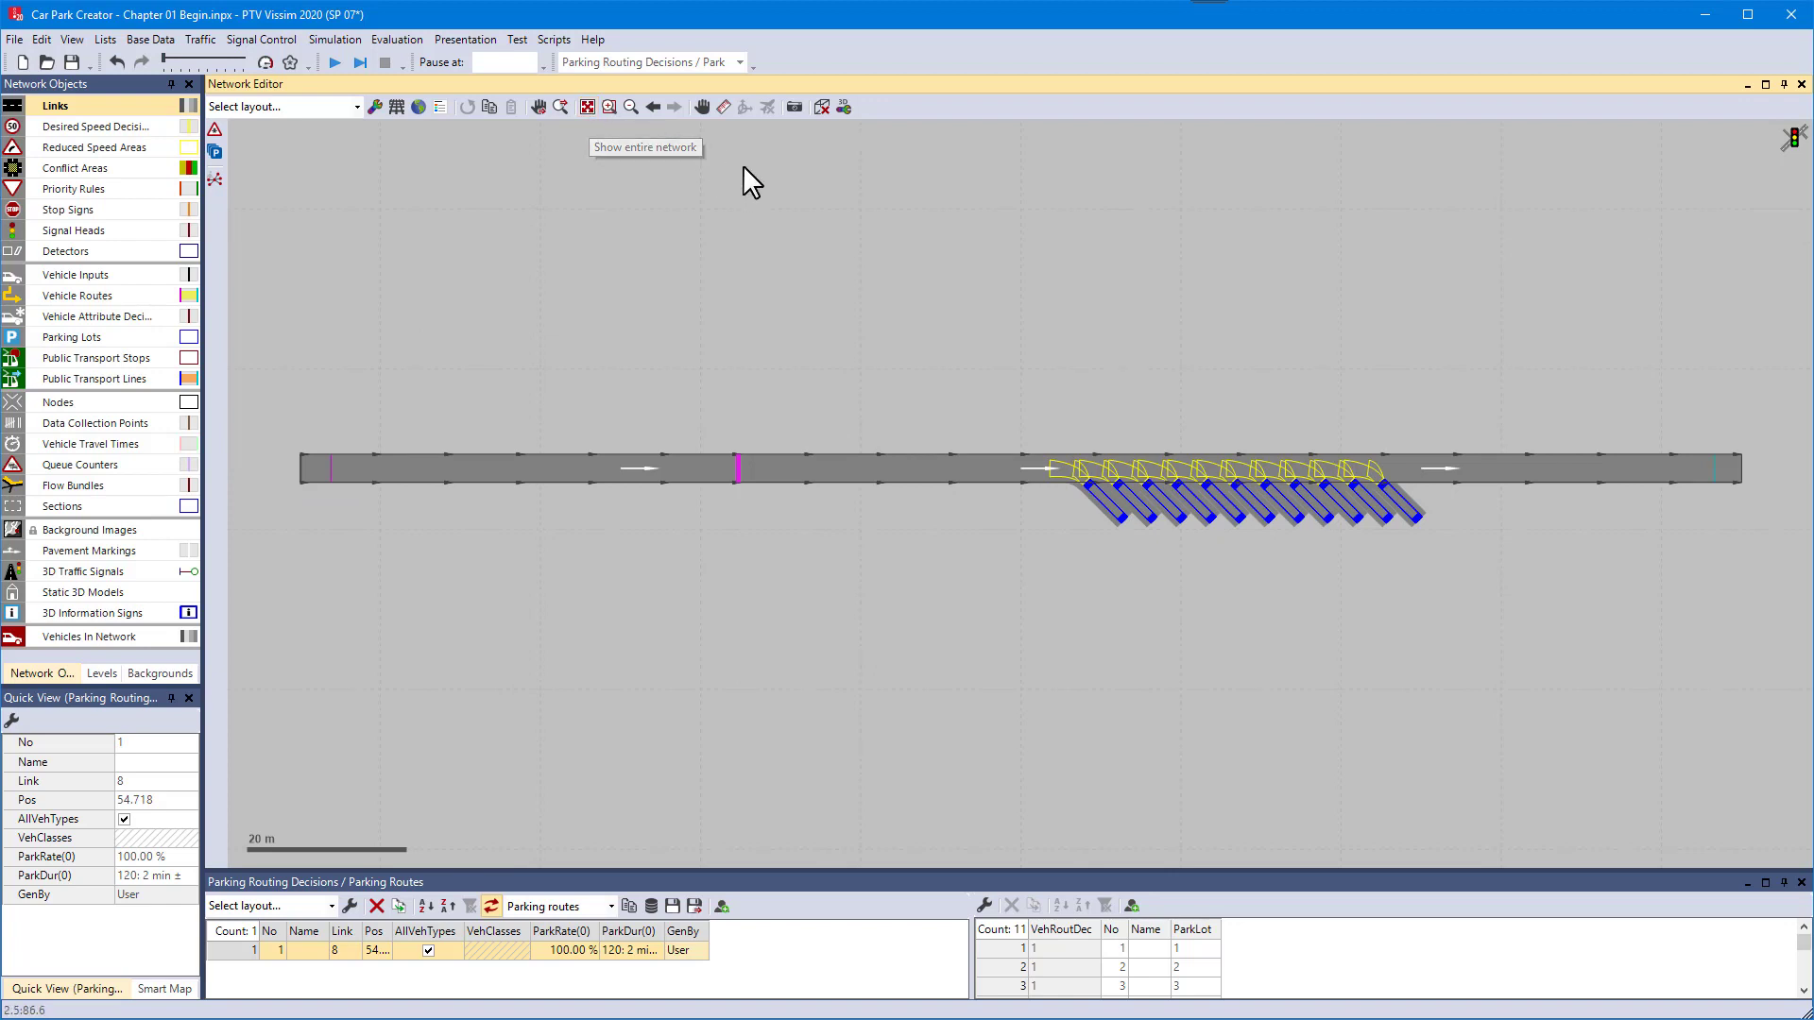
{"action": "left_click", "coordinate": [1715, 463]}
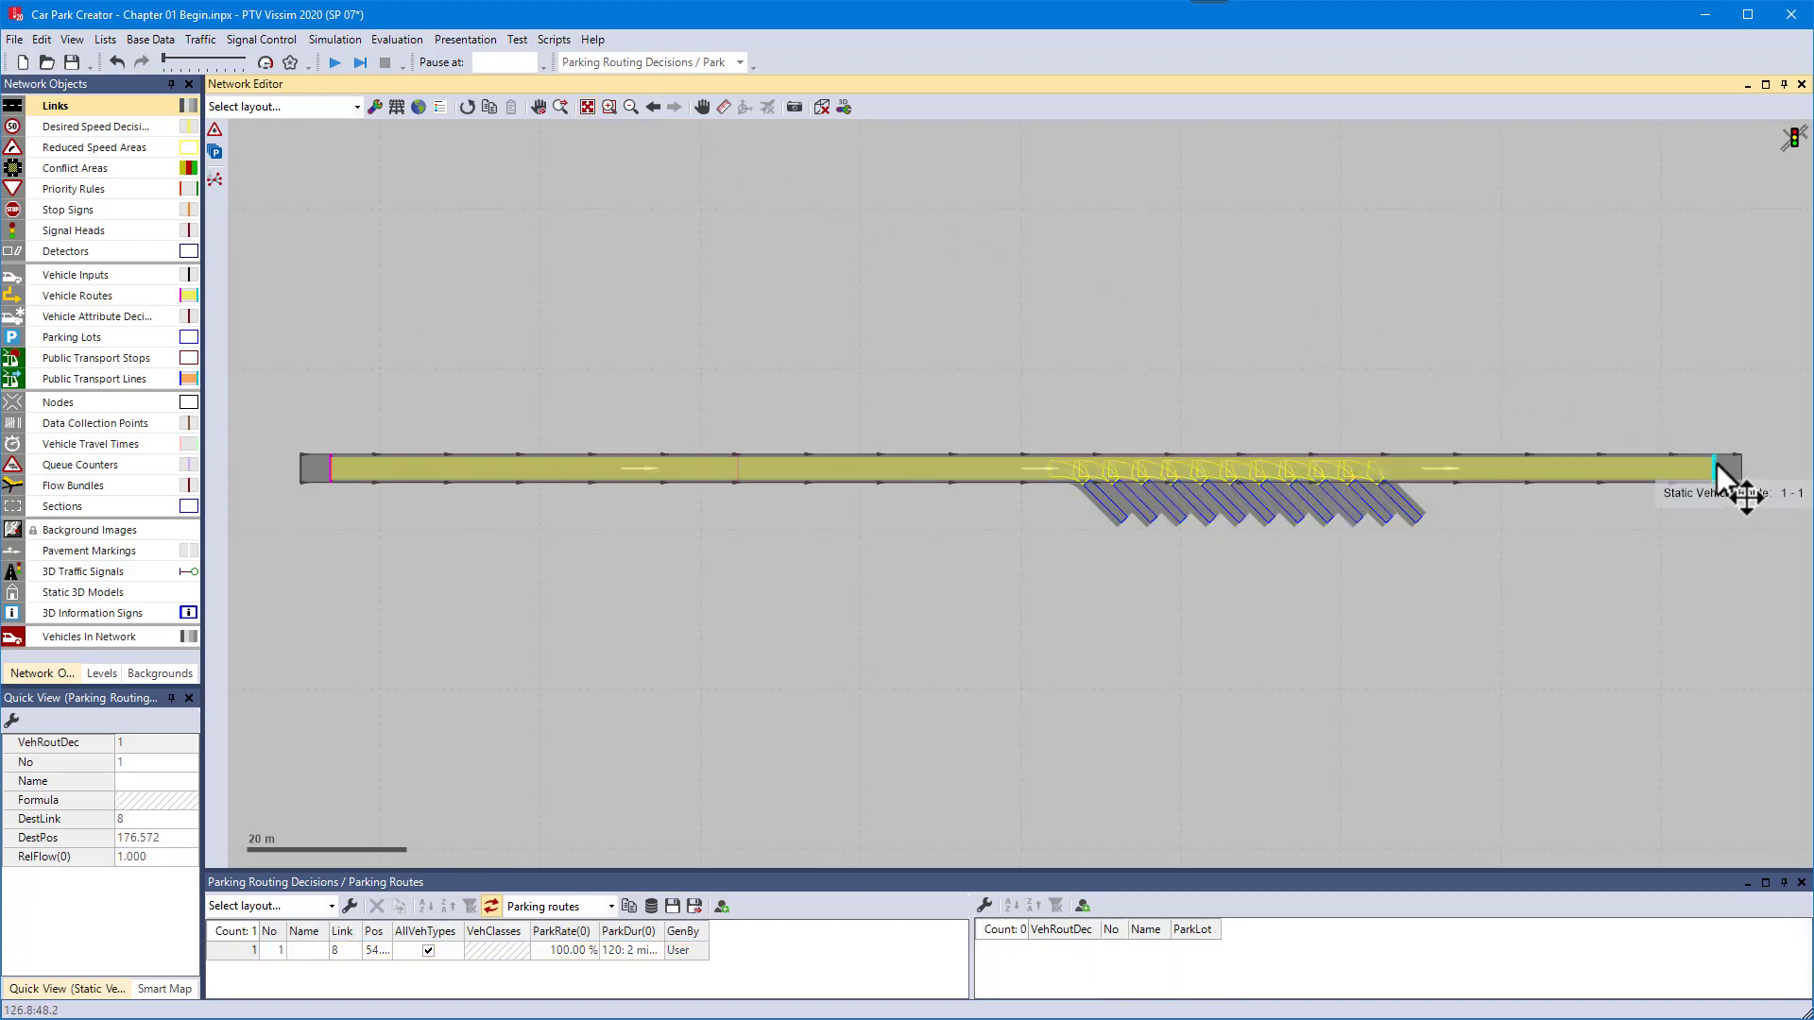
{"action": "left_click", "coordinate": [651, 106]}
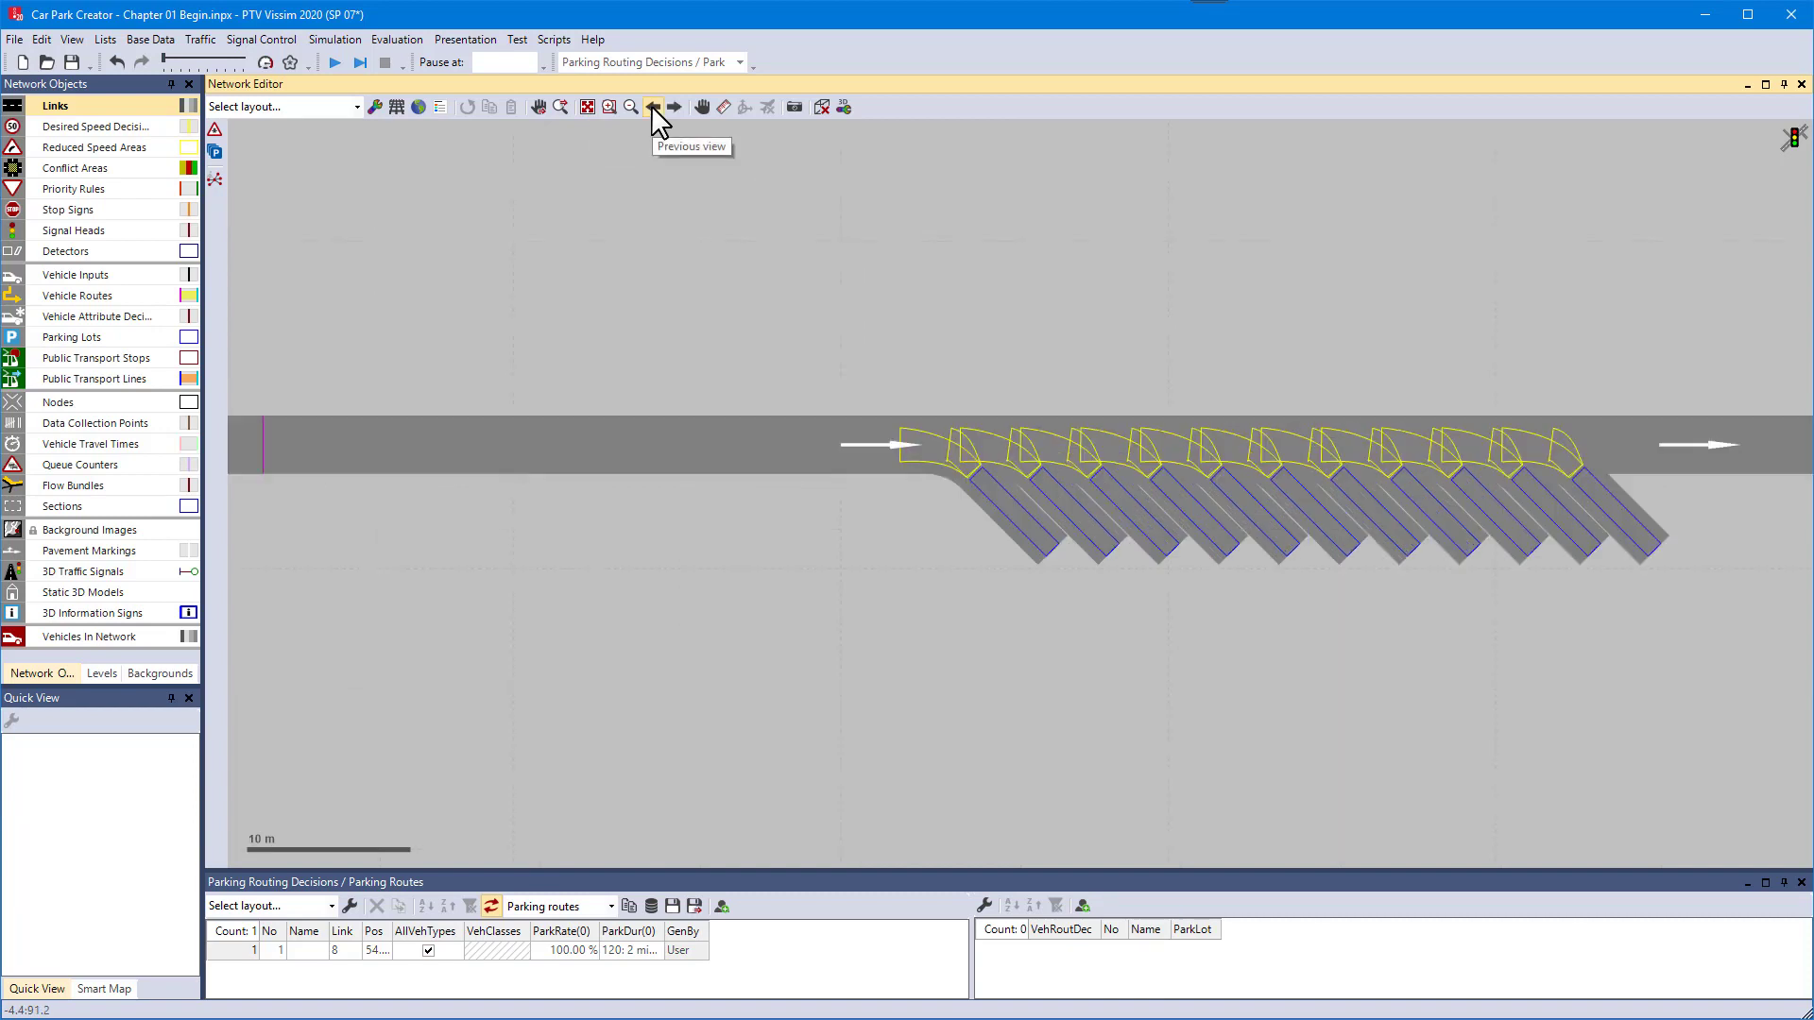
Step: Run the simulation and display it in the Presentation (with links) layout
{"action": "left_click", "coordinate": [335, 63]}
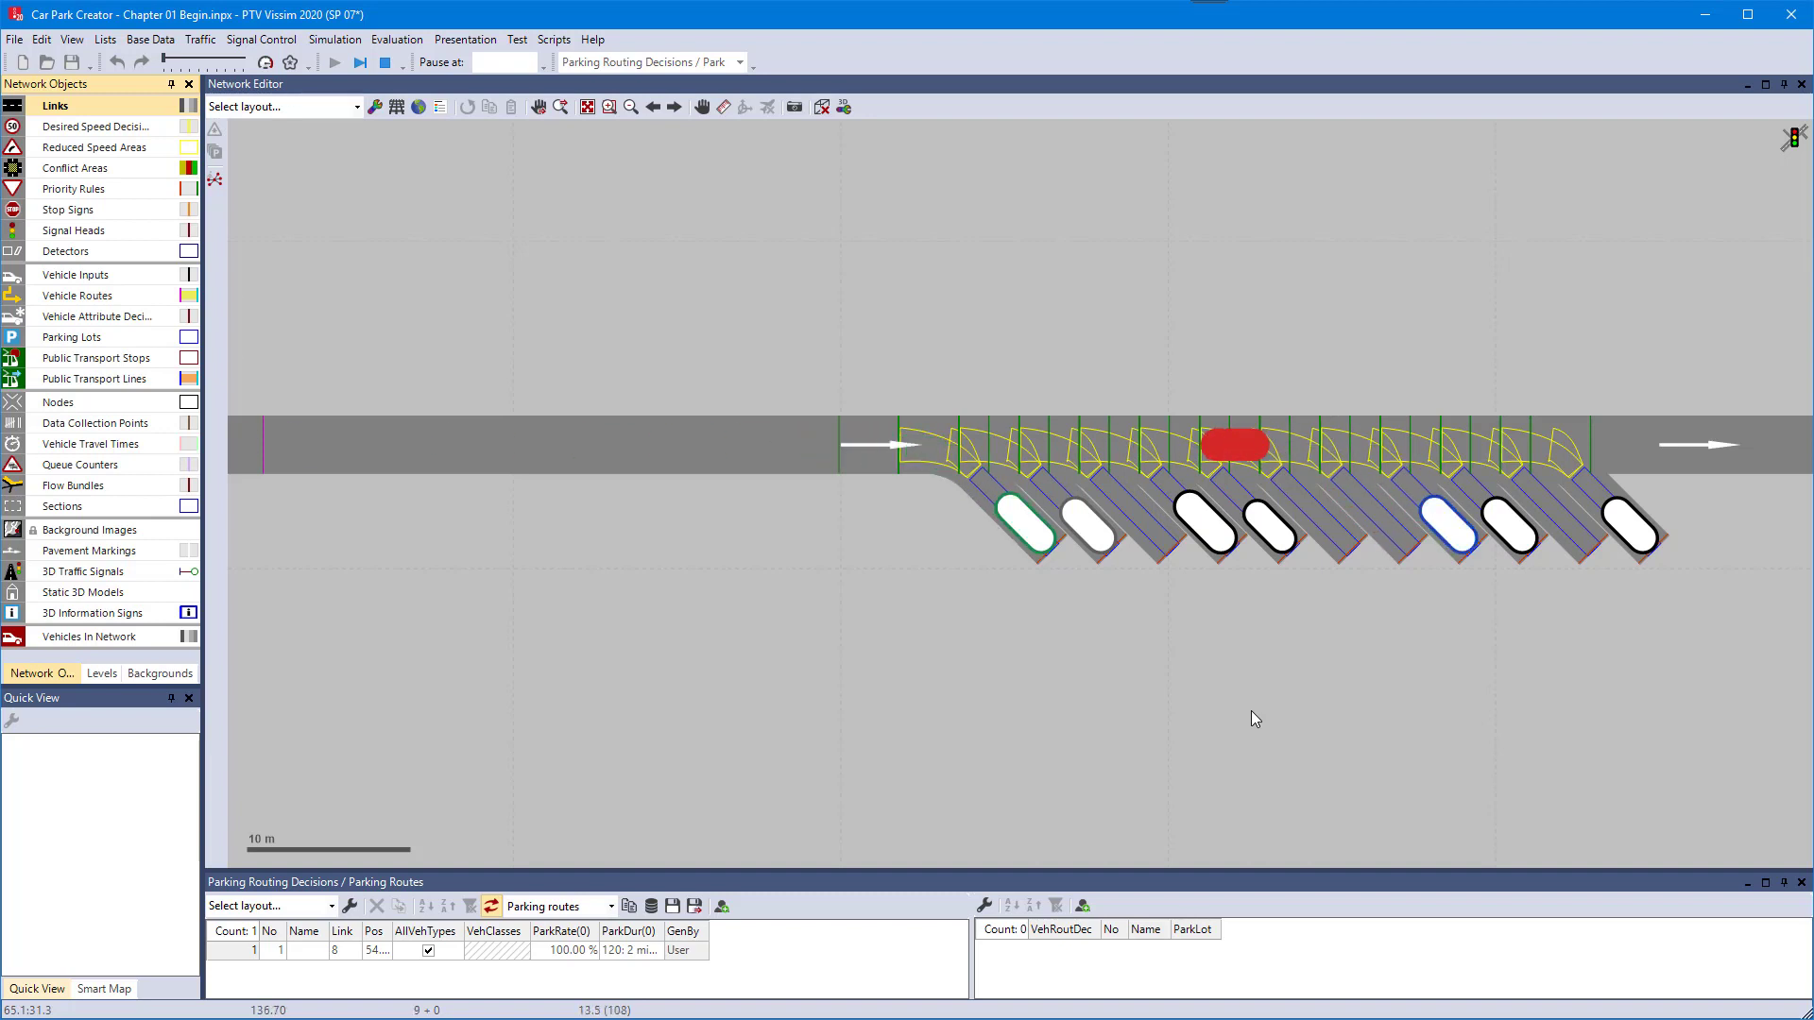
{"action": "left_click", "coordinate": [356, 107]}
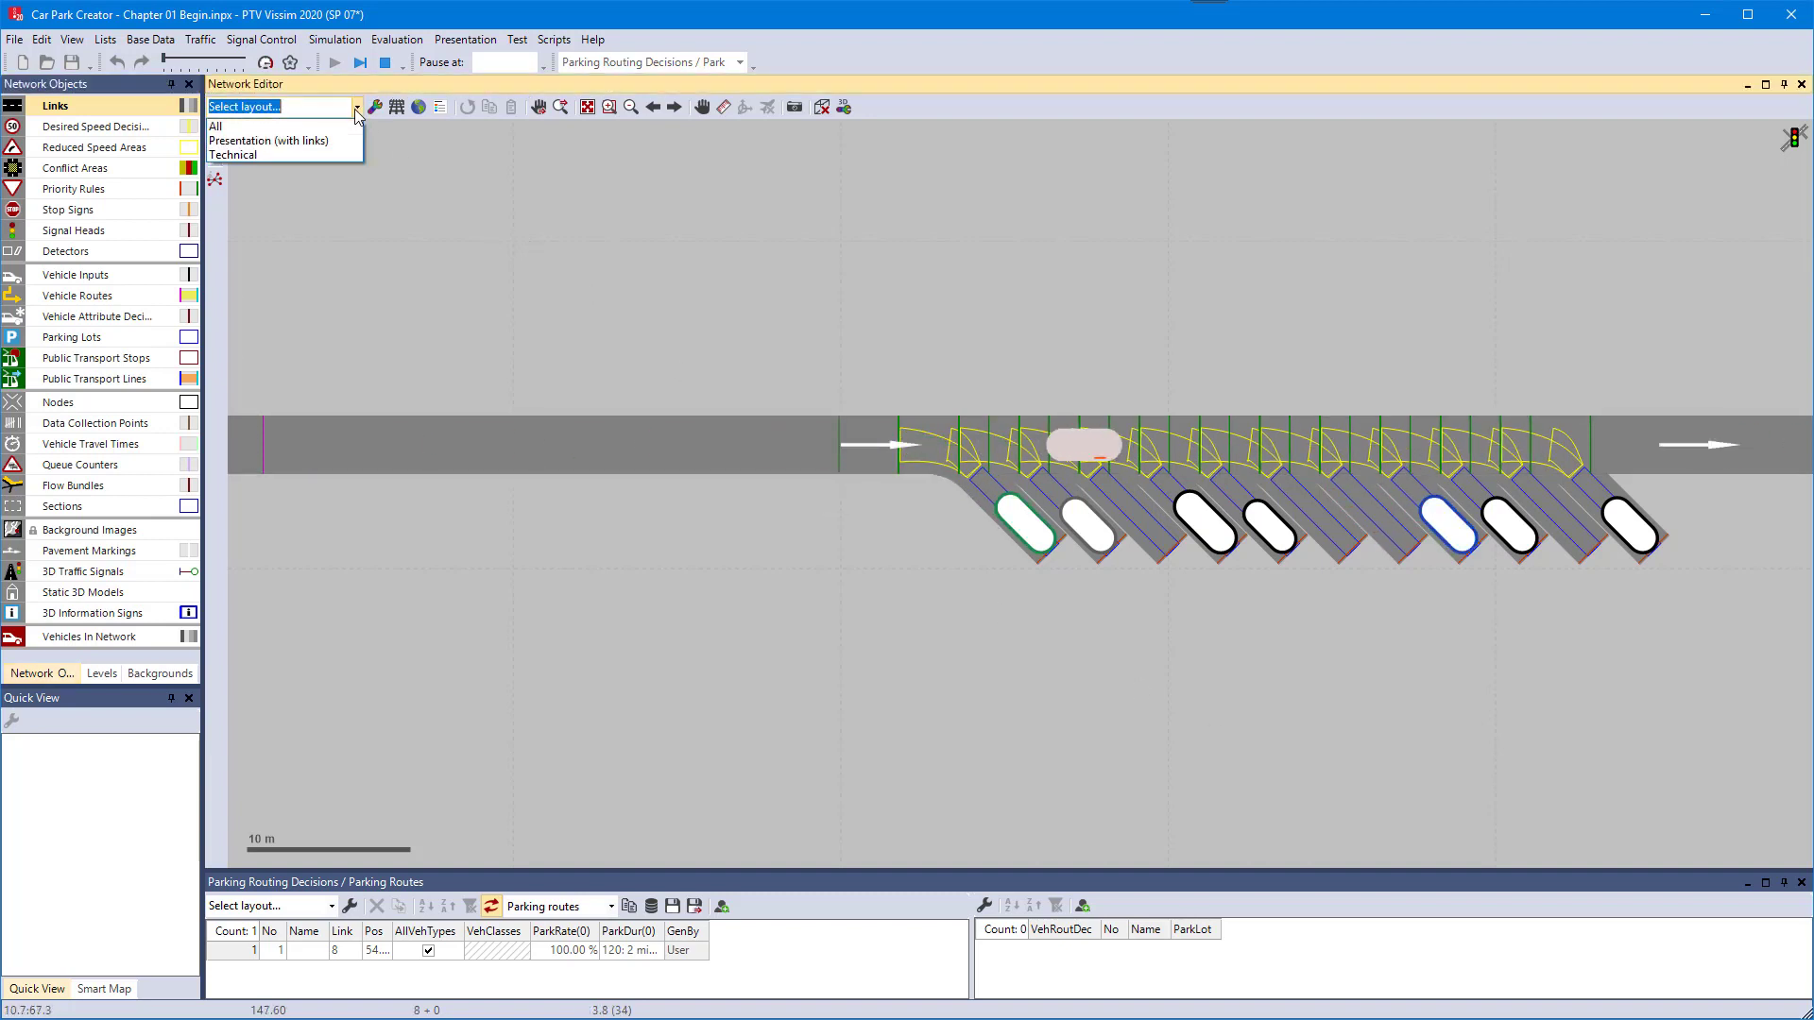
{"action": "left_click", "coordinate": [307, 140]}
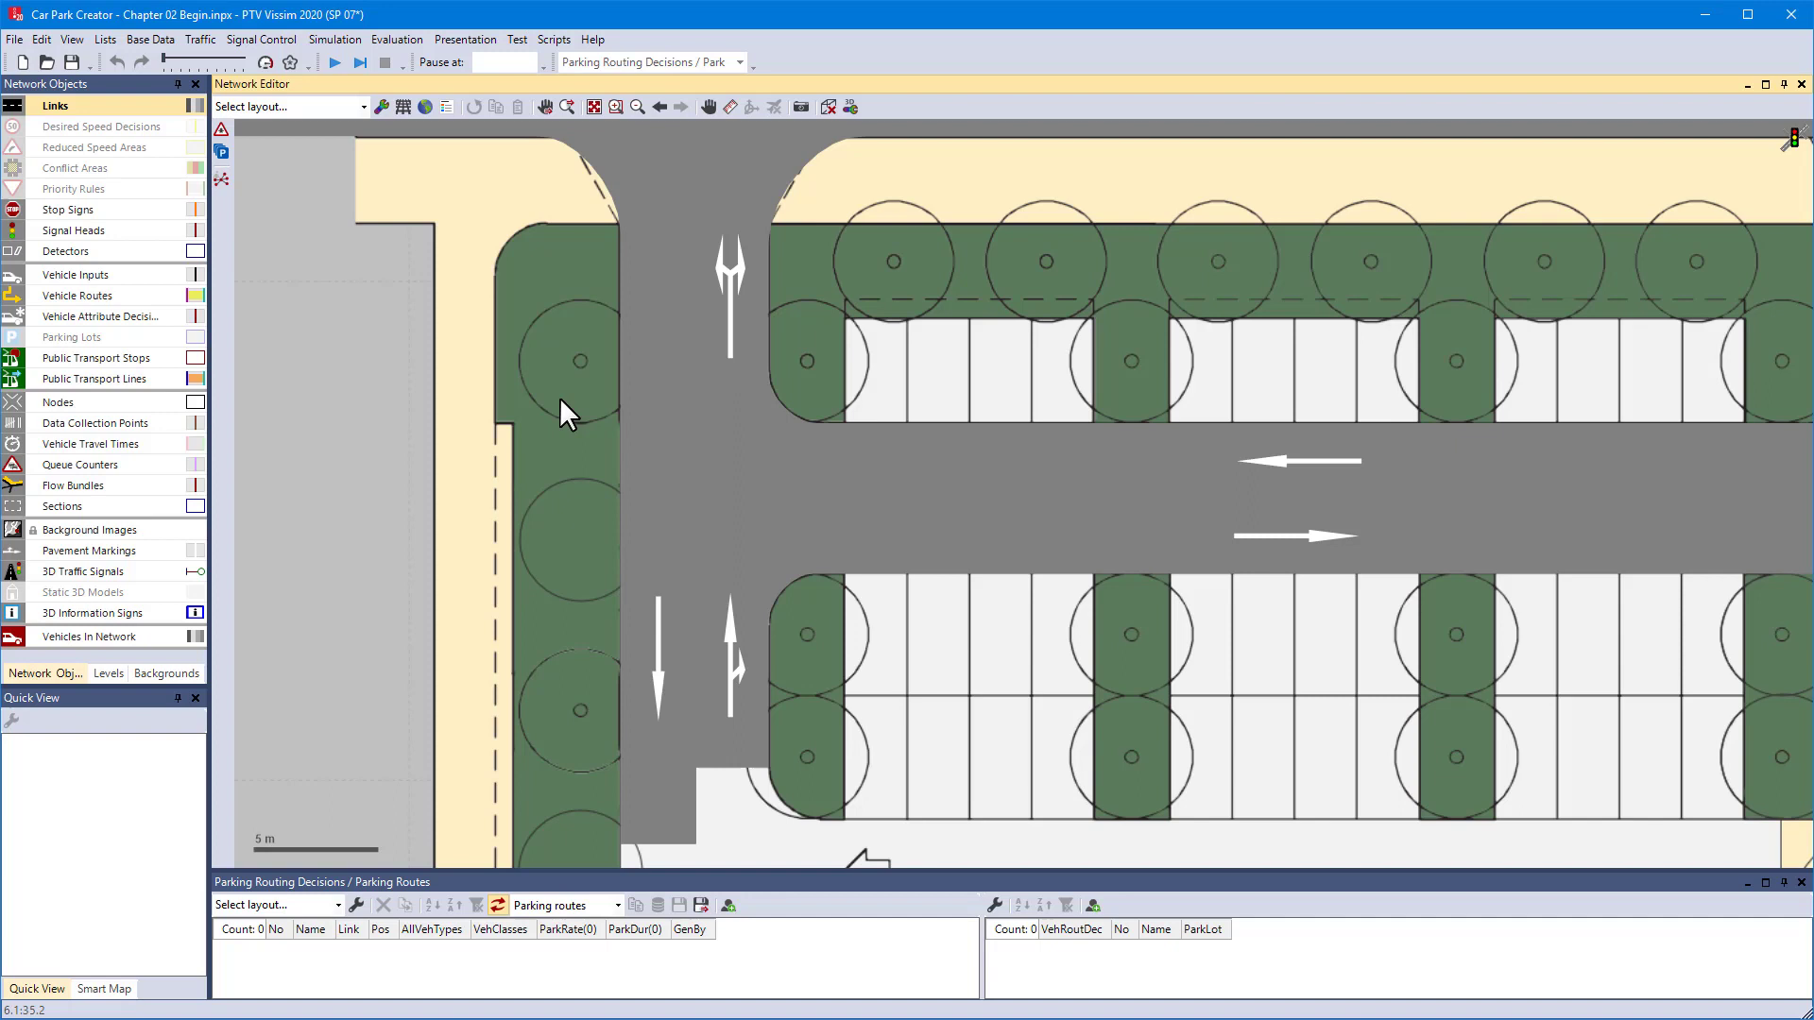
Step: Draw a car park from the central aisle's left end to its right, with 15 bays per side
{"action": "left_click", "coordinate": [222, 151]}
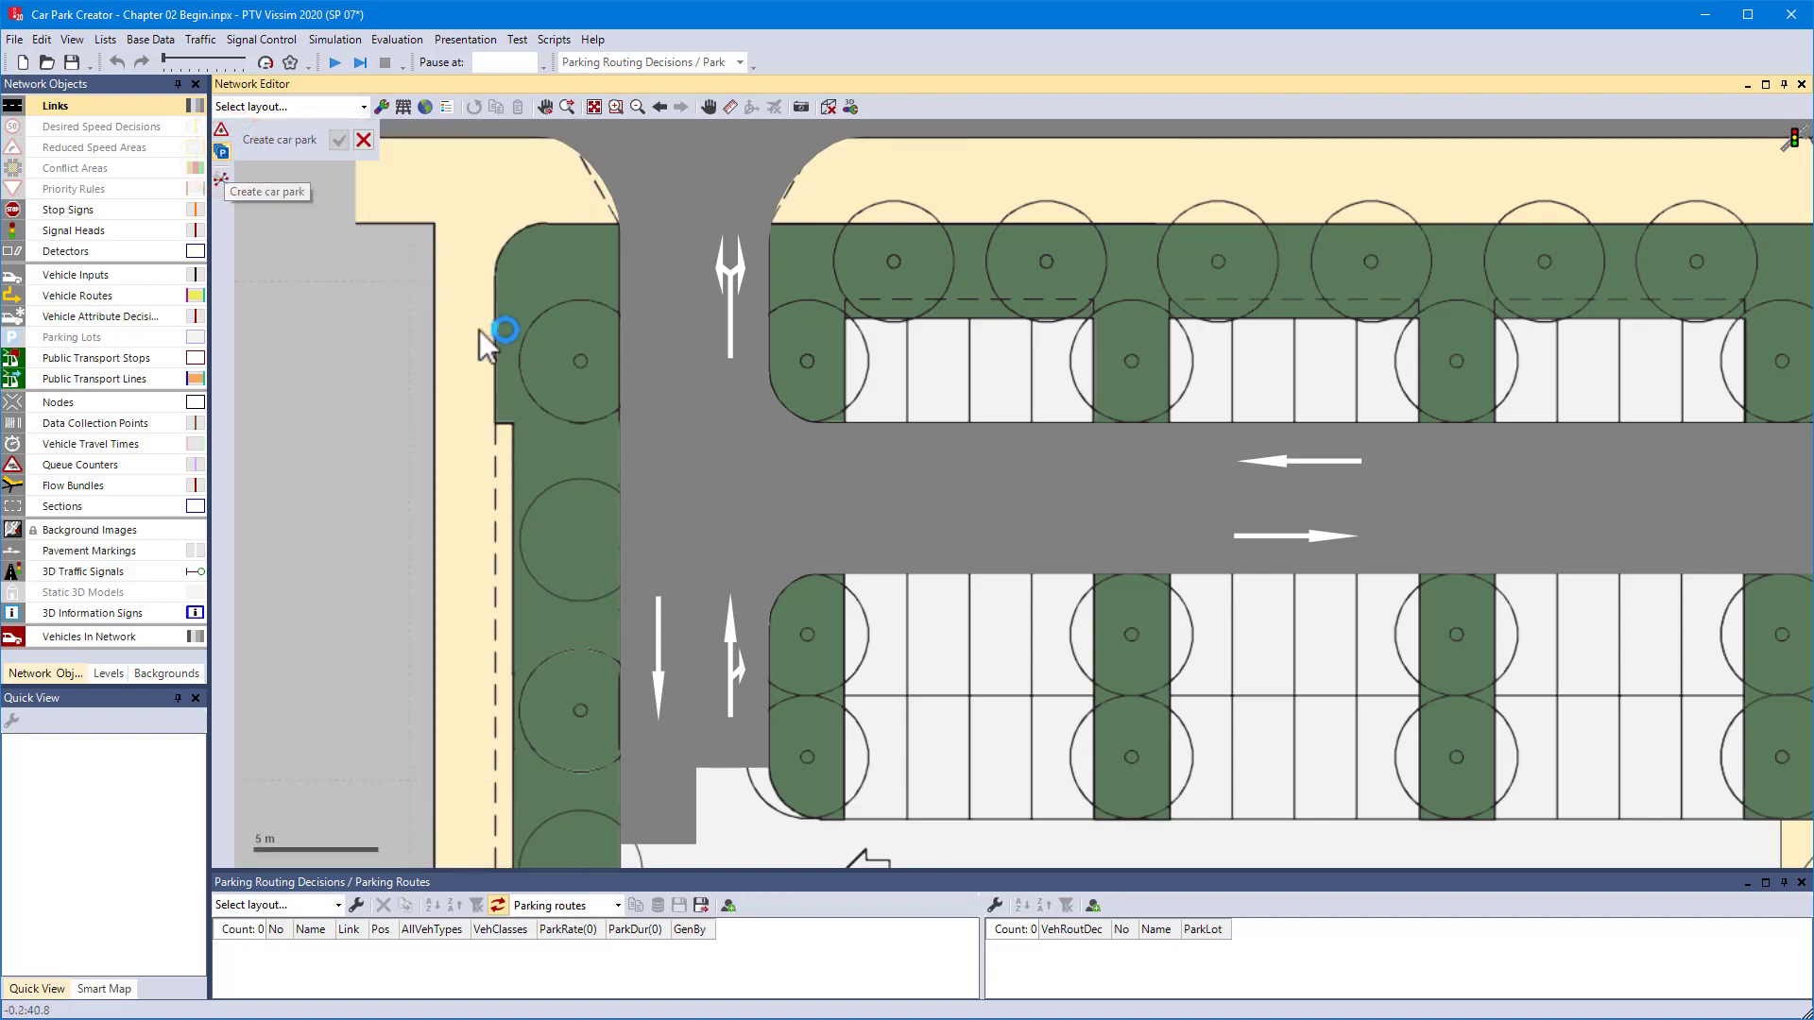
{"action": "left_click", "coordinate": [823, 465]}
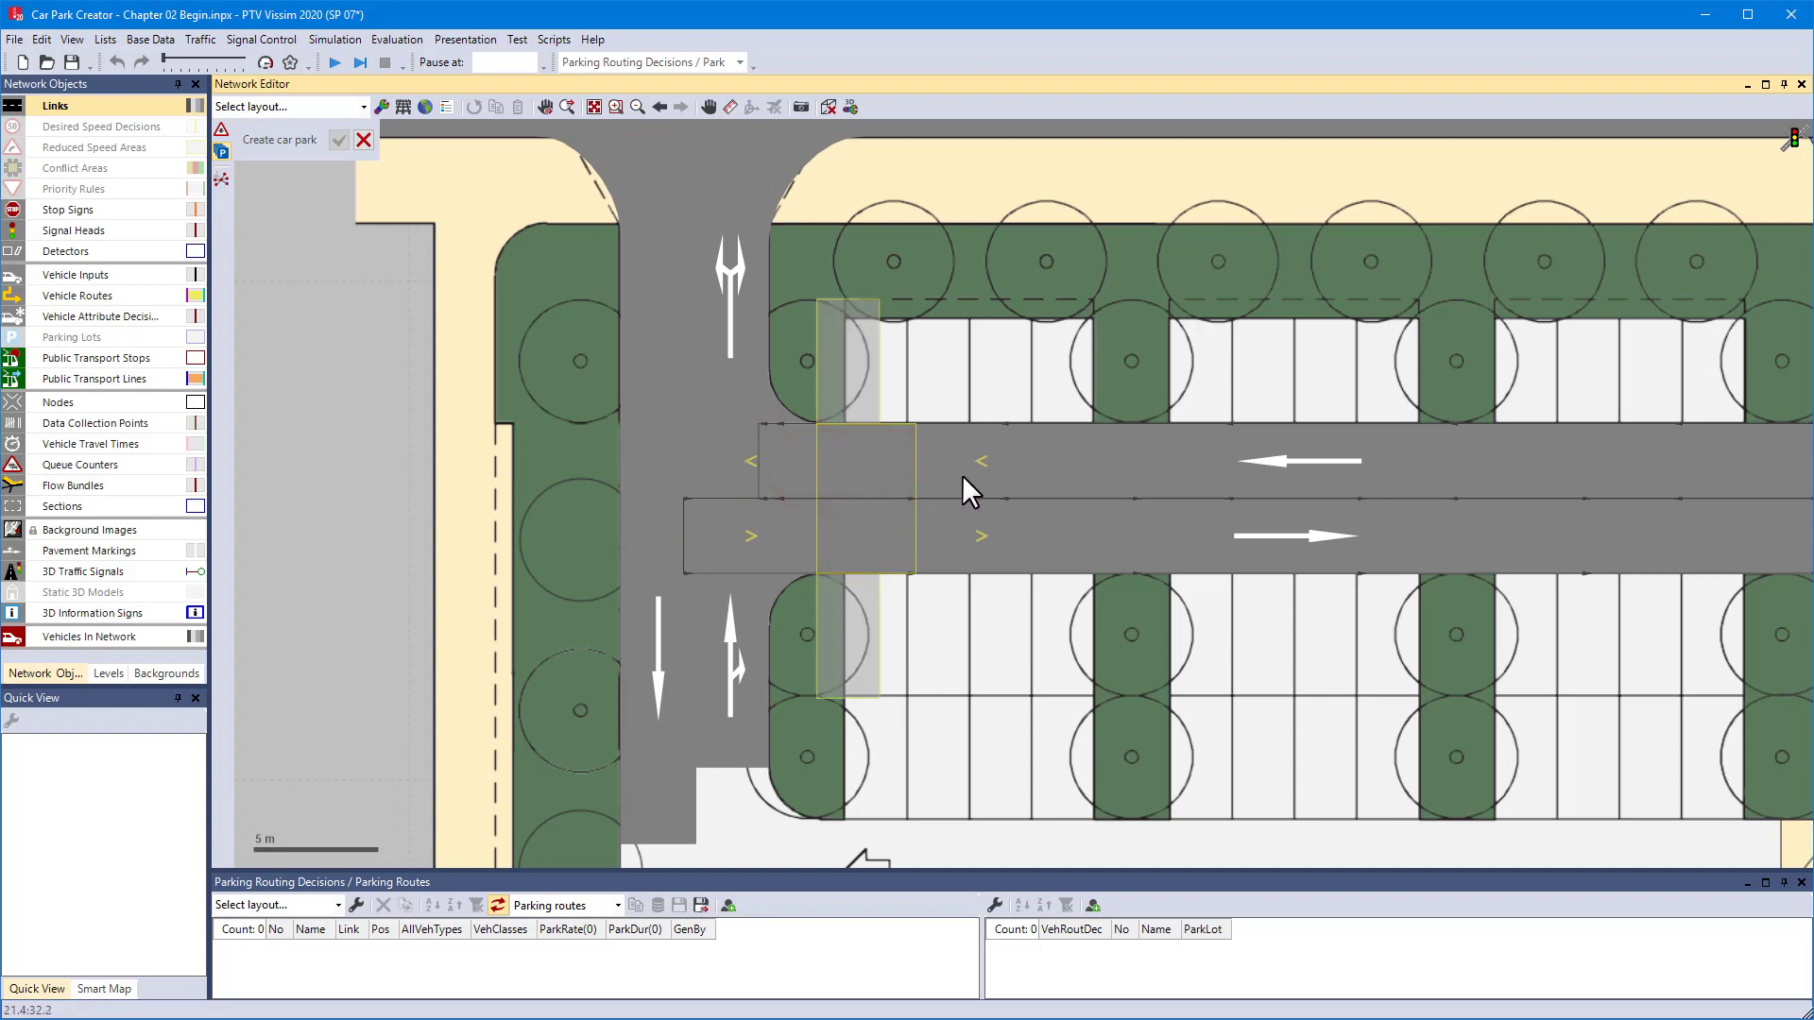
{"action": "left_click_drag", "start_coordinate": [963, 477], "coordinate": [1762, 467]}
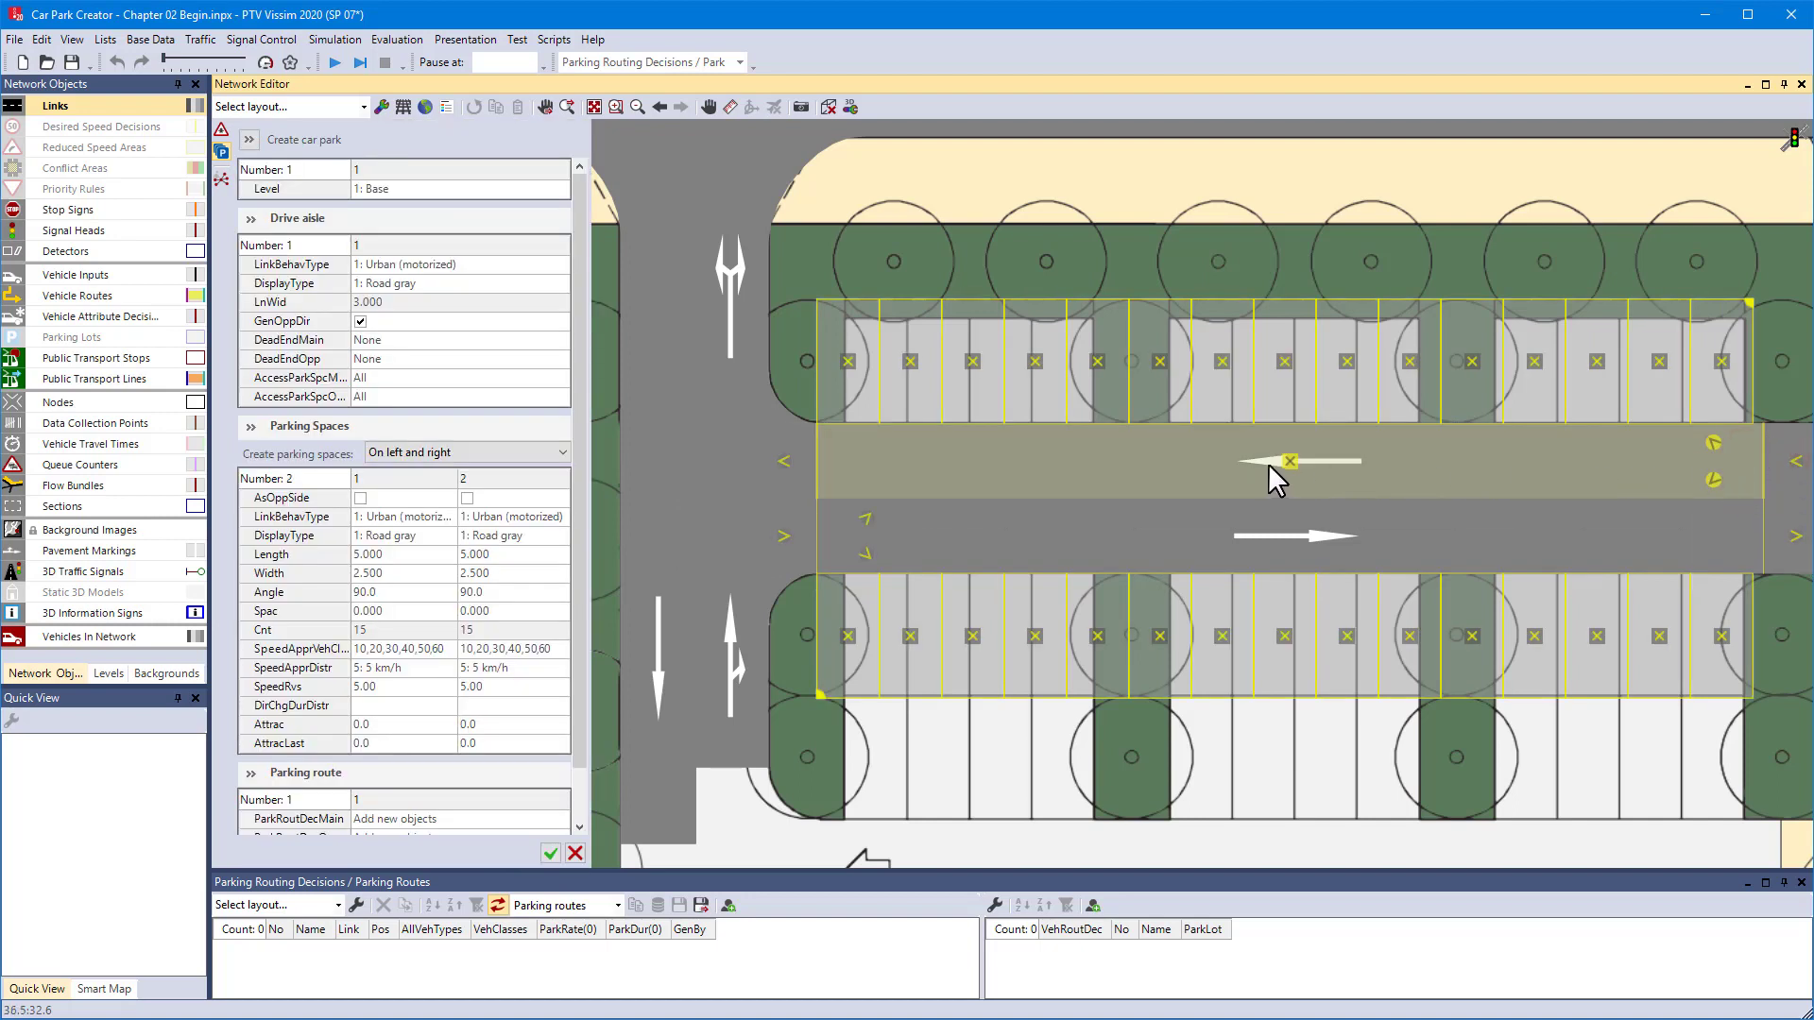
Step: Fit the upper parking row to the drawn bays and remove its spaces over tree islands
{"action": "left_click_drag", "start_coordinate": [810, 395], "coordinate": [843, 397]}
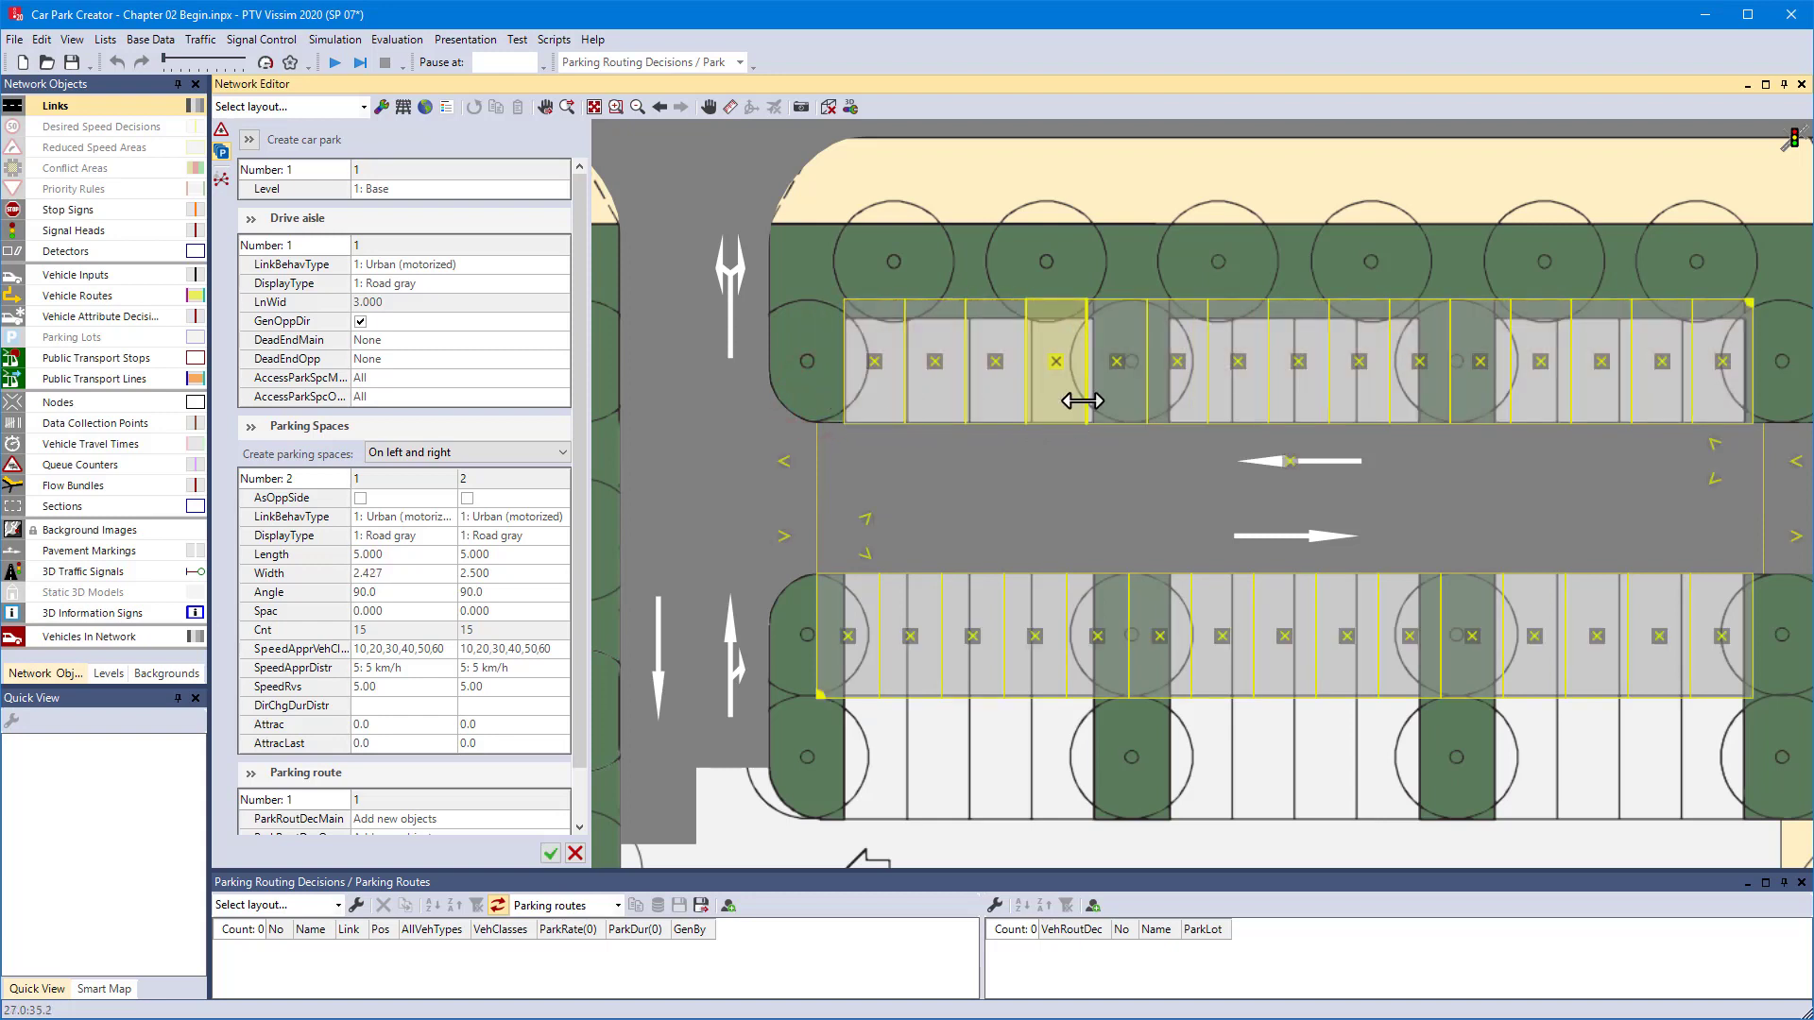
{"action": "left_click_drag", "start_coordinate": [1083, 399], "coordinate": [1094, 401]}
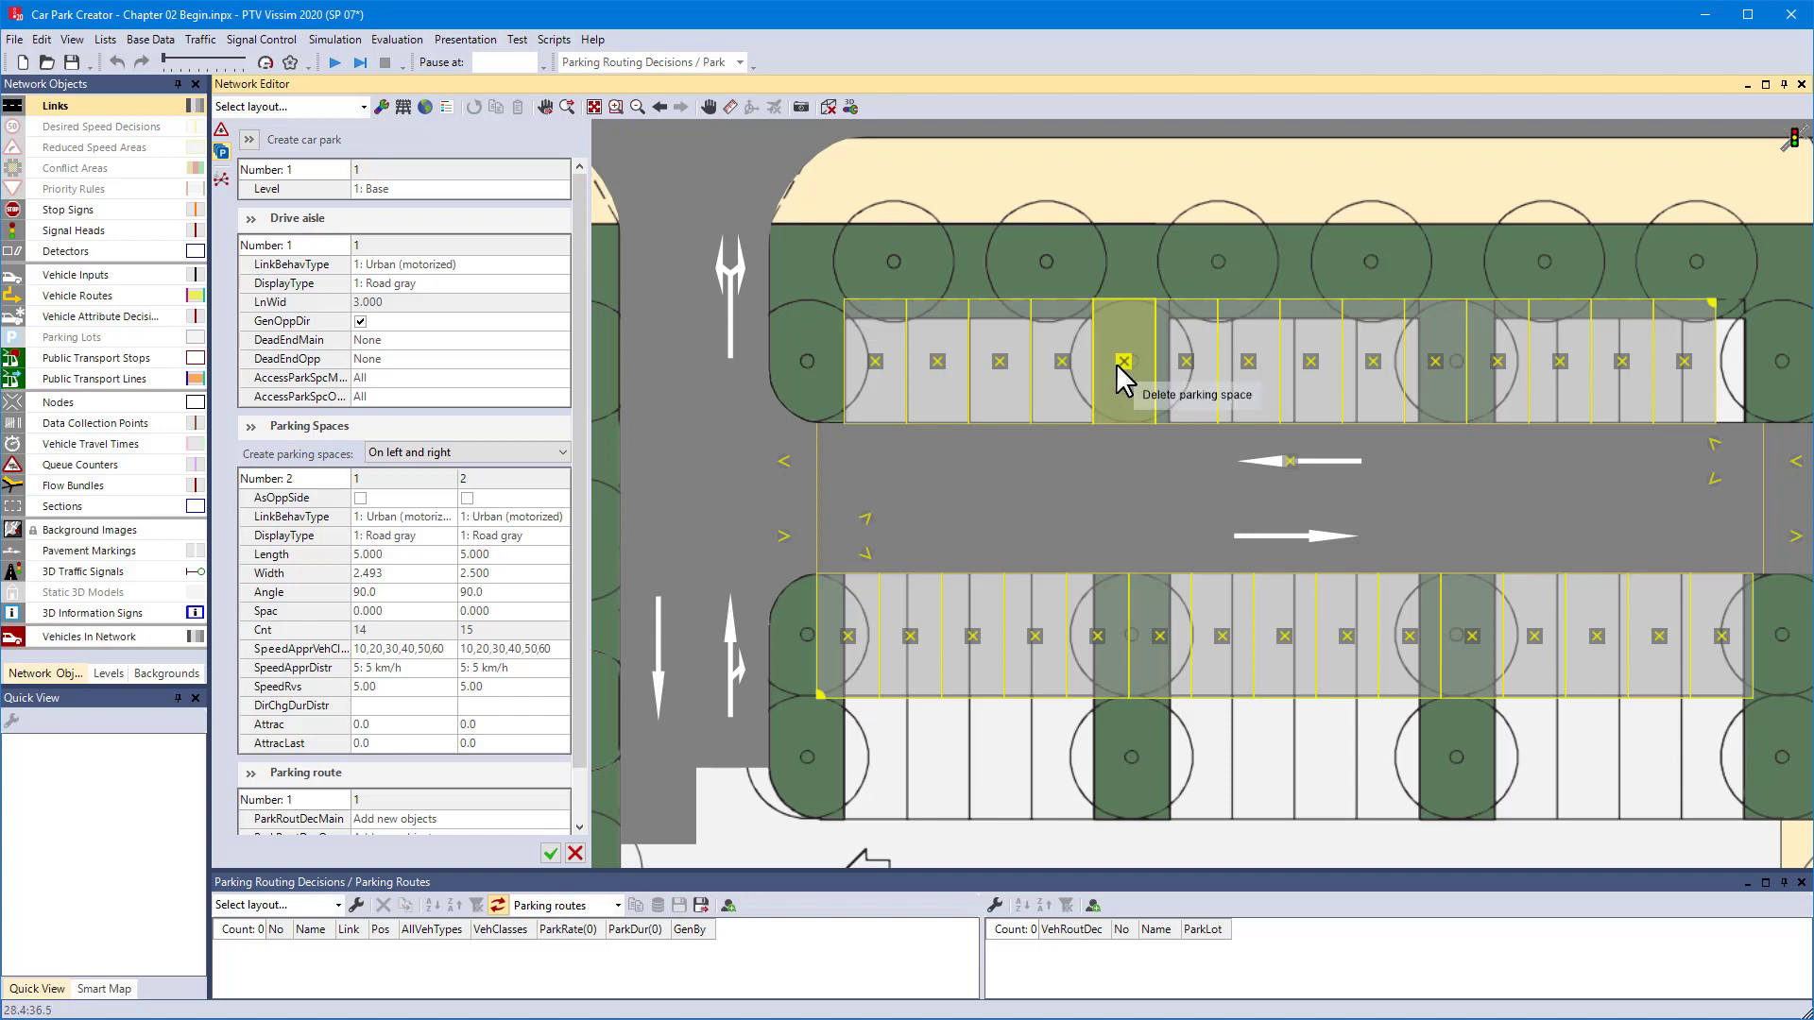
{"action": "left_click", "coordinate": [1121, 363]}
{"action": "left_click_drag", "start_coordinate": [1154, 391], "coordinate": [1165, 389]}
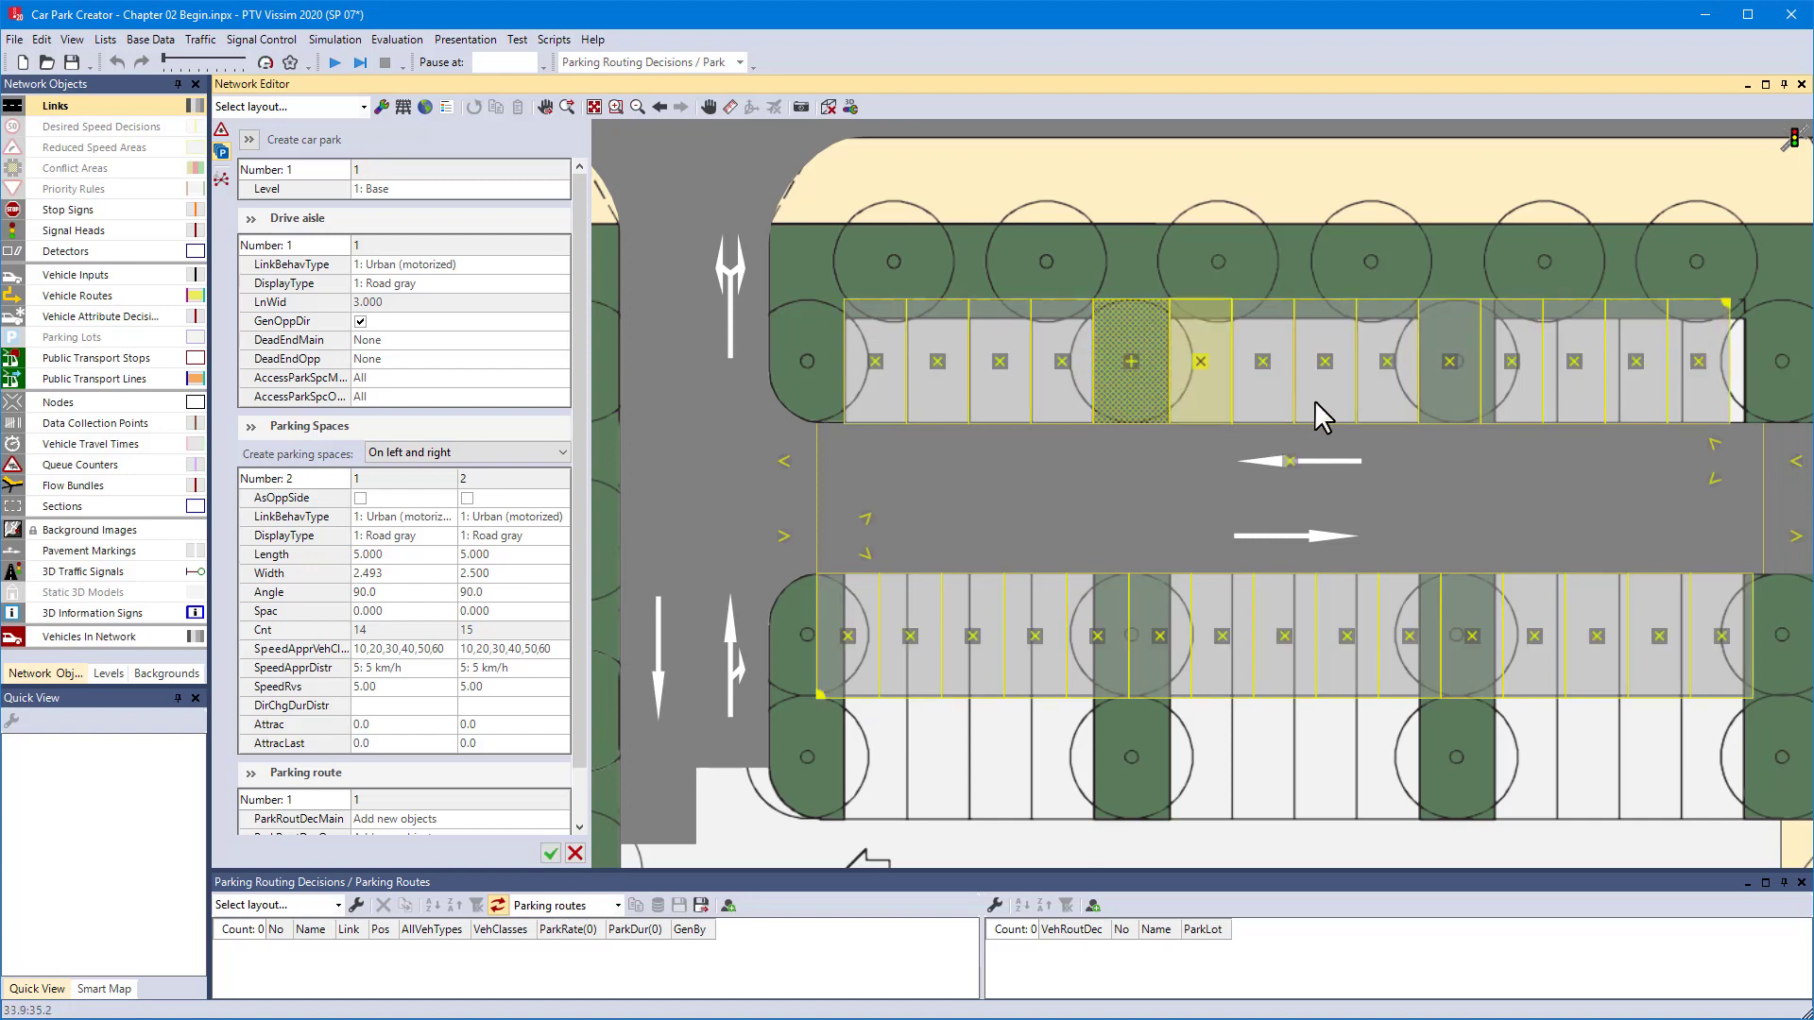
{"action": "left_click", "coordinate": [1451, 361]}
{"action": "left_click_drag", "start_coordinate": [1480, 393], "coordinate": [1499, 393]}
Step: Align the lower row with the bays, drop its tree-island spaces, and shorten them to 4.811 m
{"action": "left_click_drag", "start_coordinate": [818, 595], "coordinate": [847, 599]}
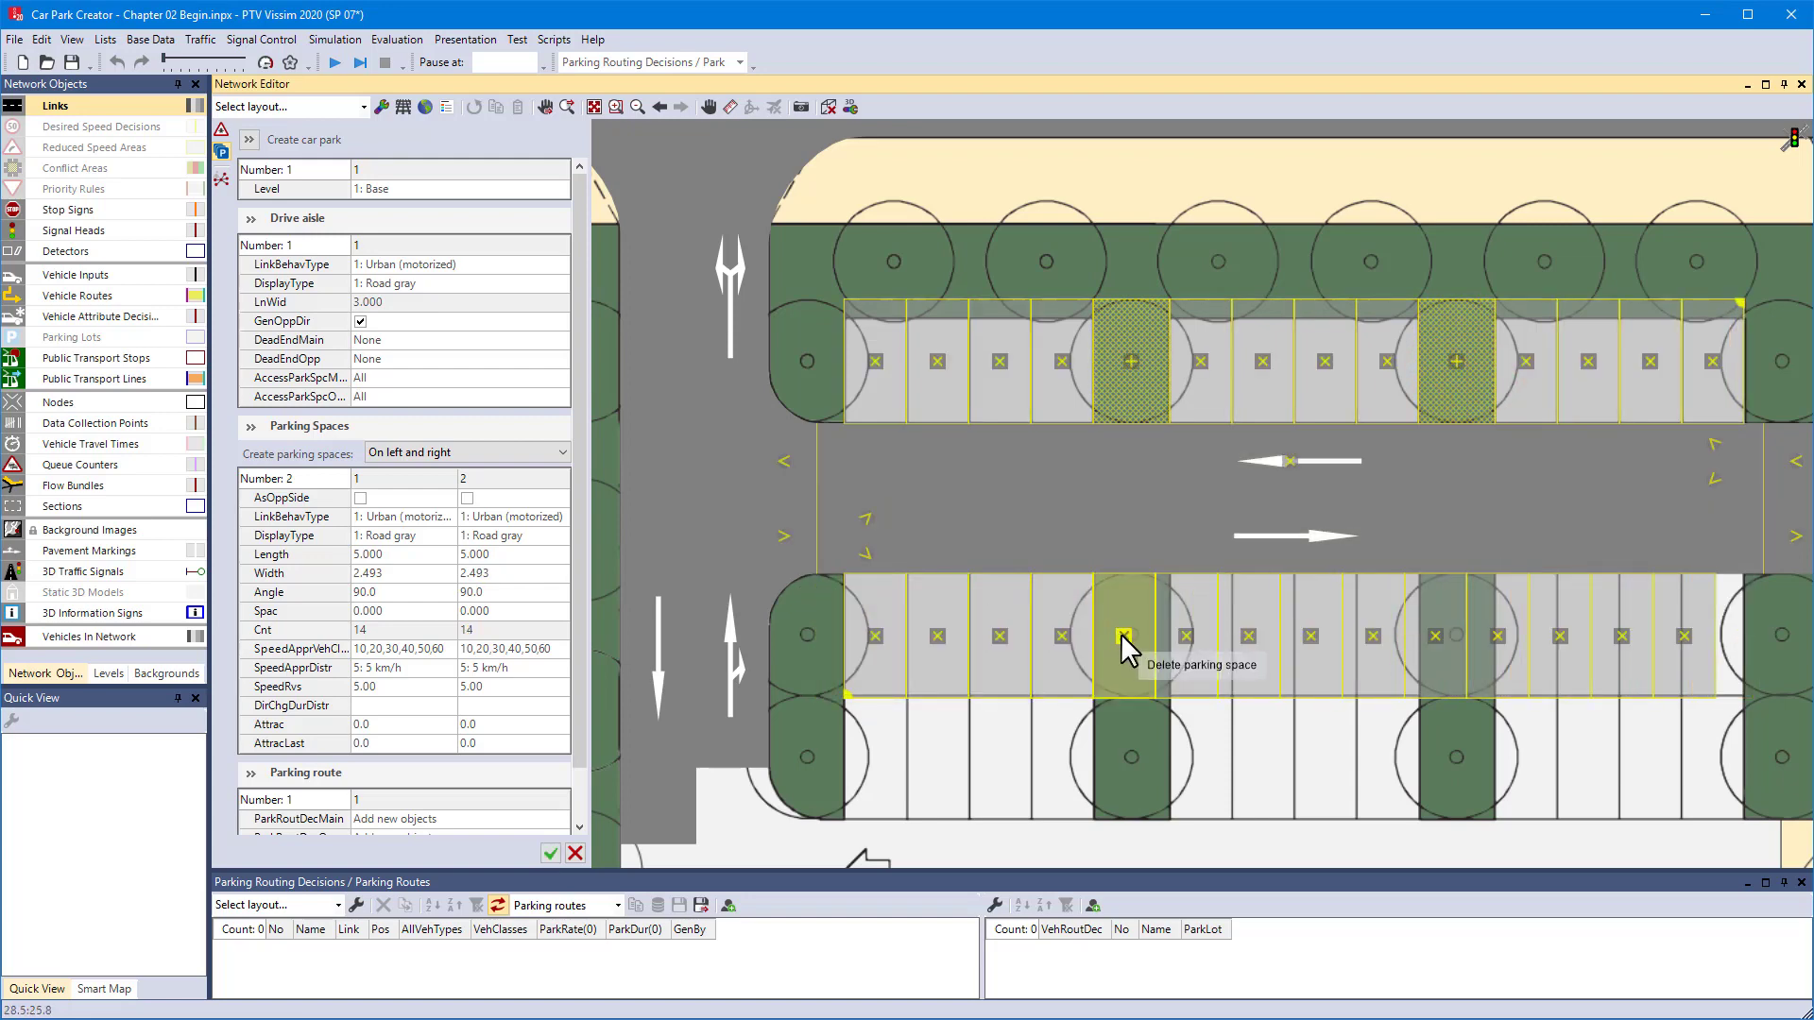
{"action": "left_click_drag", "start_coordinate": [1150, 608], "coordinate": [1173, 610]}
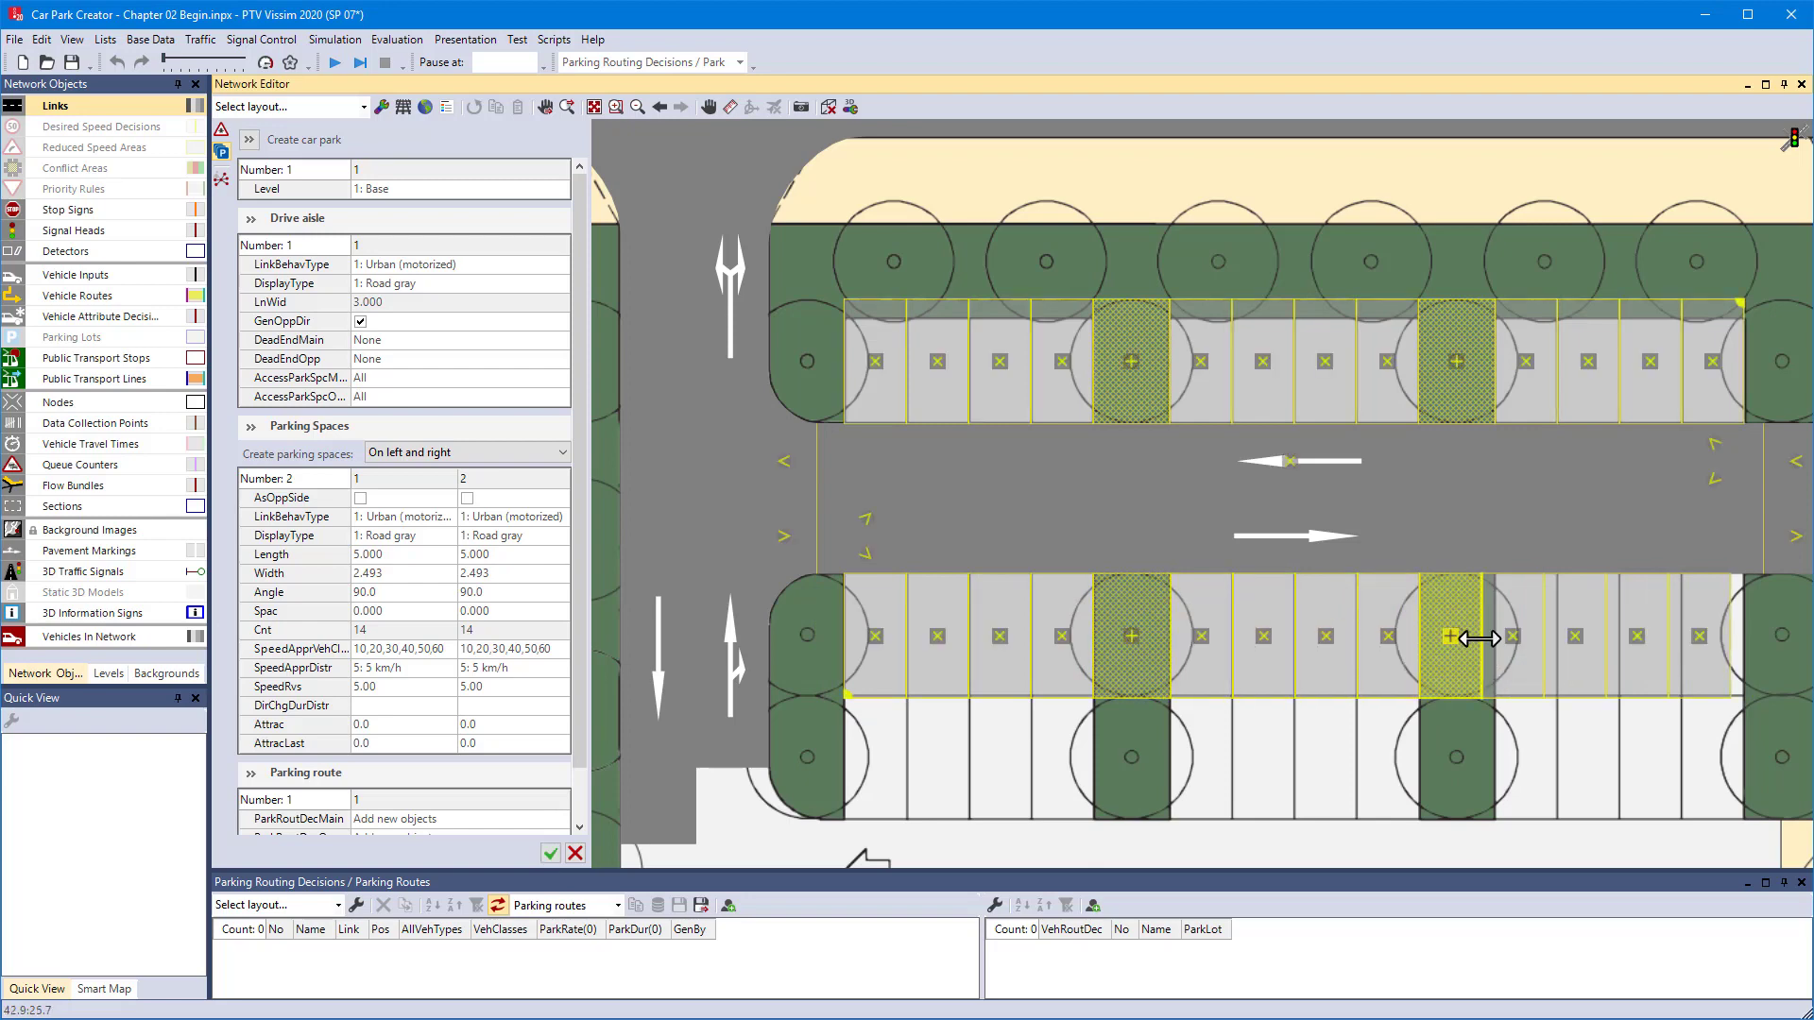
{"action": "left_click_drag", "start_coordinate": [1481, 634], "coordinate": [1493, 640]}
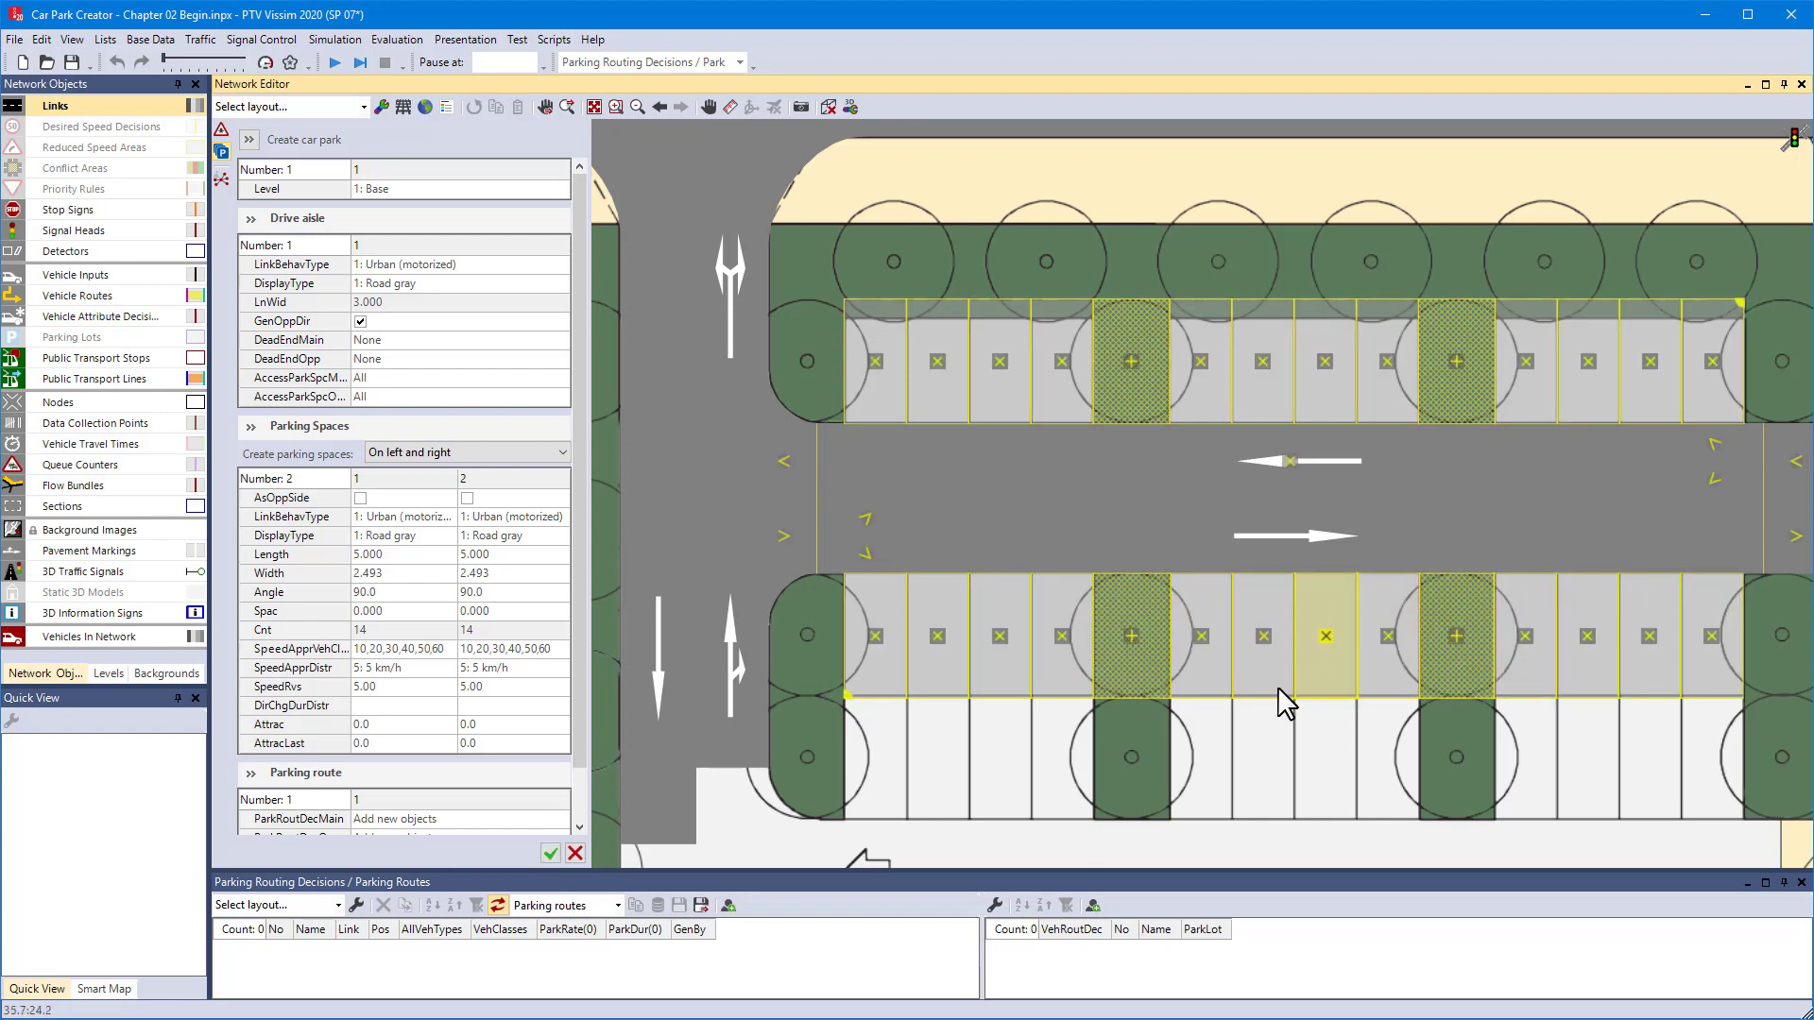
{"action": "left_click_drag", "start_coordinate": [1265, 699], "coordinate": [1263, 694]}
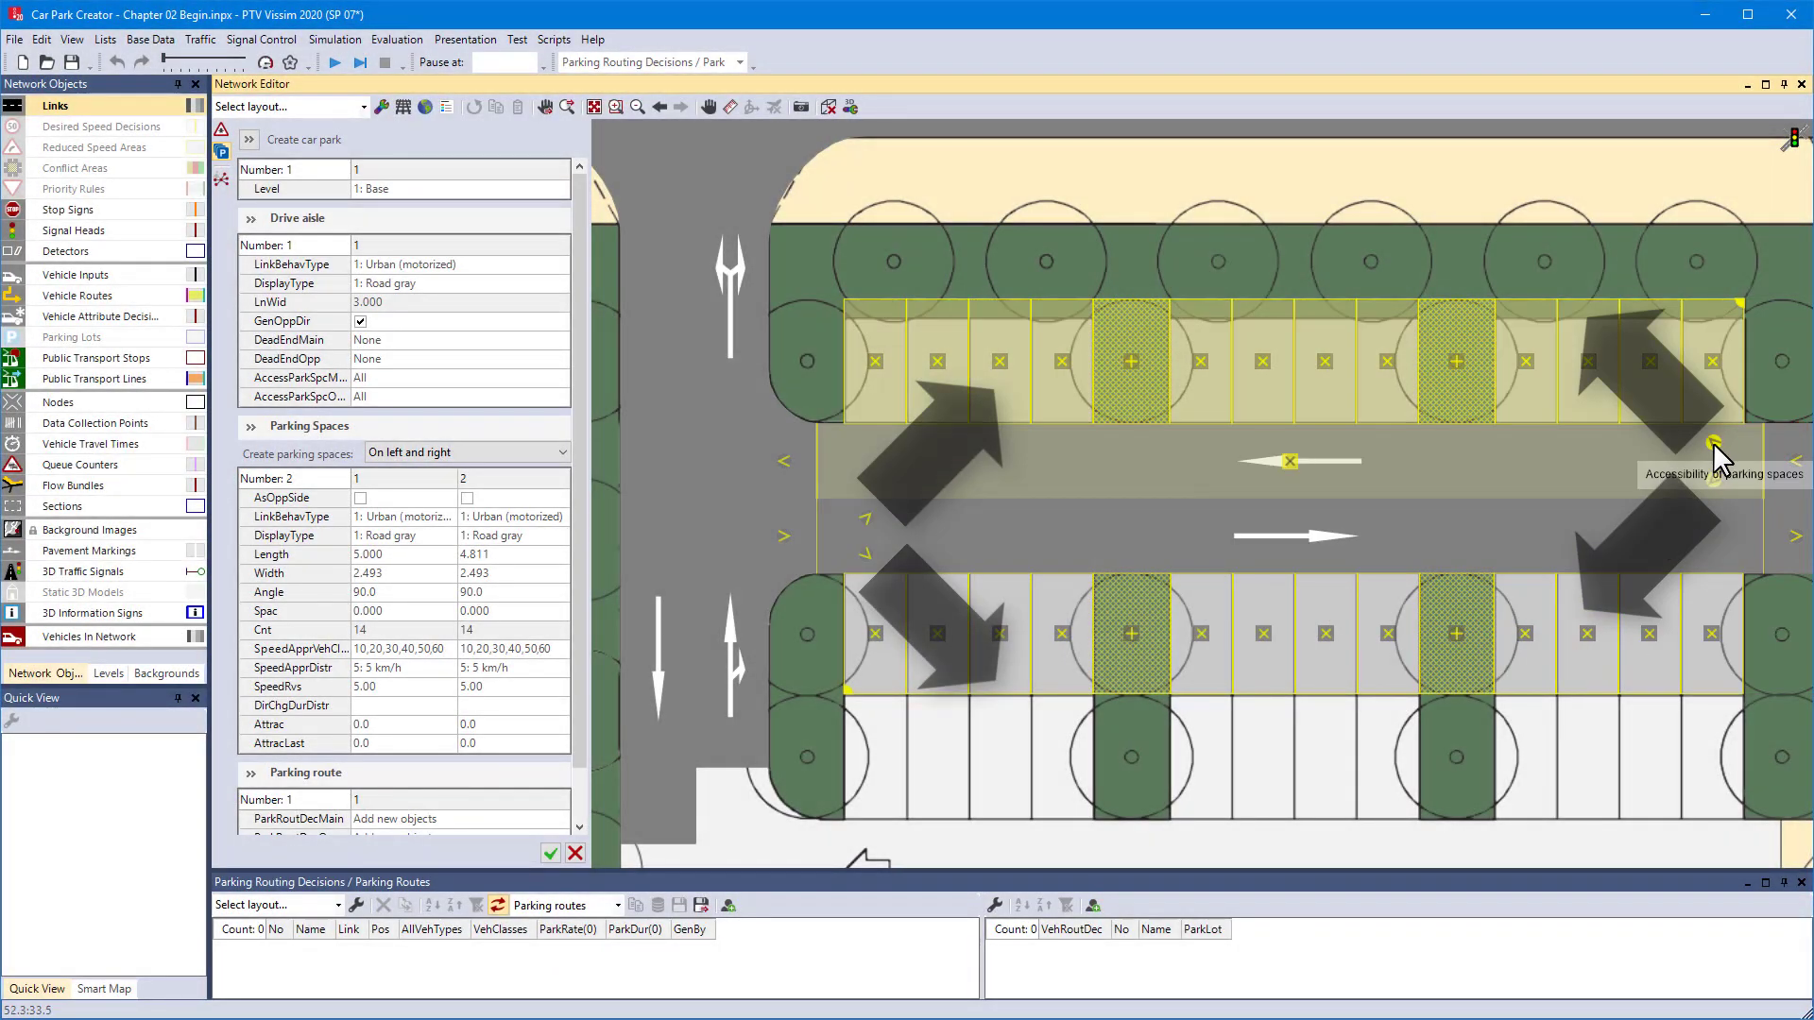
Step: Change the access blocking settings for the upper and lower parking spaces
{"action": "left_click", "coordinate": [1713, 442]}
{"action": "left_click", "coordinate": [1713, 479]}
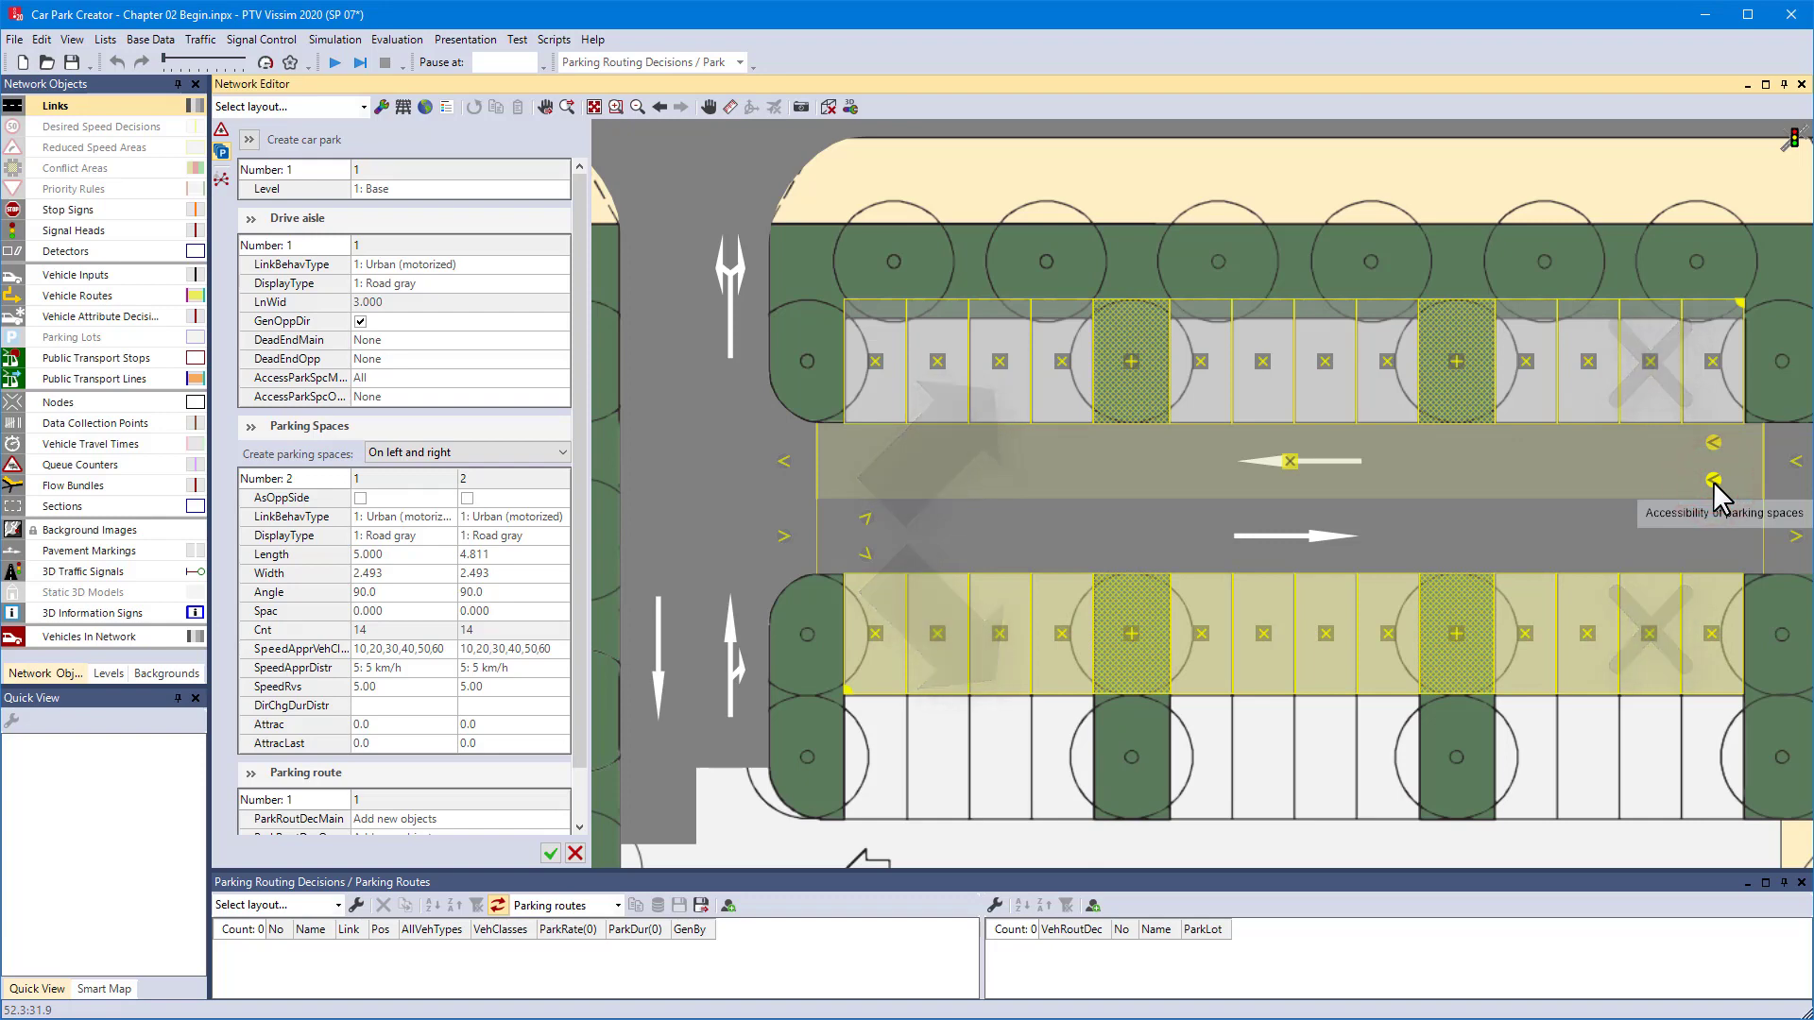
{"action": "left_click", "coordinate": [1714, 481]}
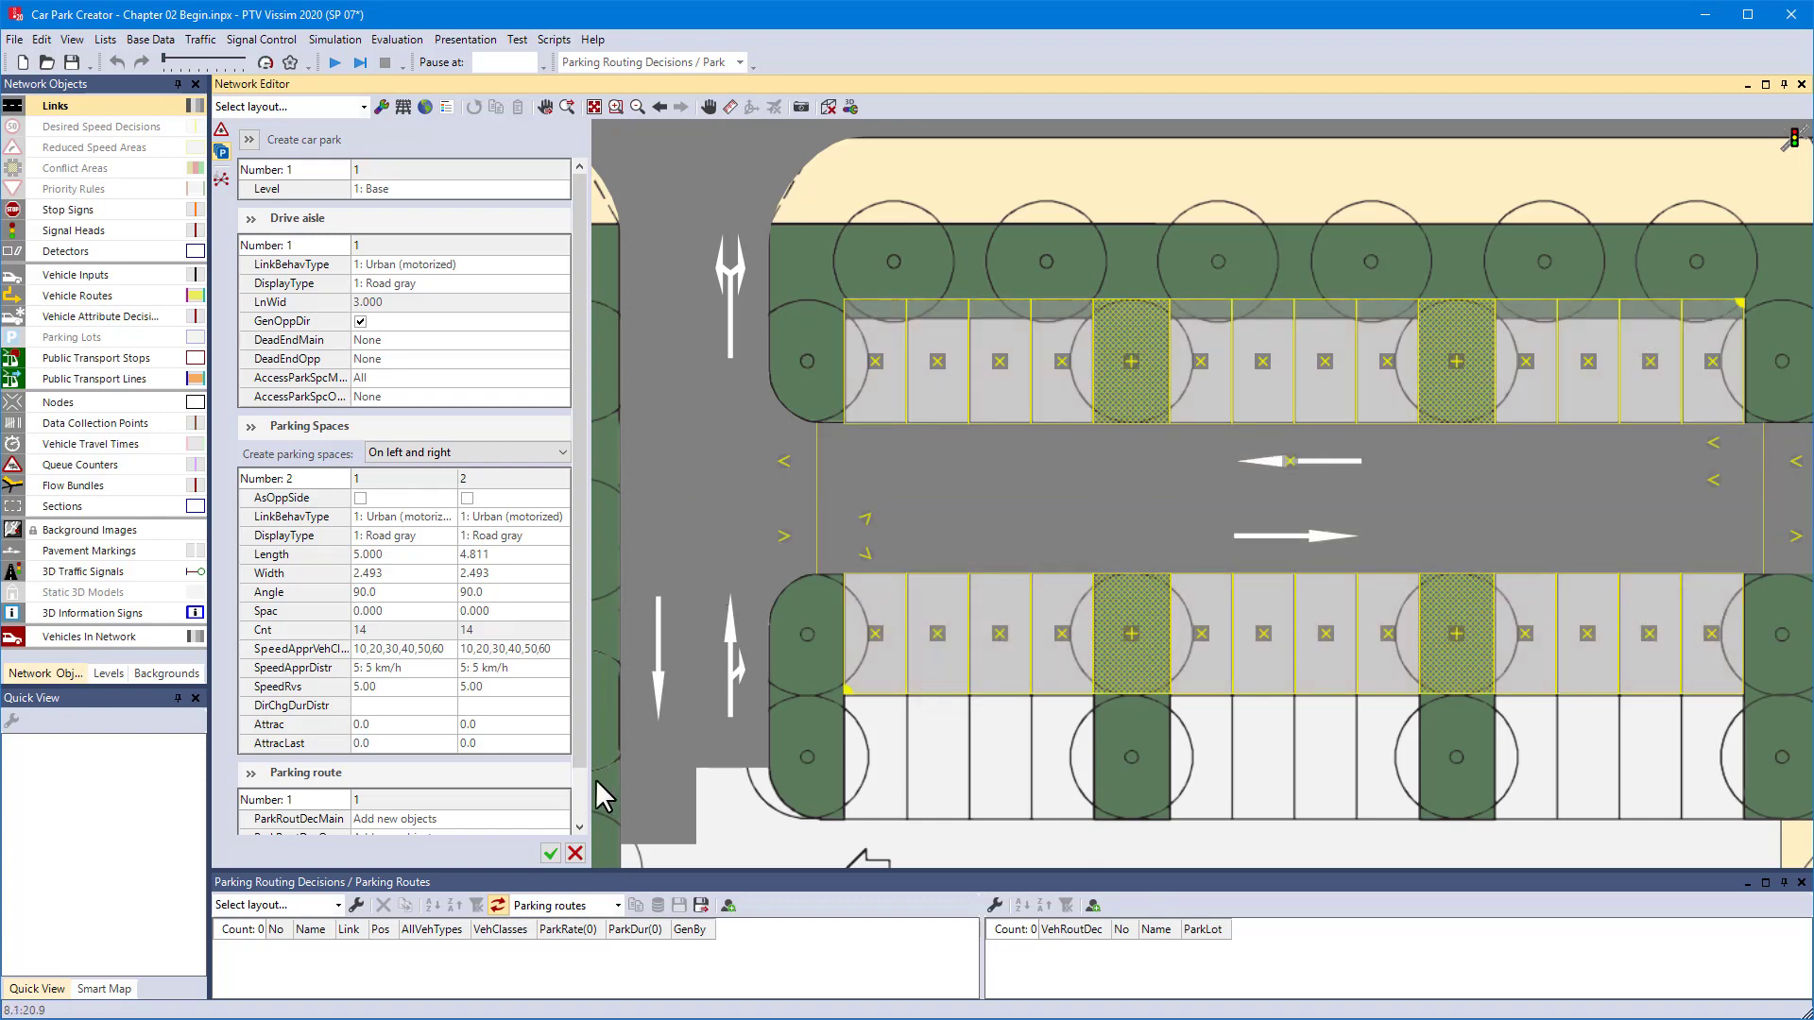
{"action": "scroll", "coordinate": [577, 803], "scroll_direction": "down", "scroll_amount": 1}
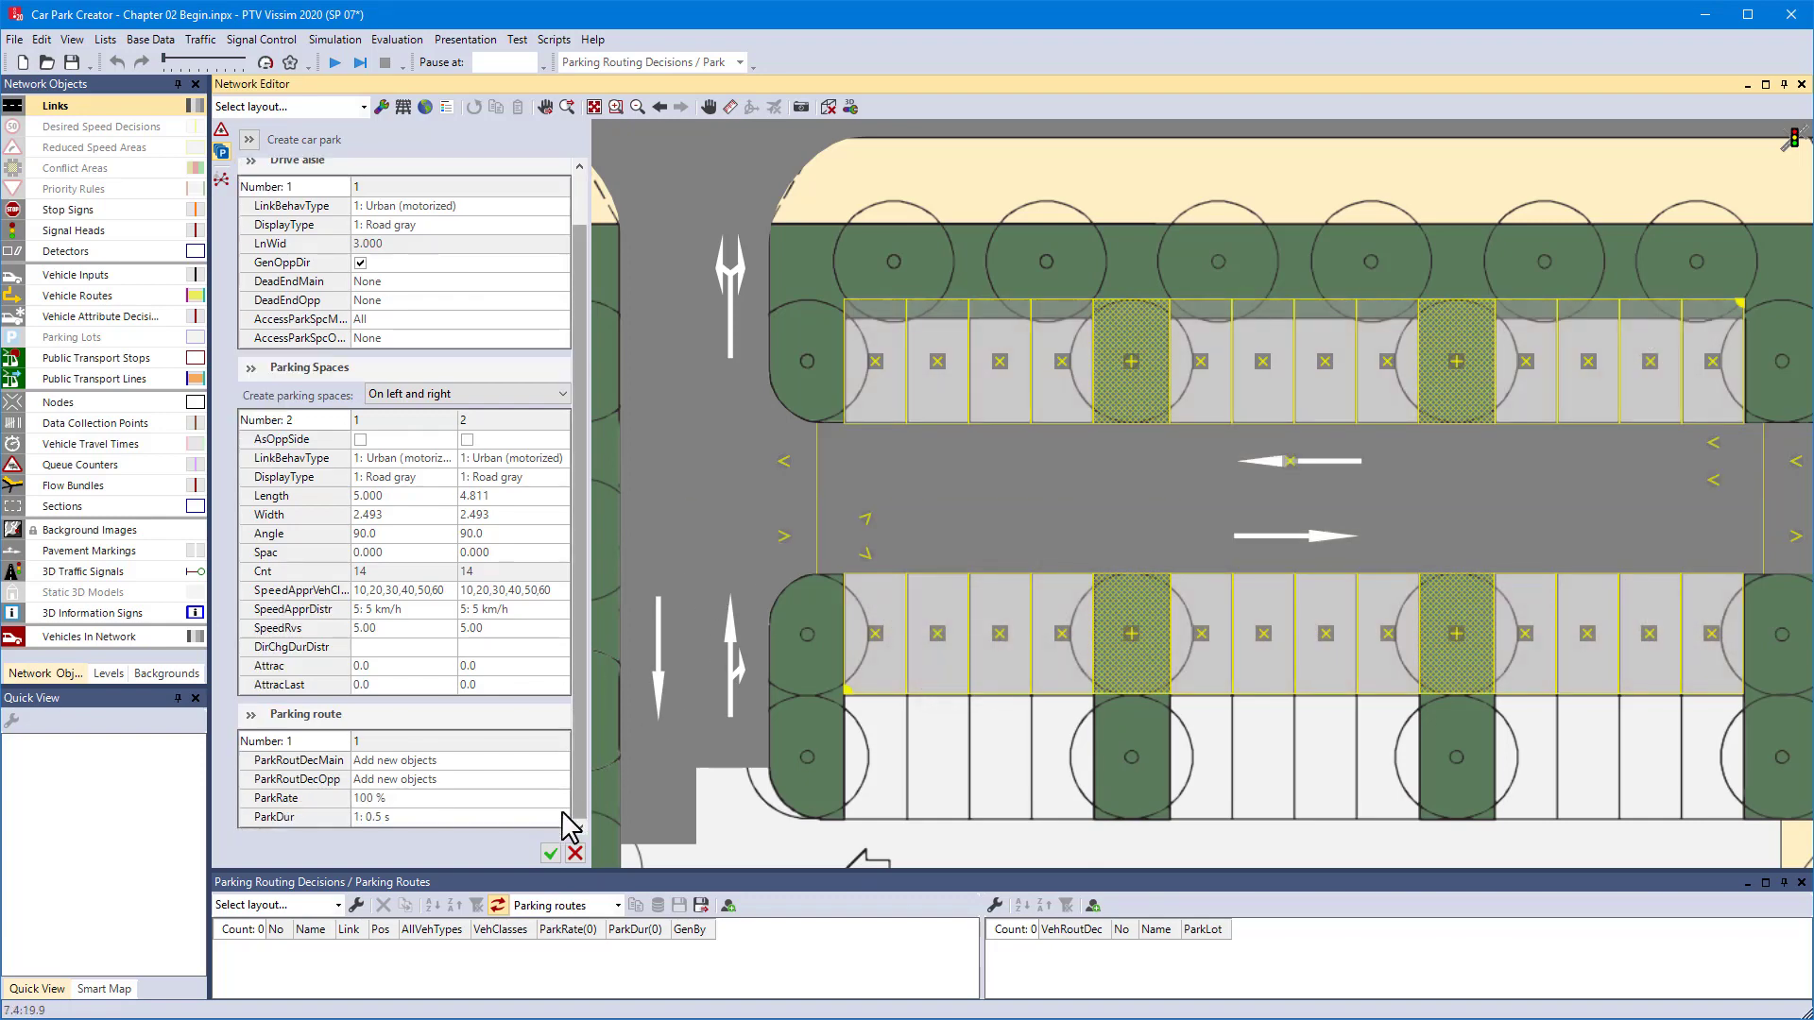
Step: Give the parking route a 50 % rate and 120: 2 min duration, and create the car park
{"action": "left_click", "coordinate": [479, 797]}
{"action": "type", "text": "50"}
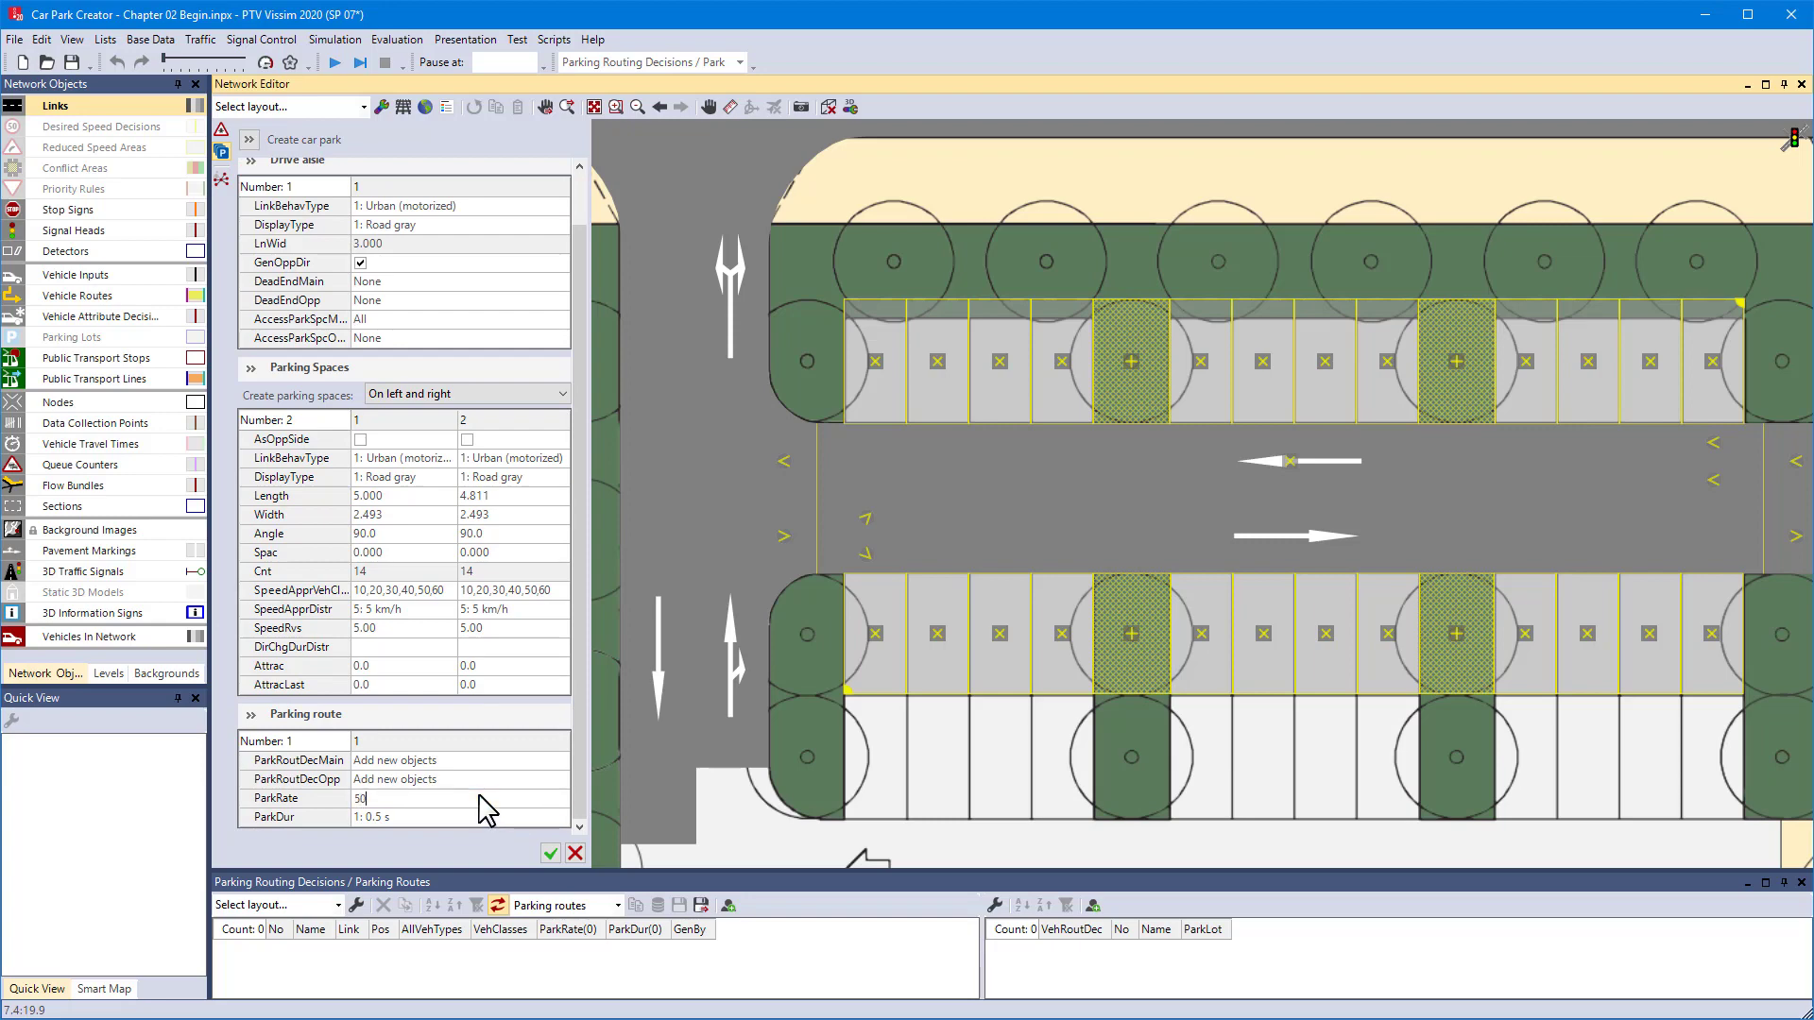
{"action": "key", "text": "Return"}
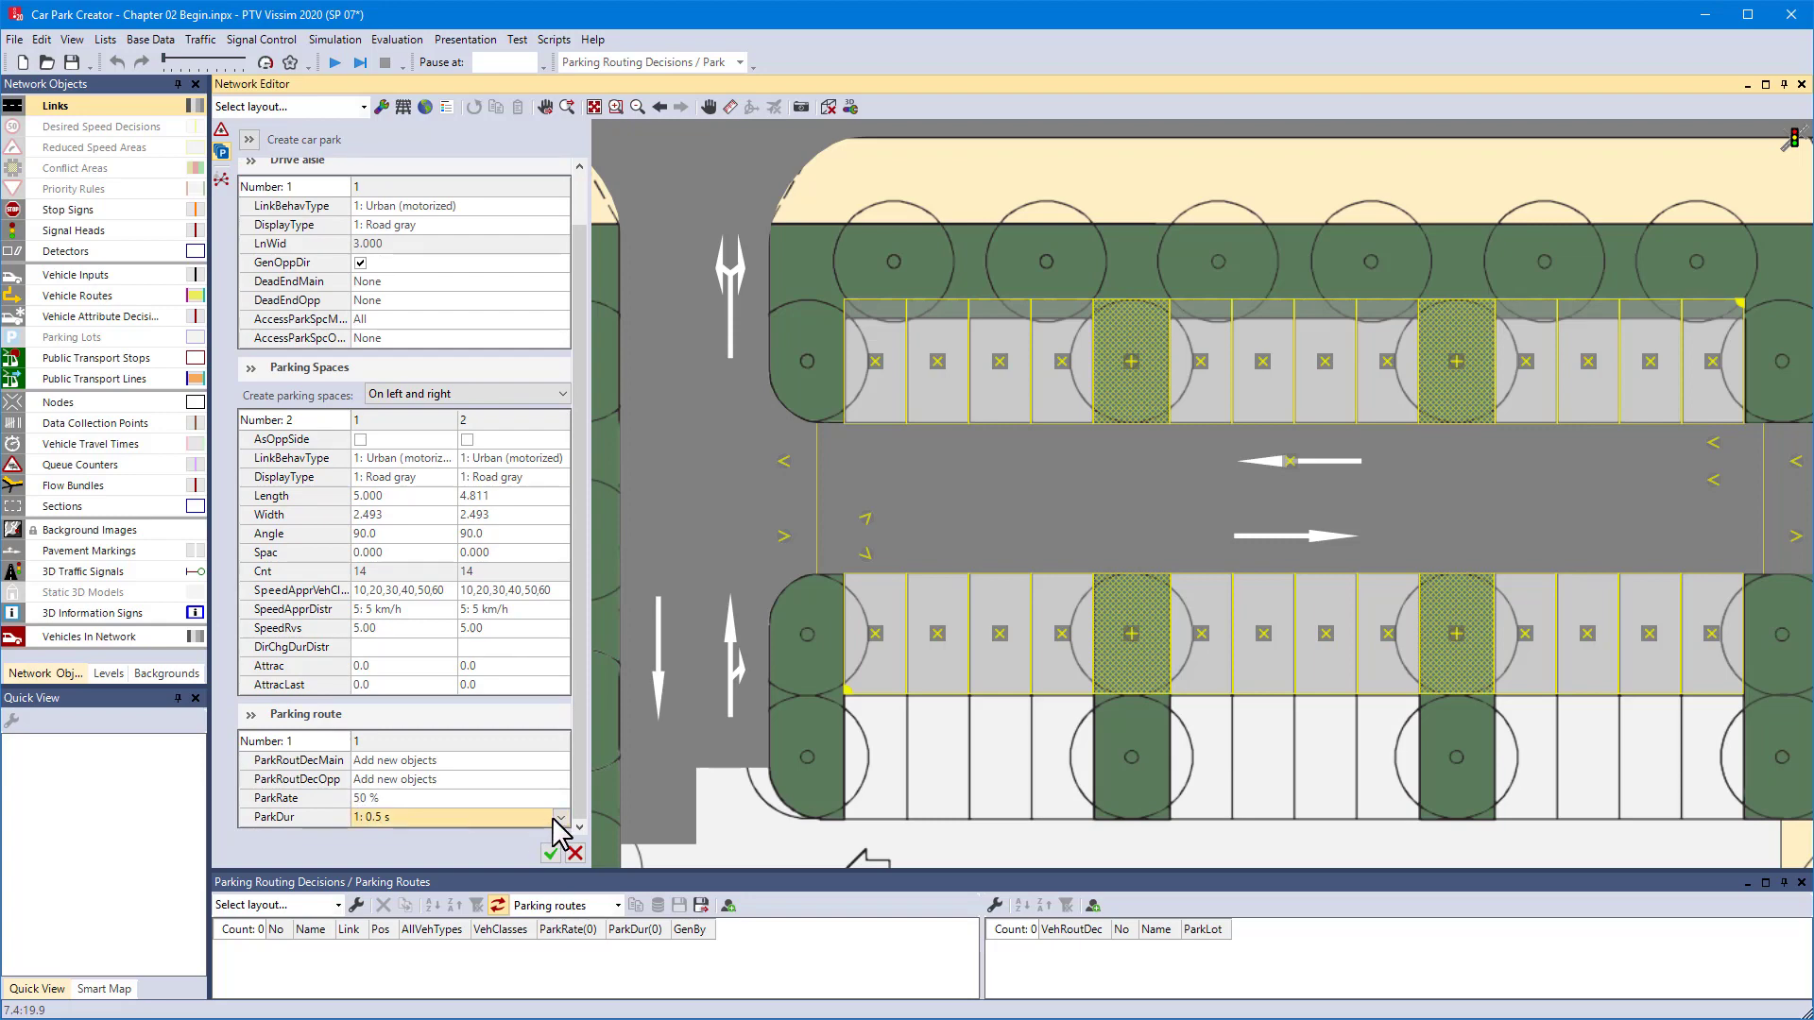
{"action": "left_click", "coordinate": [561, 818]}
{"action": "left_click", "coordinate": [435, 875]}
{"action": "left_click", "coordinate": [550, 854]}
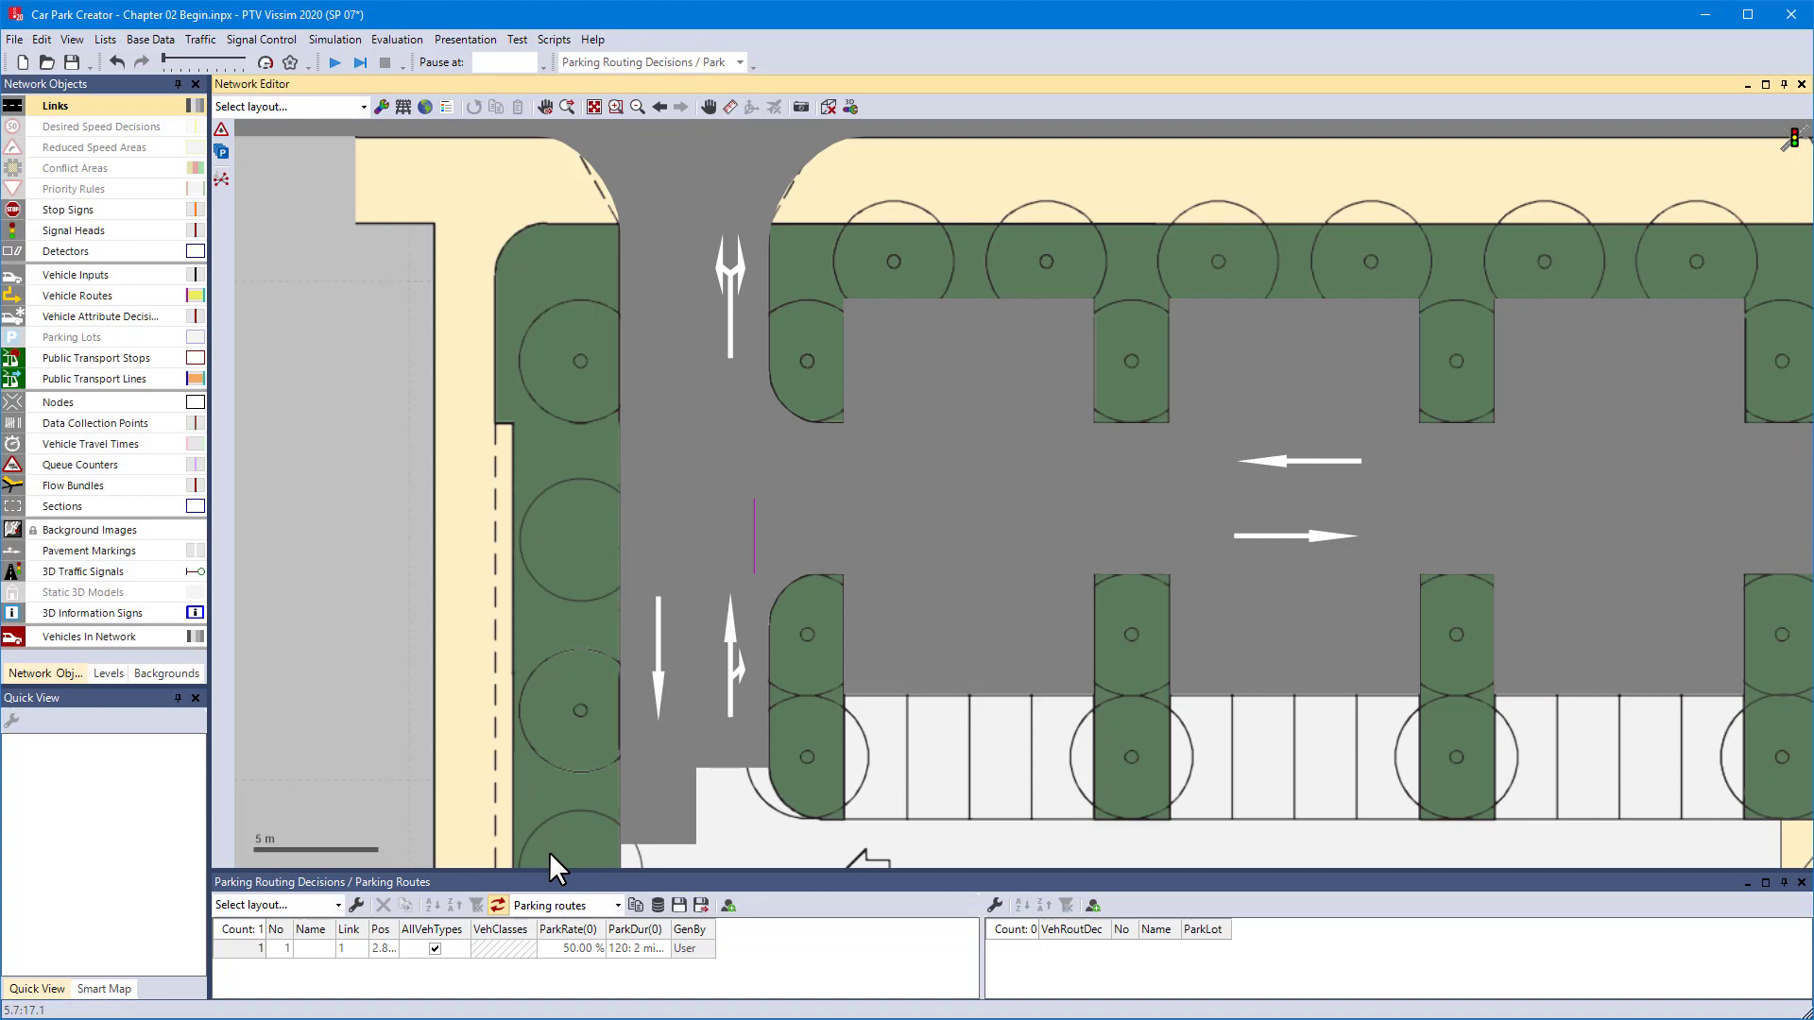
Step: Move Parking Routing Decision 1 onto the main road and complete all 24 routes with Yes to All
{"action": "left_click", "coordinate": [659, 104]}
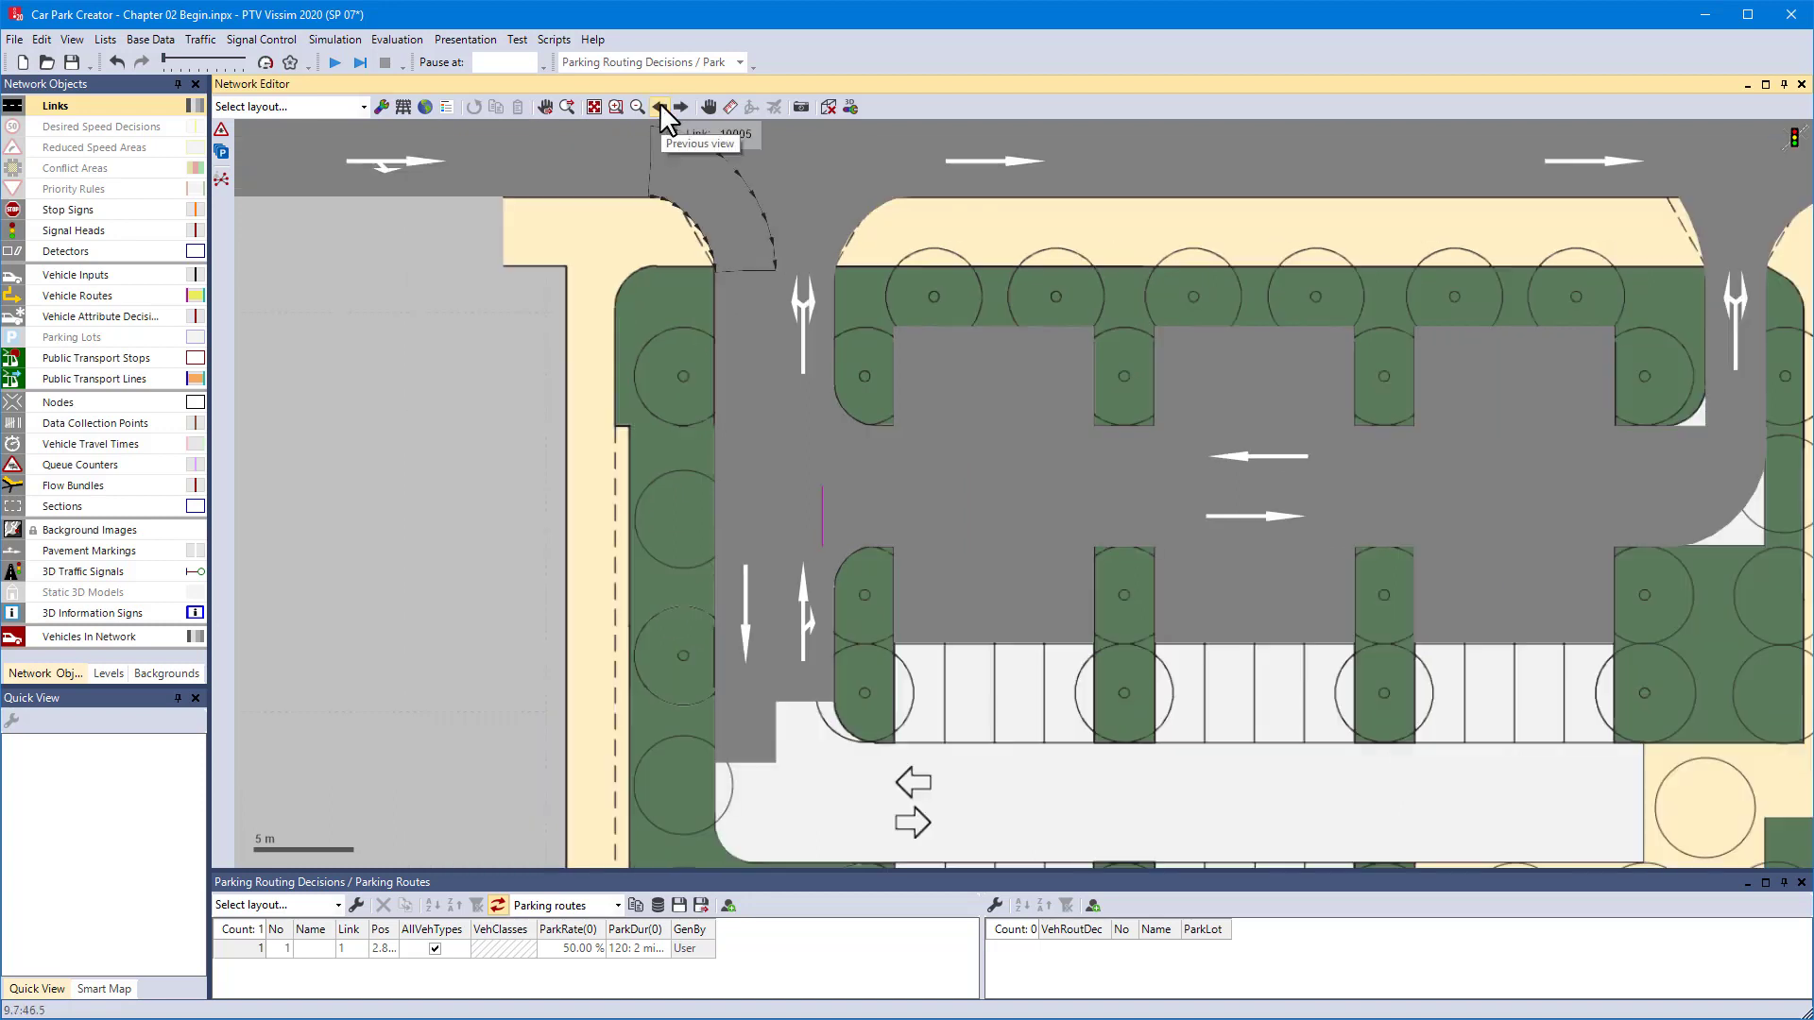
{"action": "left_click", "coordinate": [659, 104]}
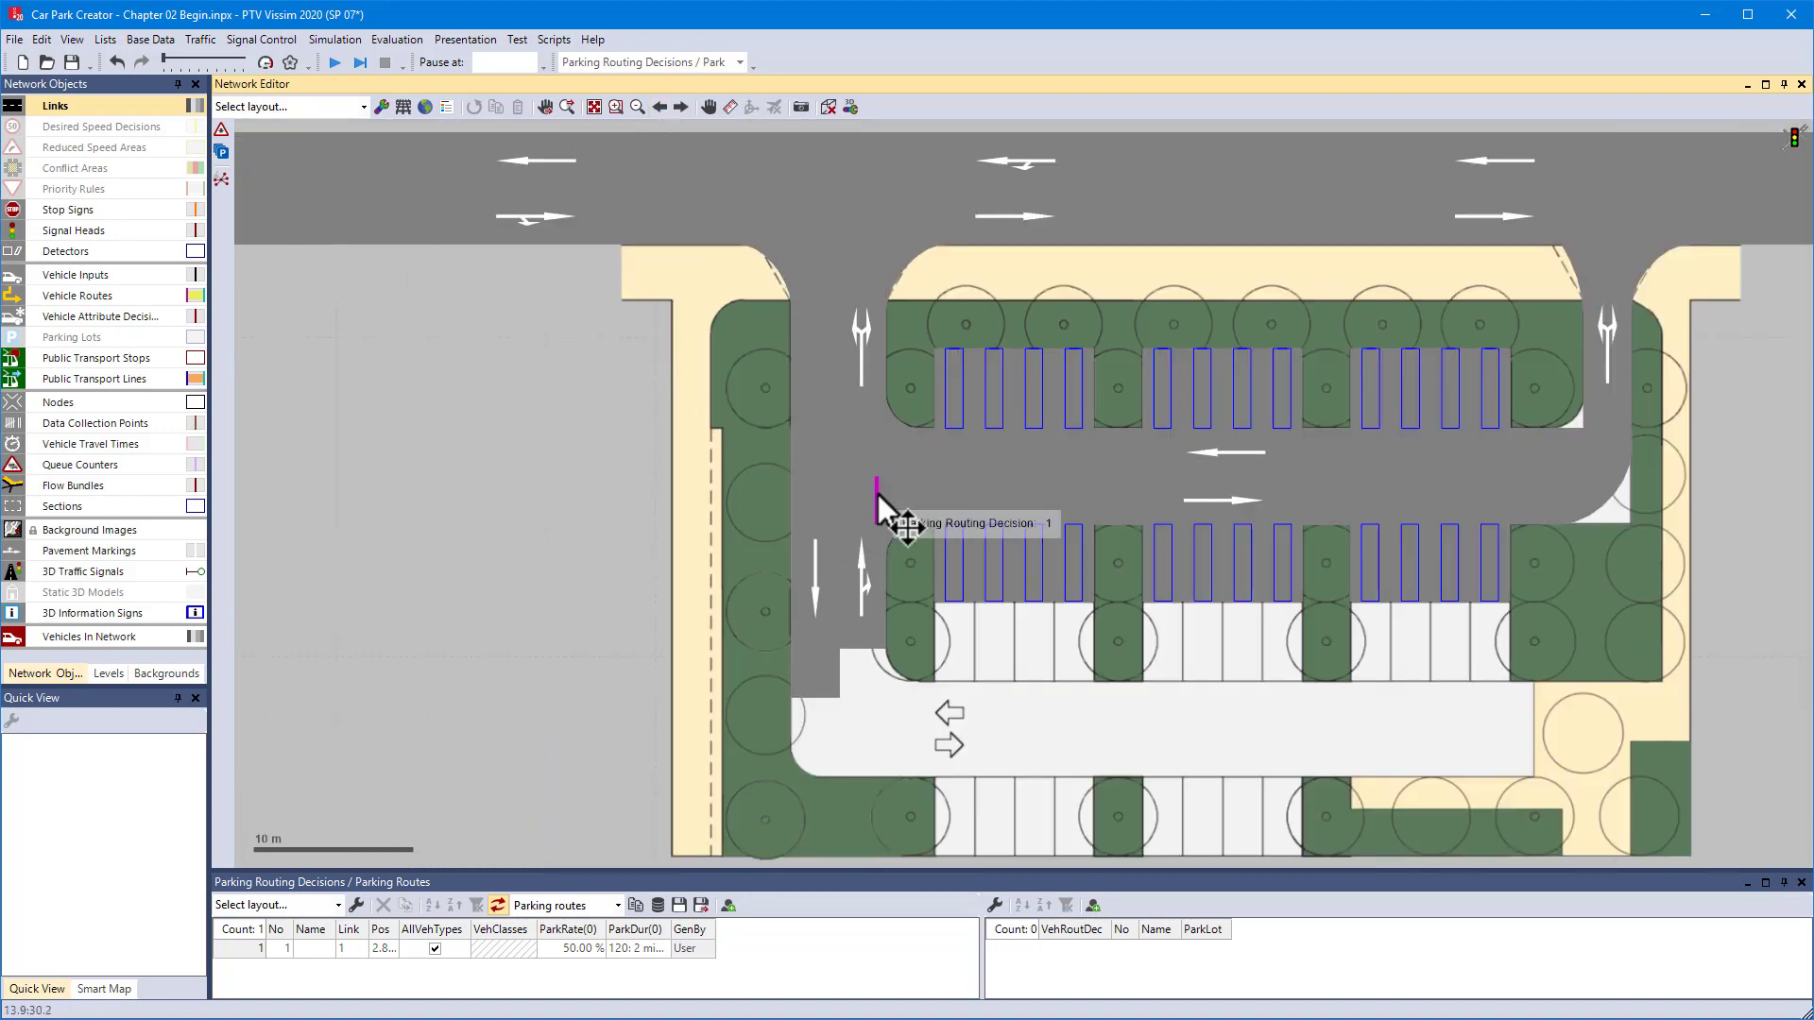
{"action": "left_click_drag", "start_coordinate": [877, 501], "coordinate": [253, 230]}
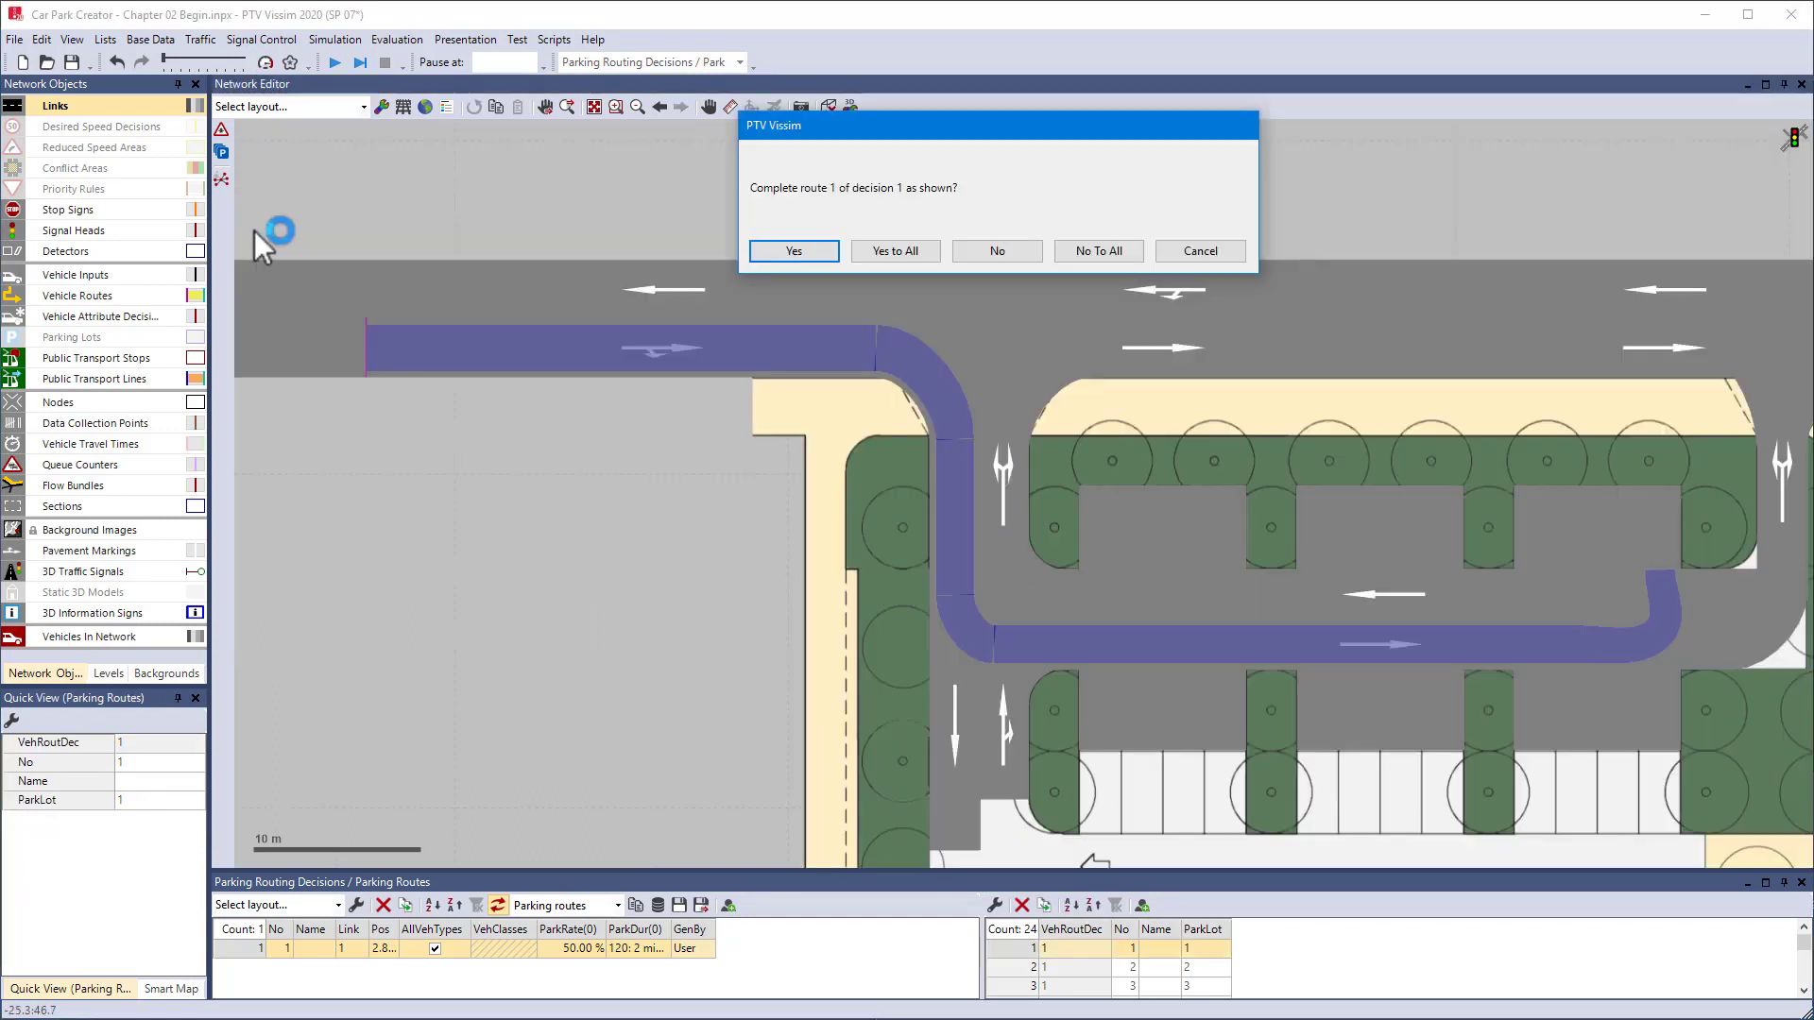
{"action": "left_click", "coordinate": [912, 251]}
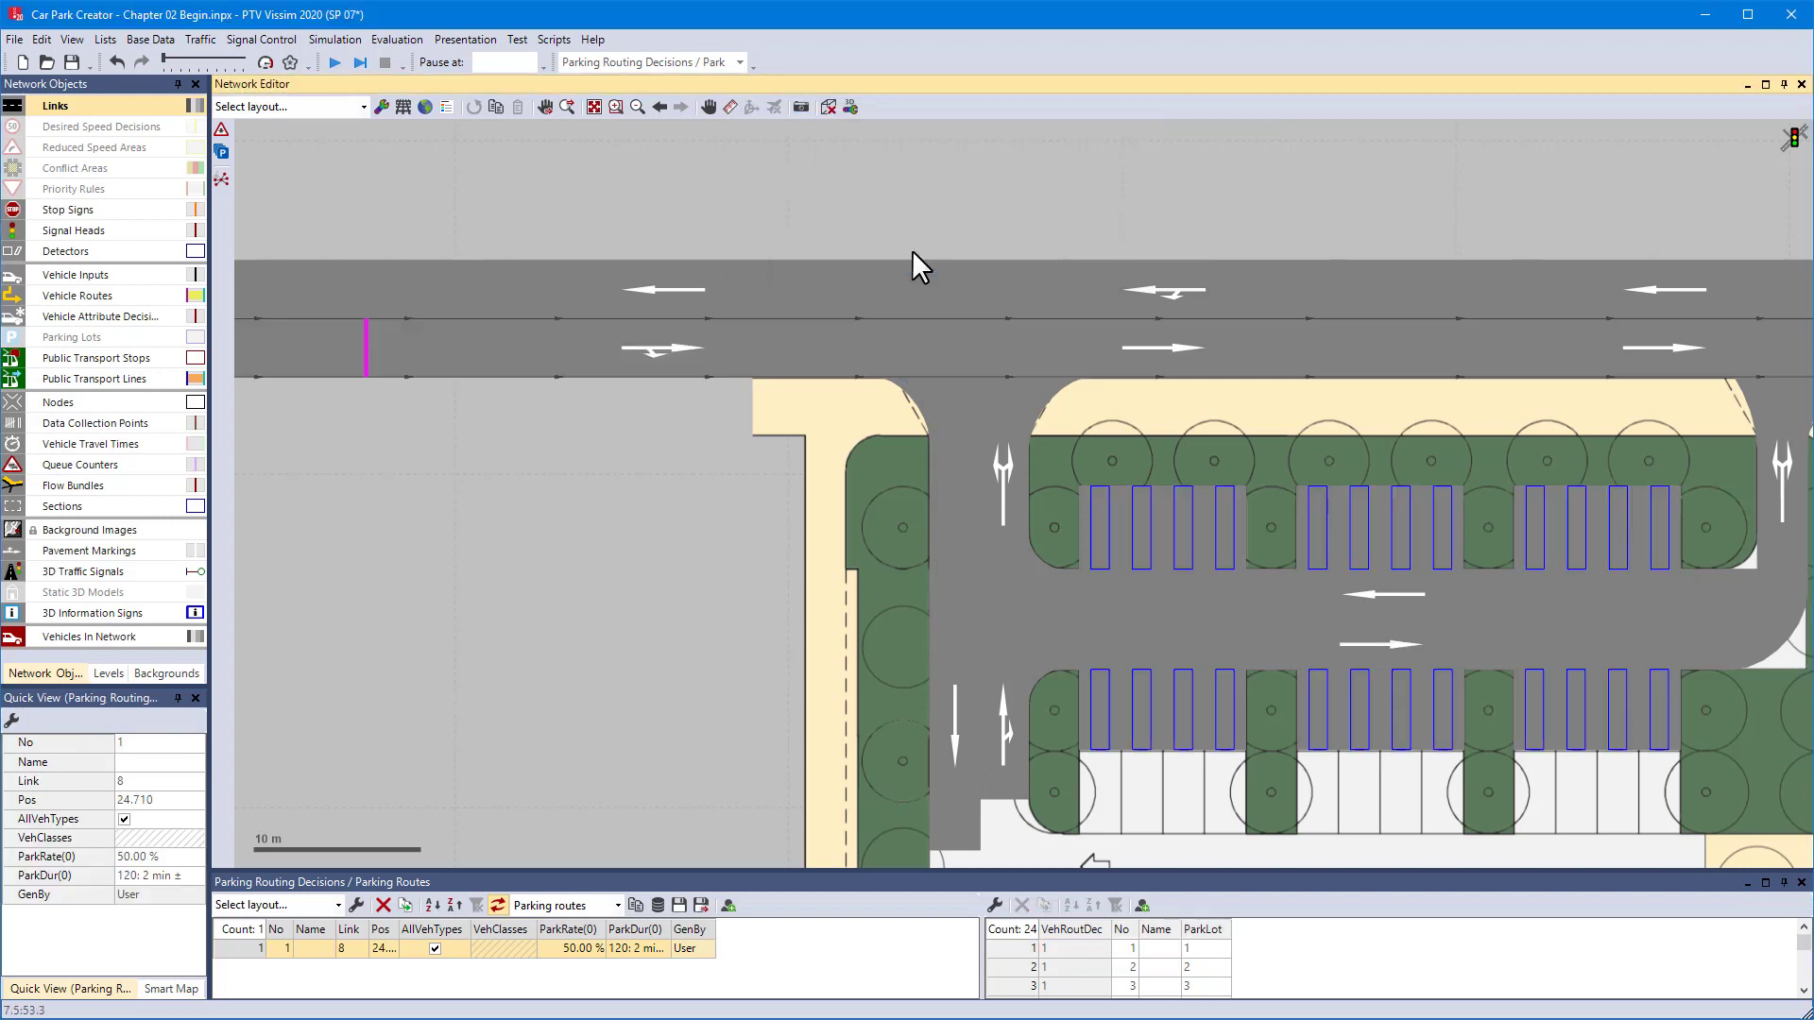
Step: Start the parking simulation and confirm the save prompt
{"action": "left_click", "coordinate": [334, 60]}
{"action": "key", "text": "Return"}
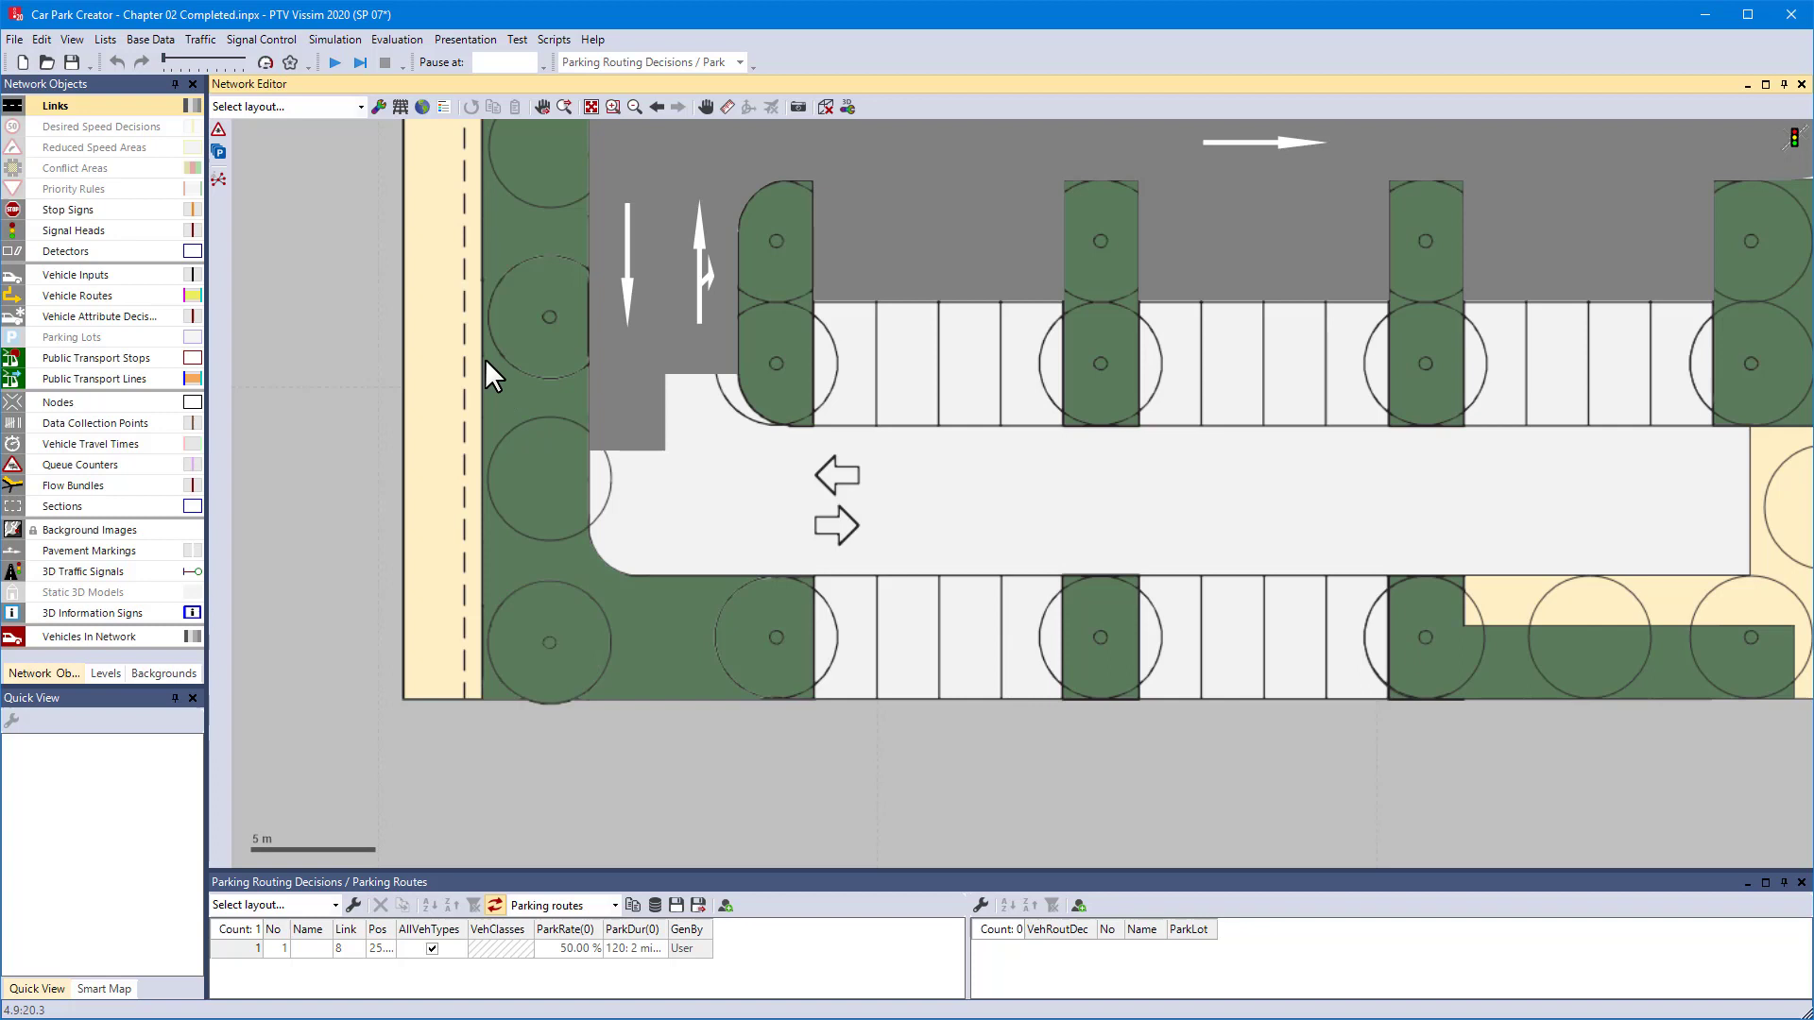
Step: Draw a level car park across the lower area with 15 perpendicular 5 m spaces per side
{"action": "left_click", "coordinate": [220, 154]}
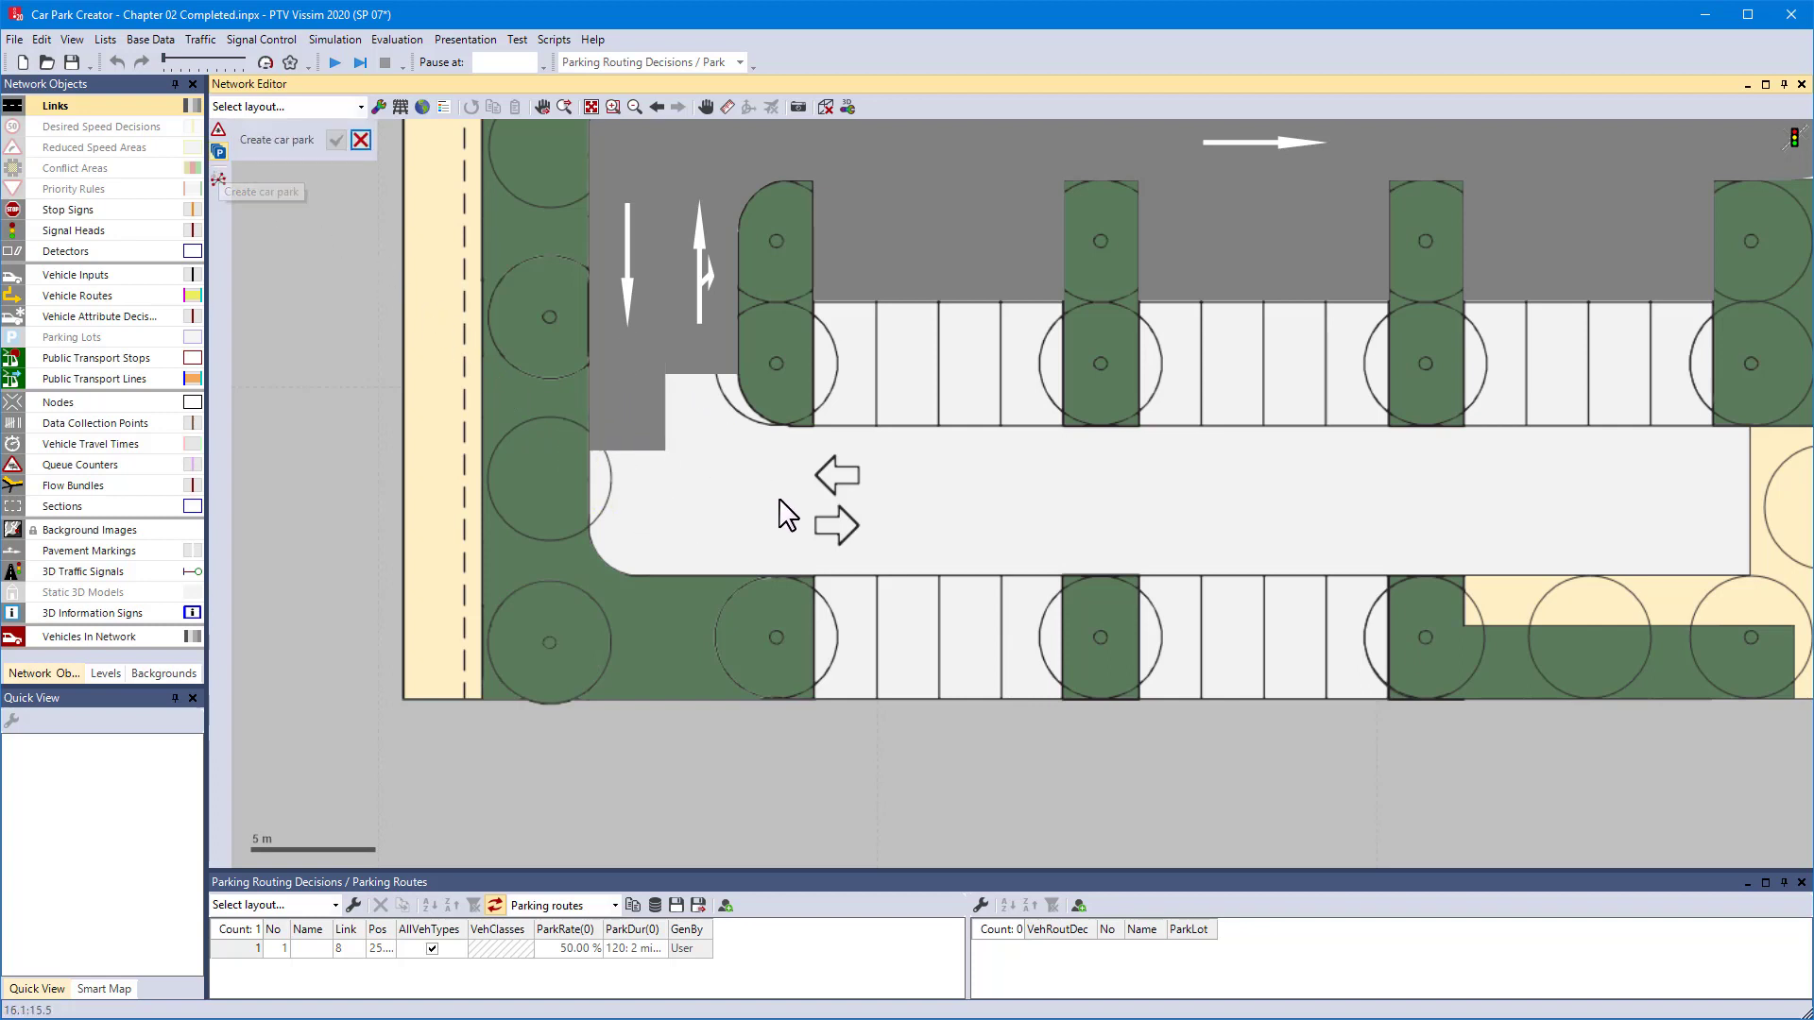
{"action": "left_click_drag", "start_coordinate": [780, 499], "coordinate": [1733, 540]}
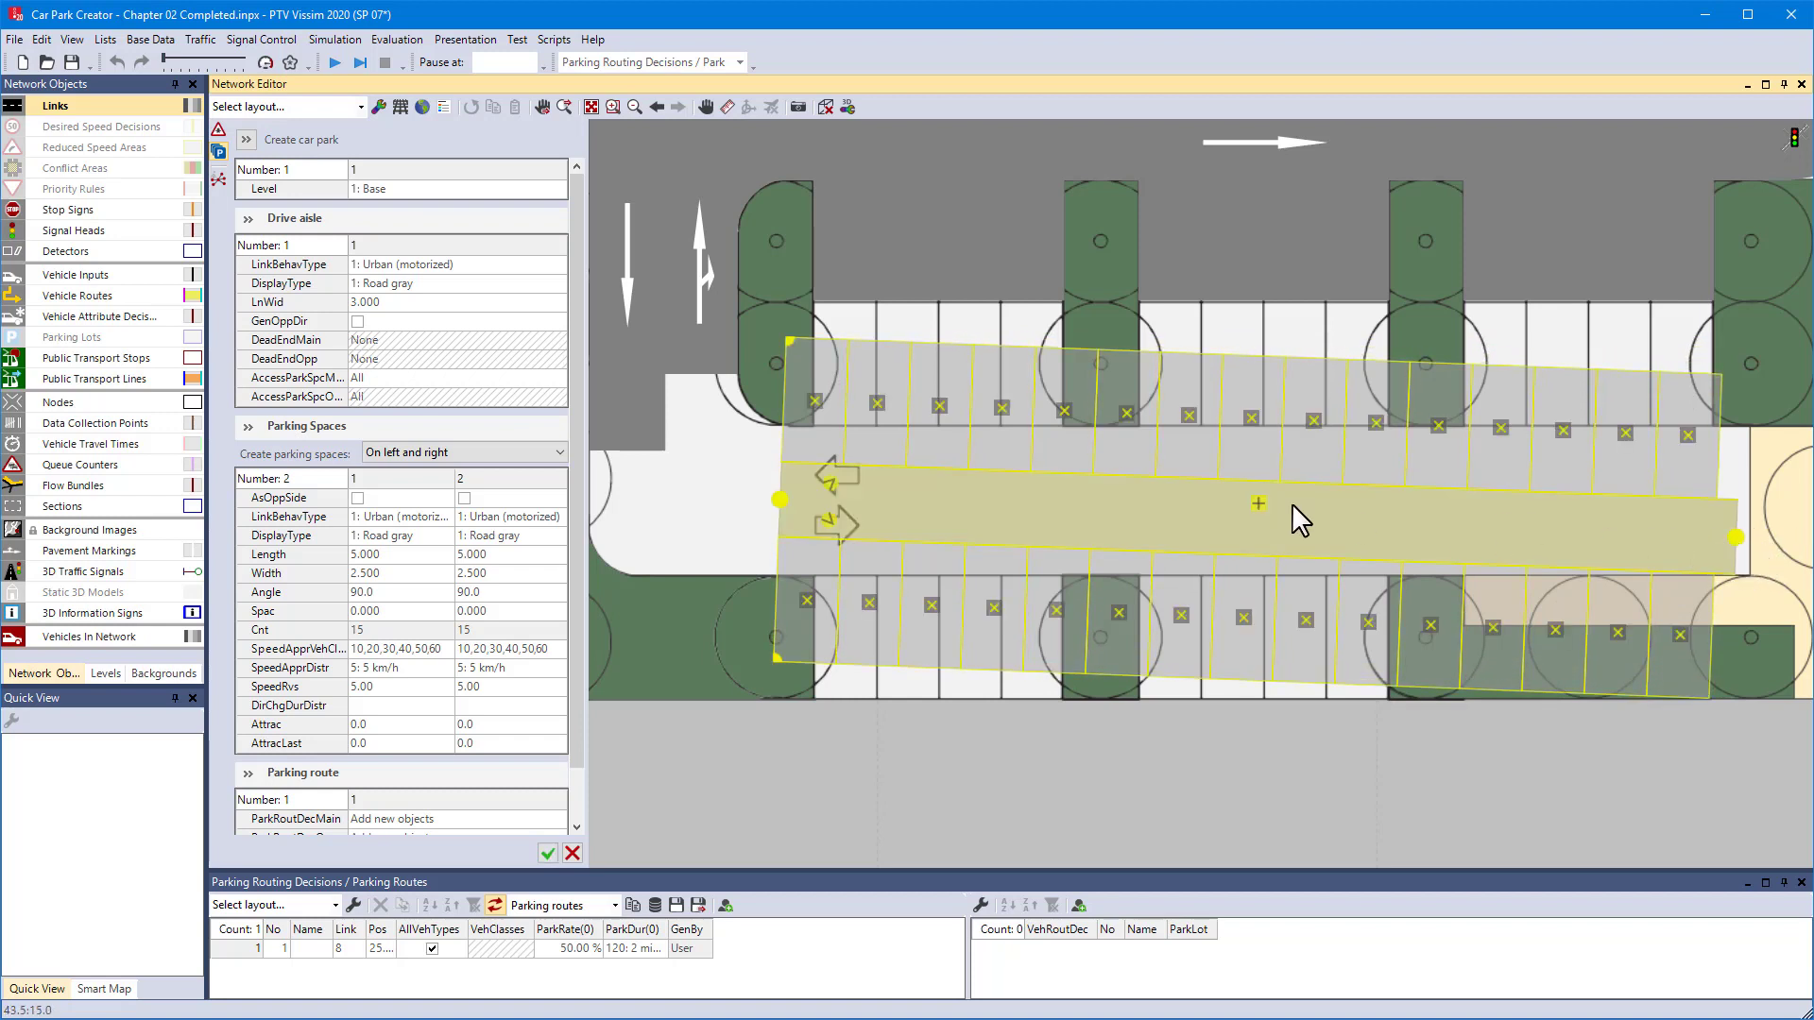
{"action": "left_click_drag", "start_coordinate": [779, 500], "coordinate": [774, 538]}
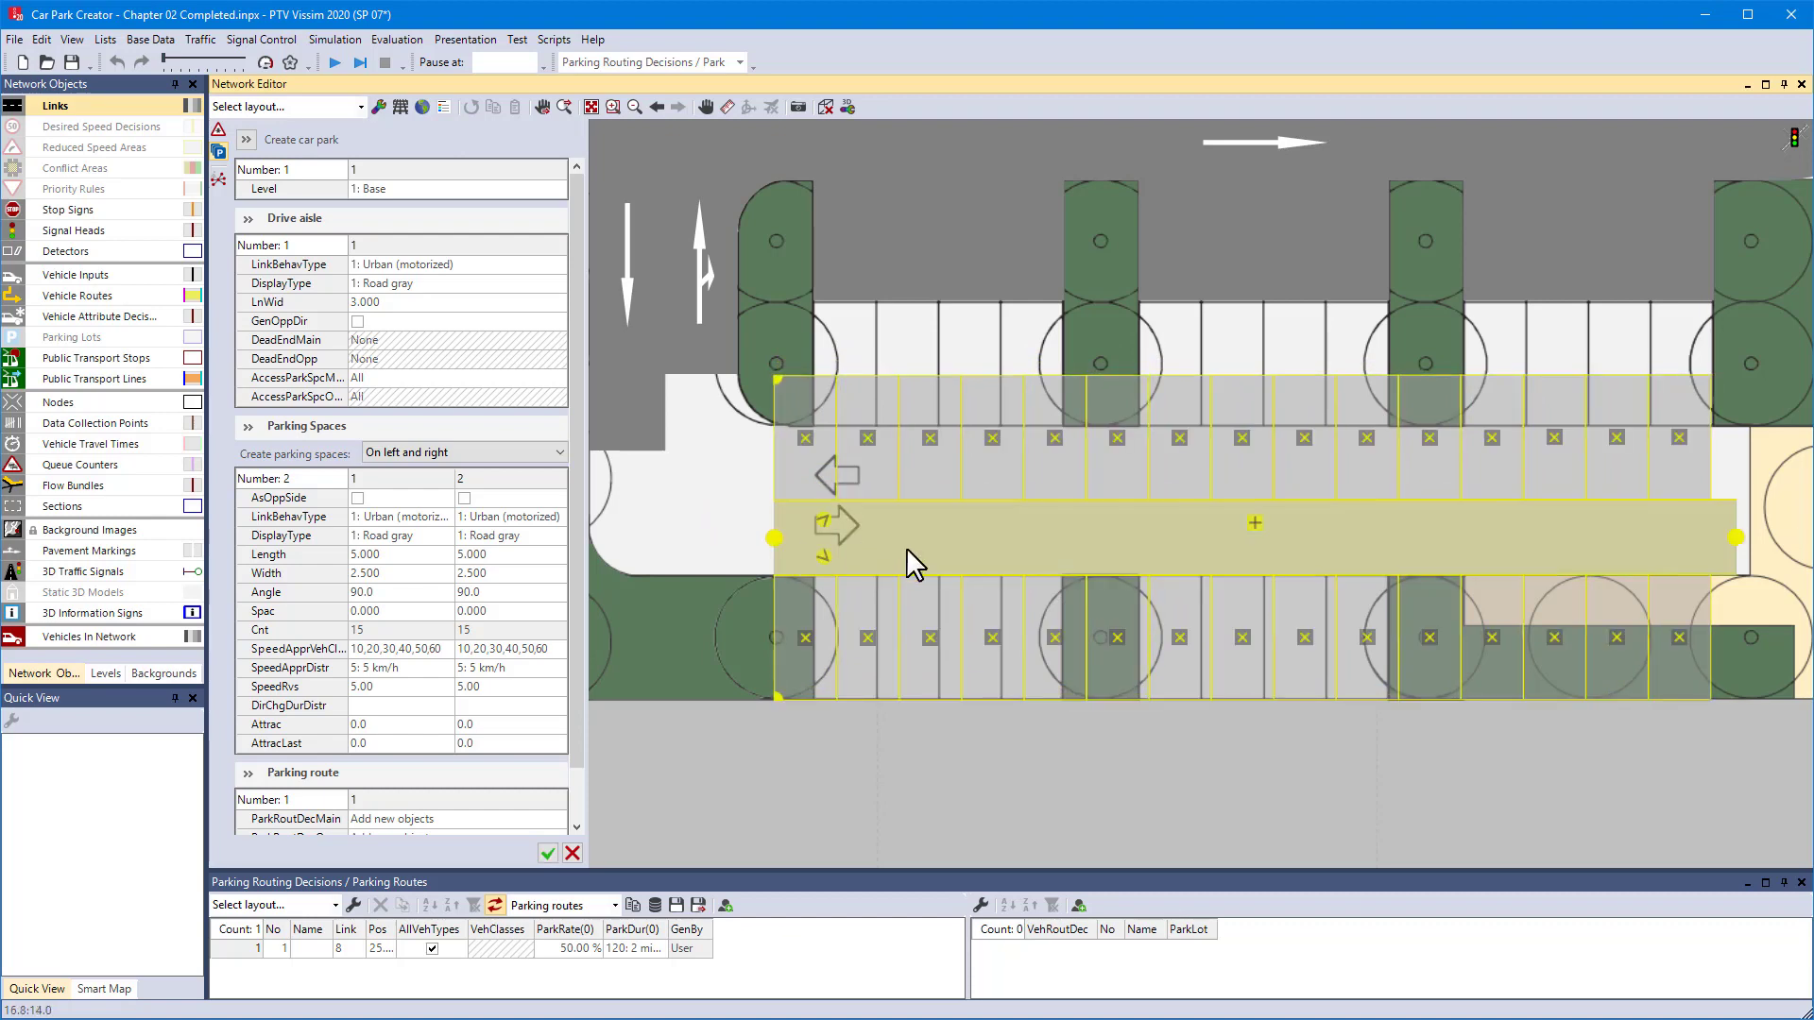
Step: Make the aisle two-way and remove spaces over the tree islands and right-hand planting
{"action": "left_click", "coordinate": [1254, 522]}
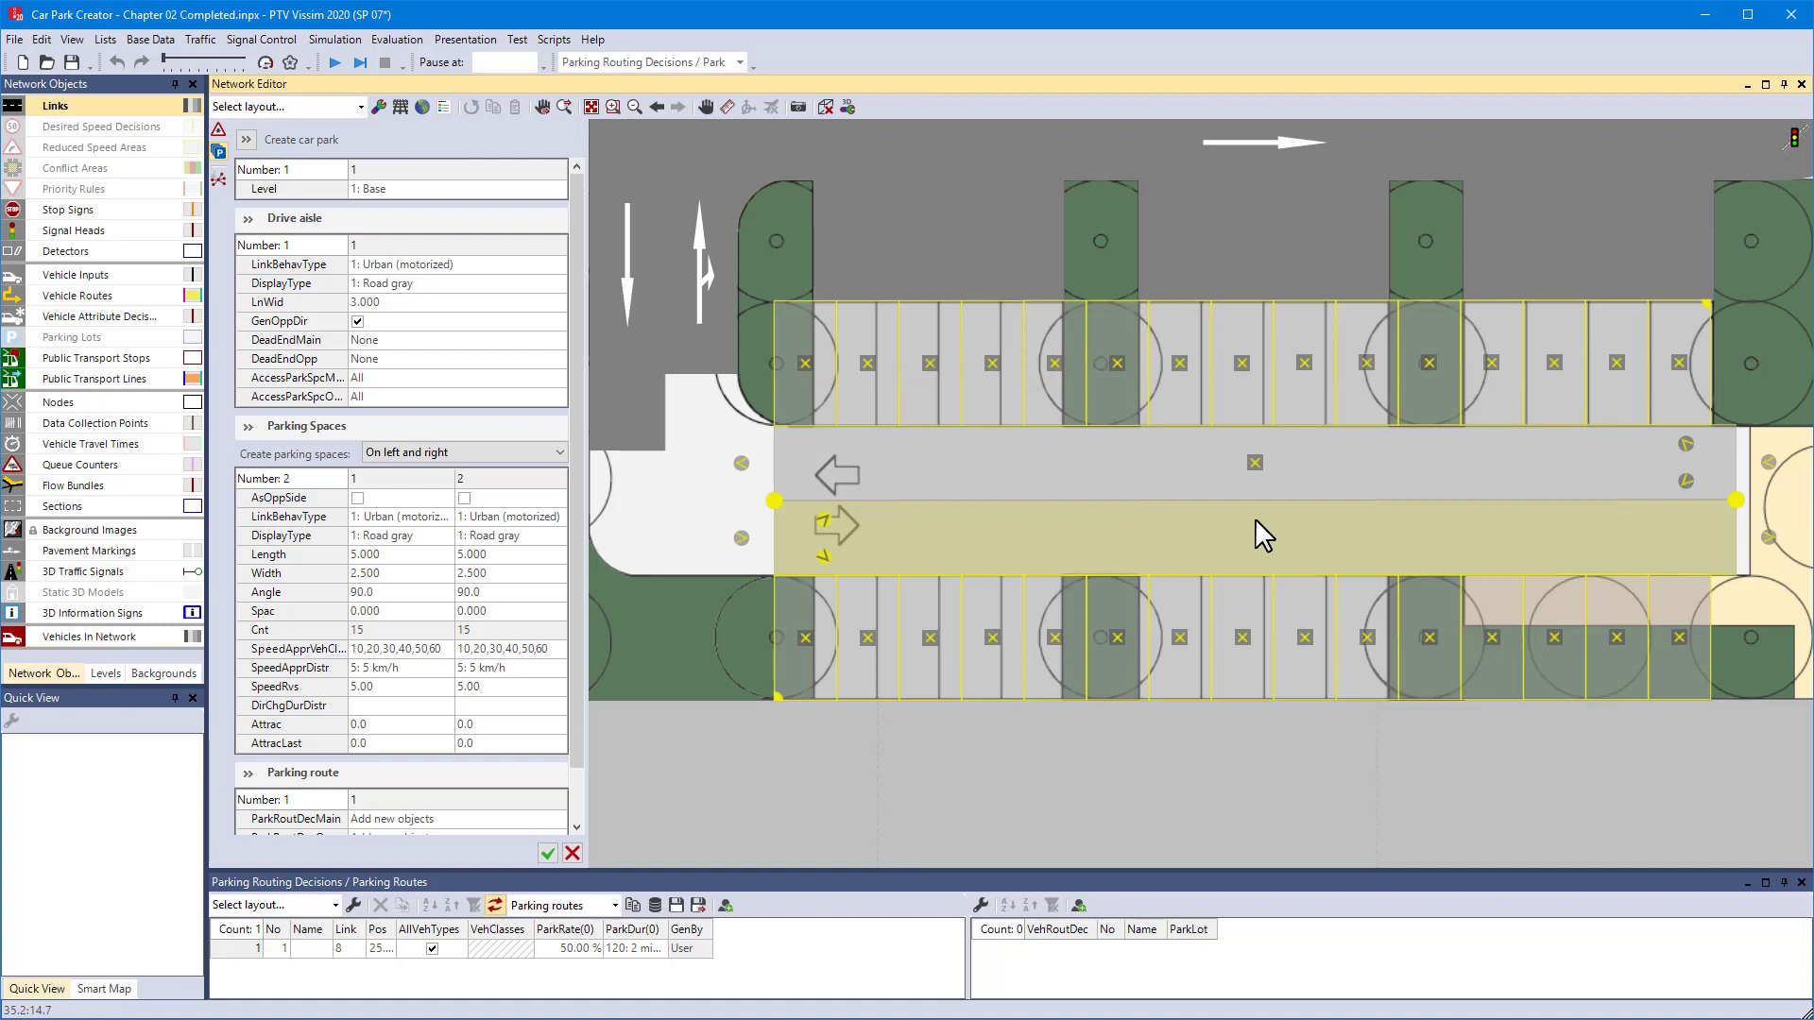
{"action": "left_click", "coordinate": [805, 363]}
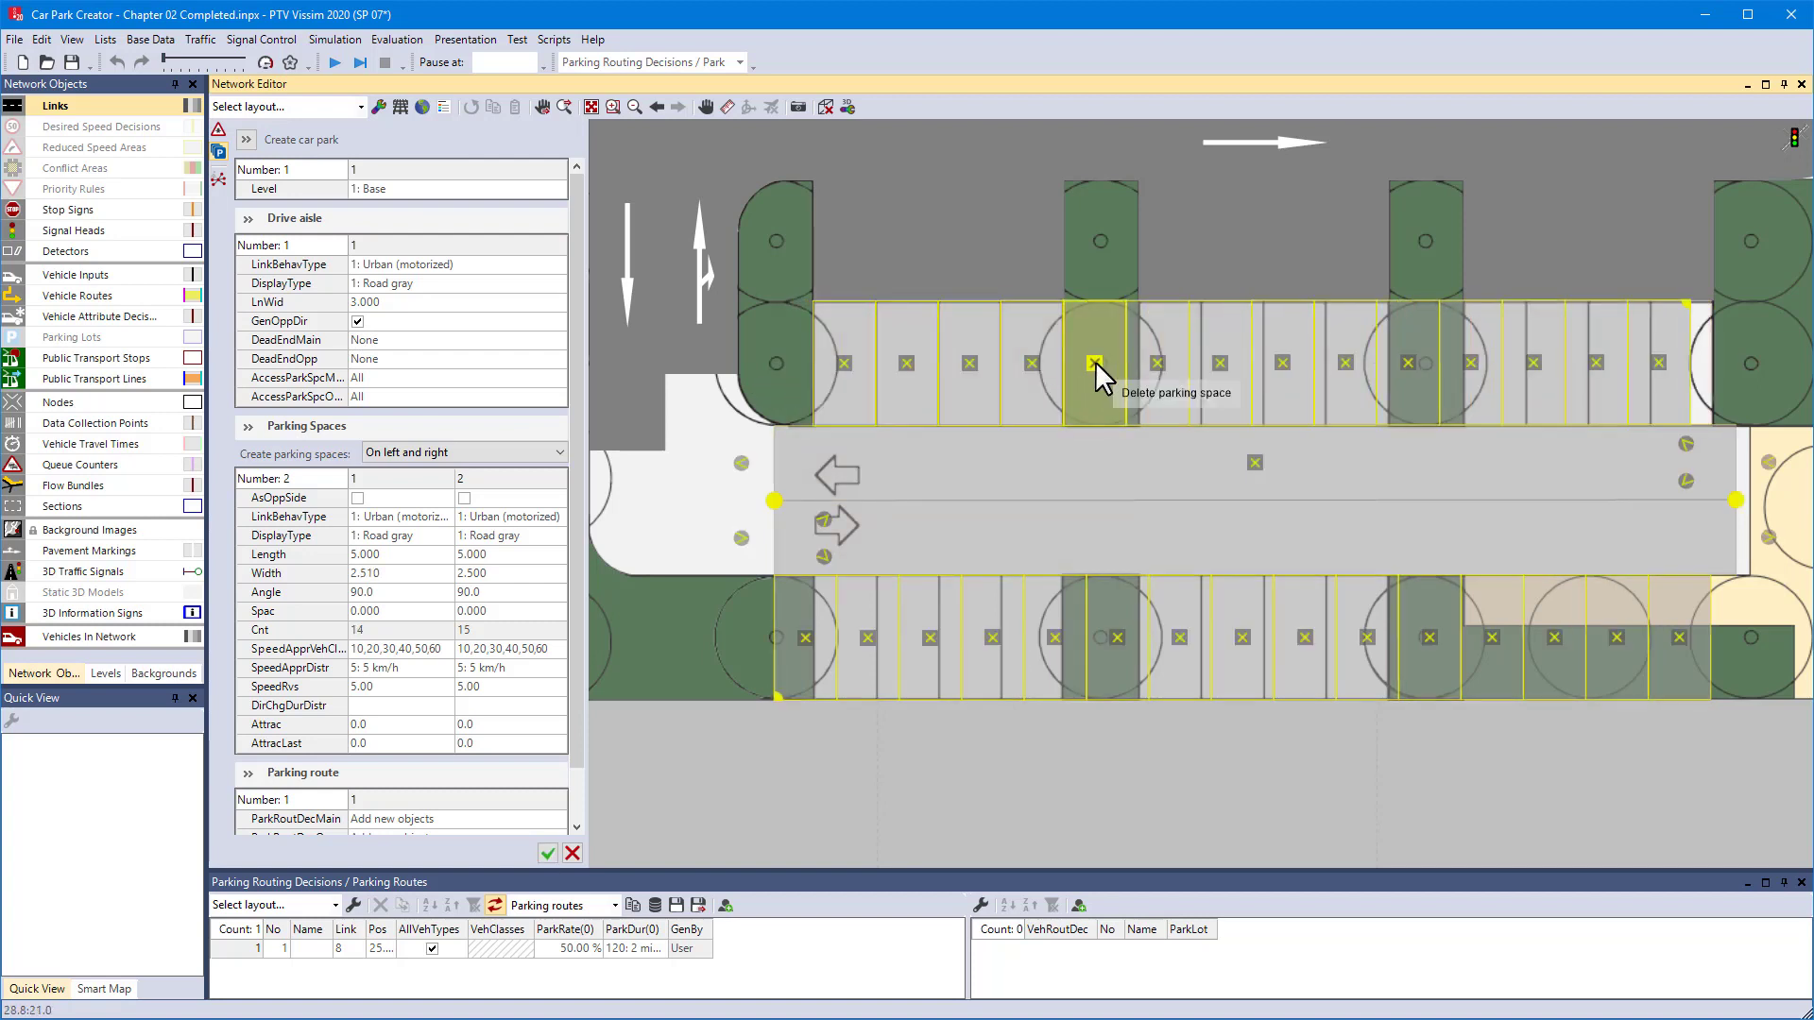
{"action": "left_click", "coordinate": [1095, 368]}
{"action": "left_click", "coordinate": [1437, 373]}
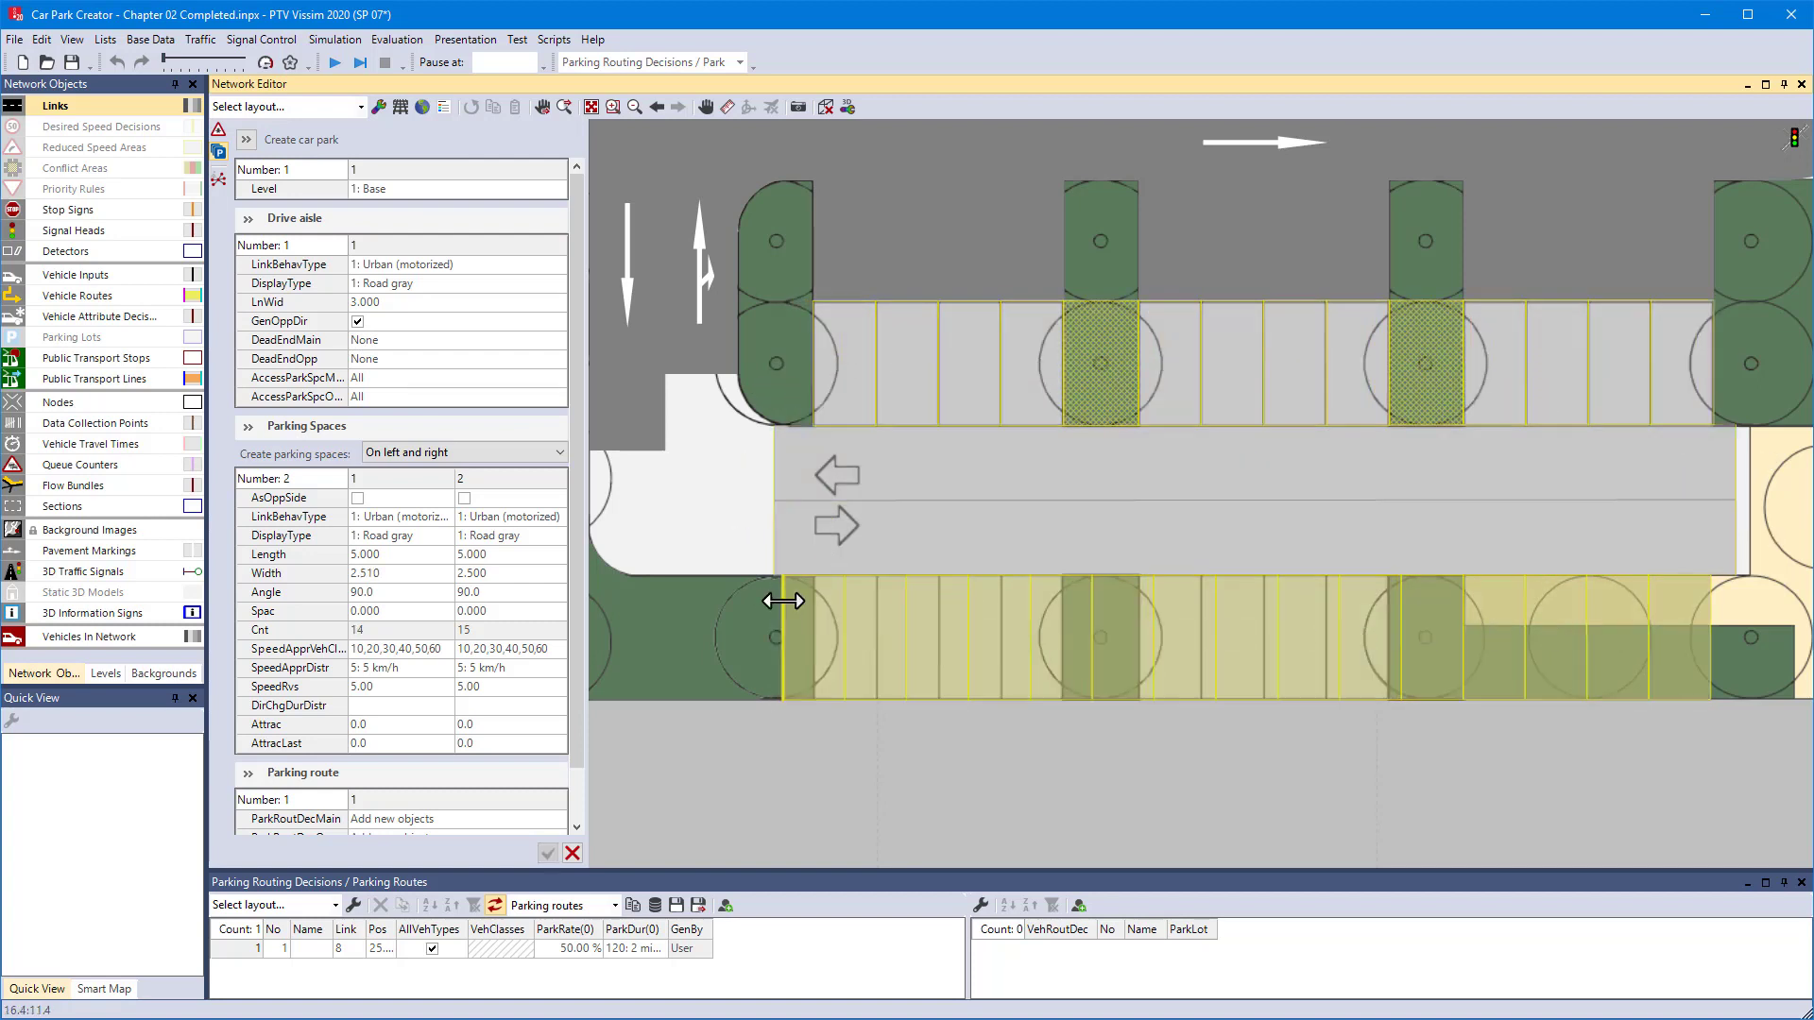
{"action": "left_click_drag", "start_coordinate": [783, 601], "coordinate": [814, 603]}
{"action": "left_click", "coordinate": [1096, 605]}
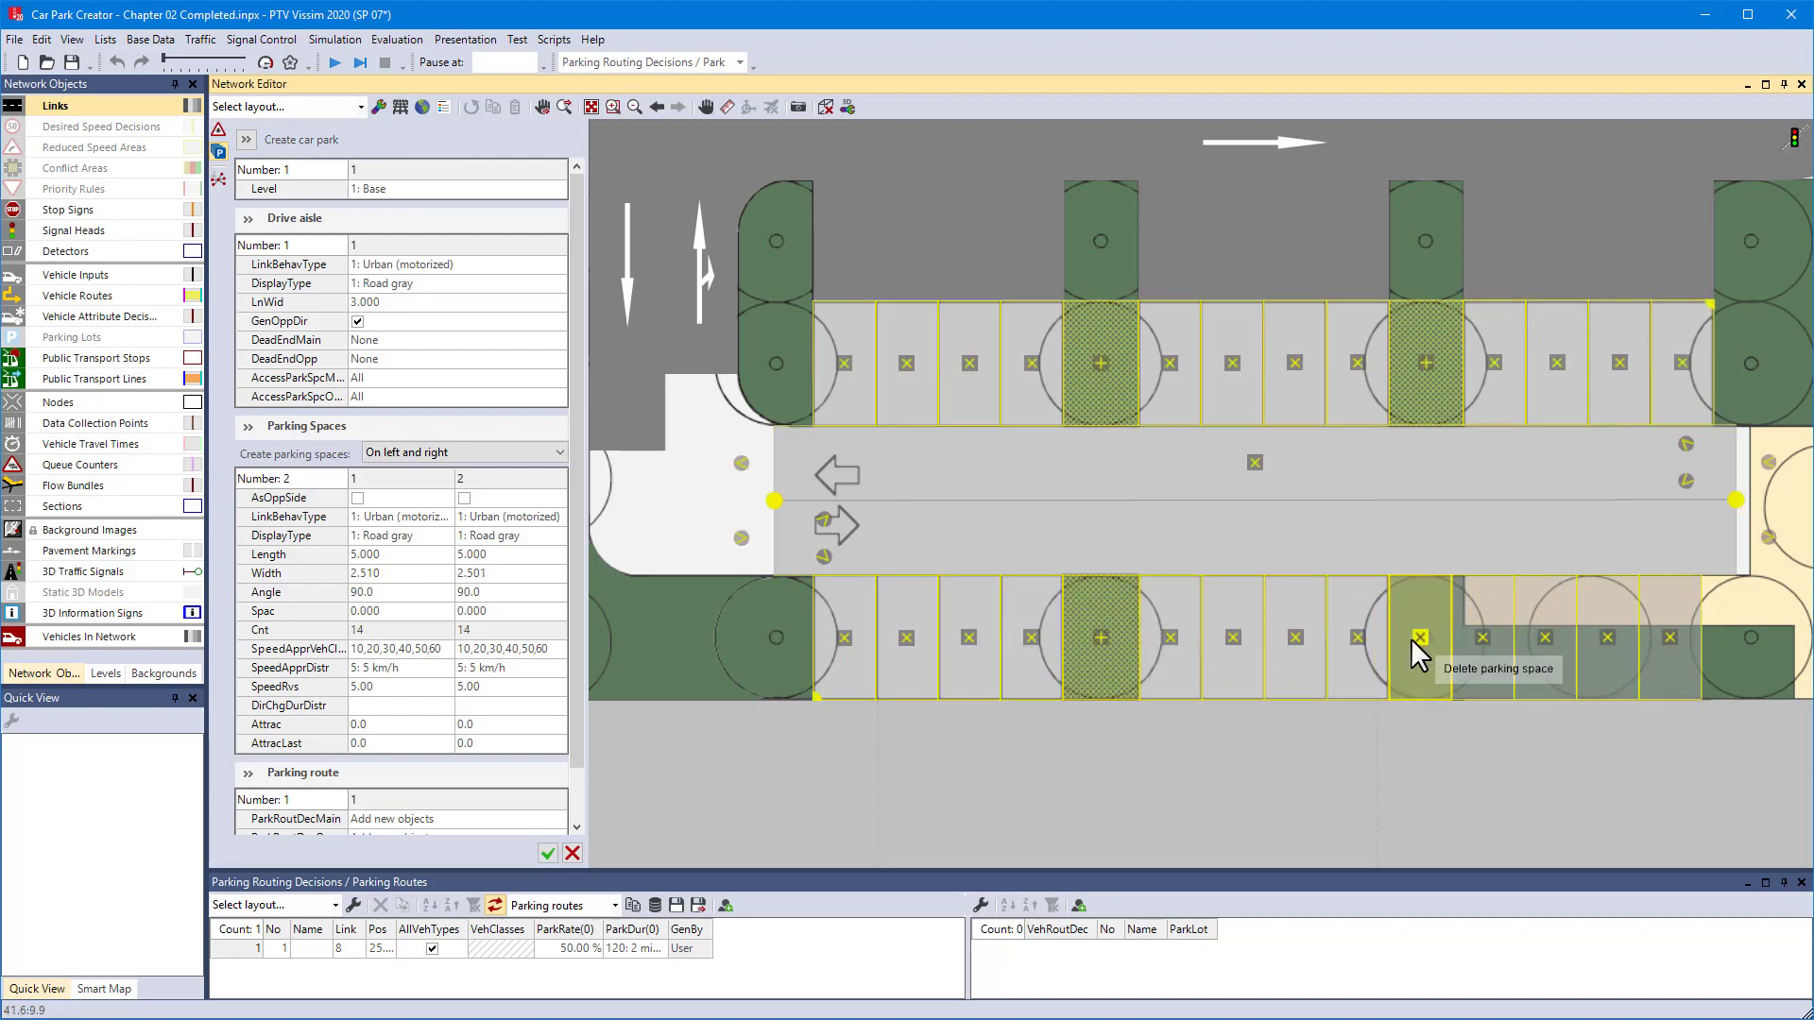
{"action": "left_click_drag", "start_coordinate": [1409, 637], "coordinate": [1719, 642]}
Step: Shorten both rows of spaces to about 4.9 m and dead-end the aisle's right end
{"action": "left_click_drag", "start_coordinate": [1291, 707], "coordinate": [1288, 691]}
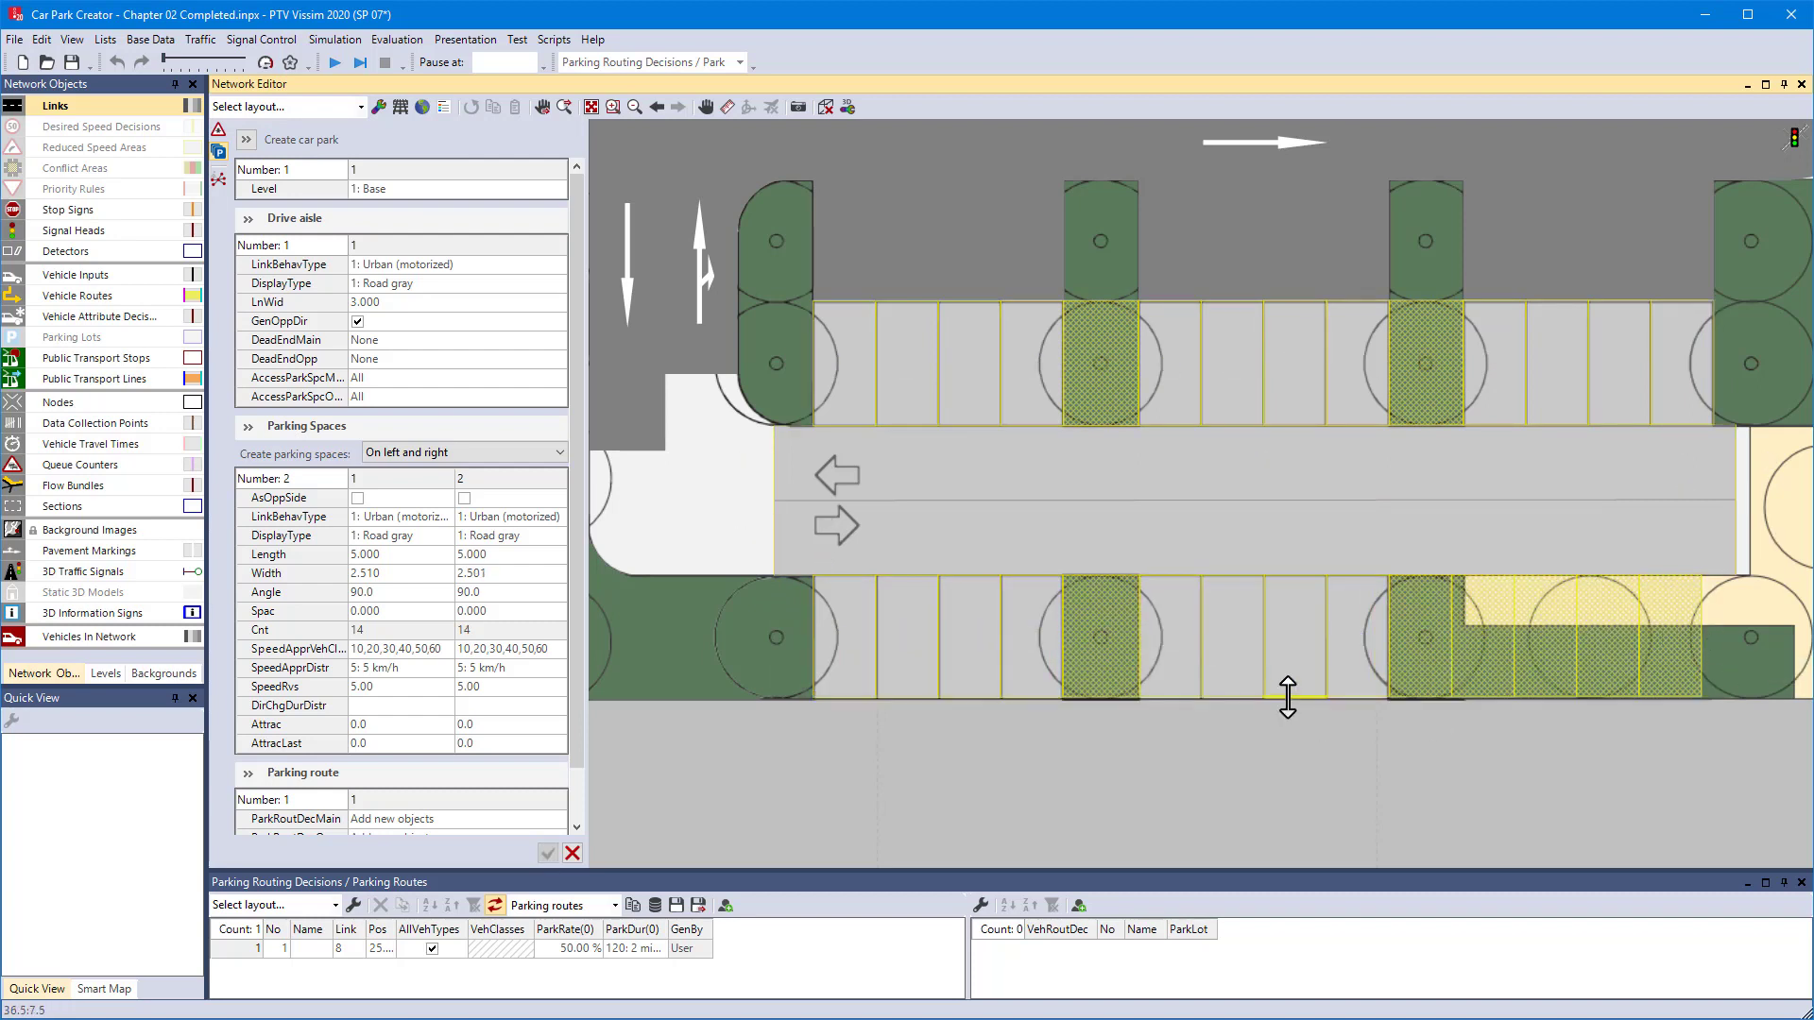
{"action": "left_click_drag", "start_coordinate": [1294, 302], "coordinate": [1299, 307]}
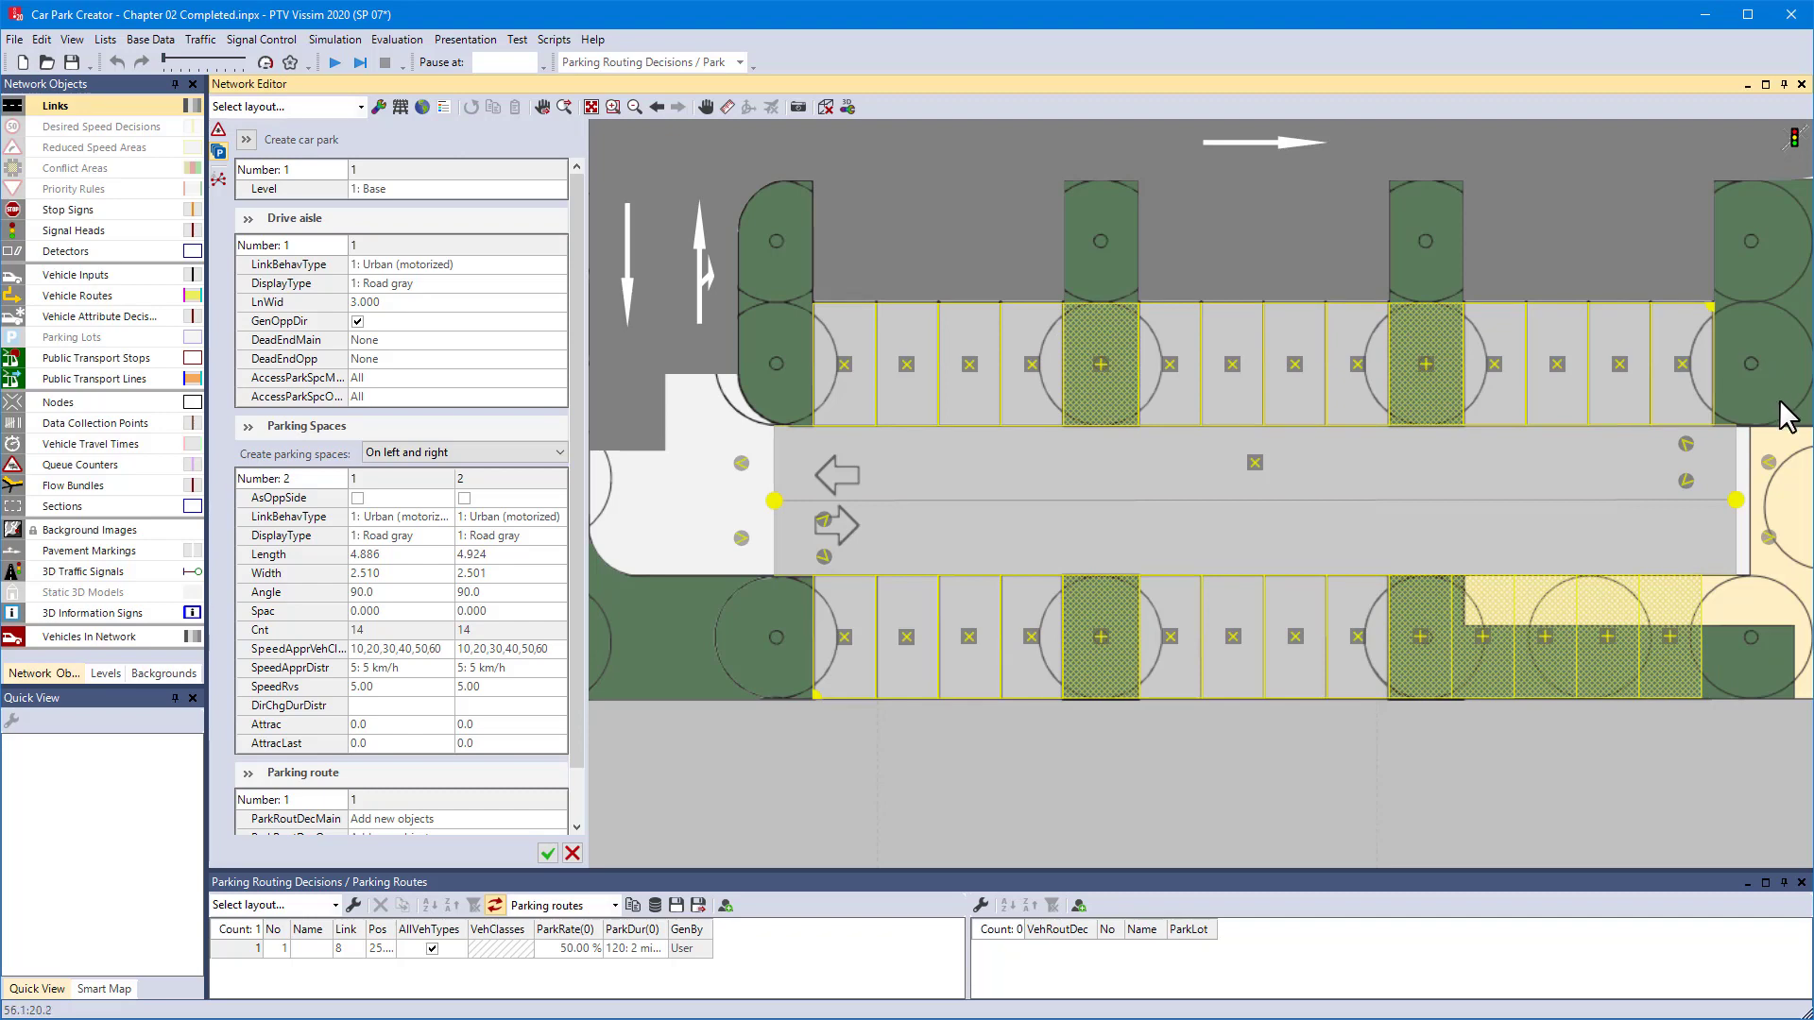
{"action": "left_click", "coordinate": [1772, 459]}
{"action": "left_click_drag", "start_coordinate": [1773, 463], "coordinate": [1769, 540]}
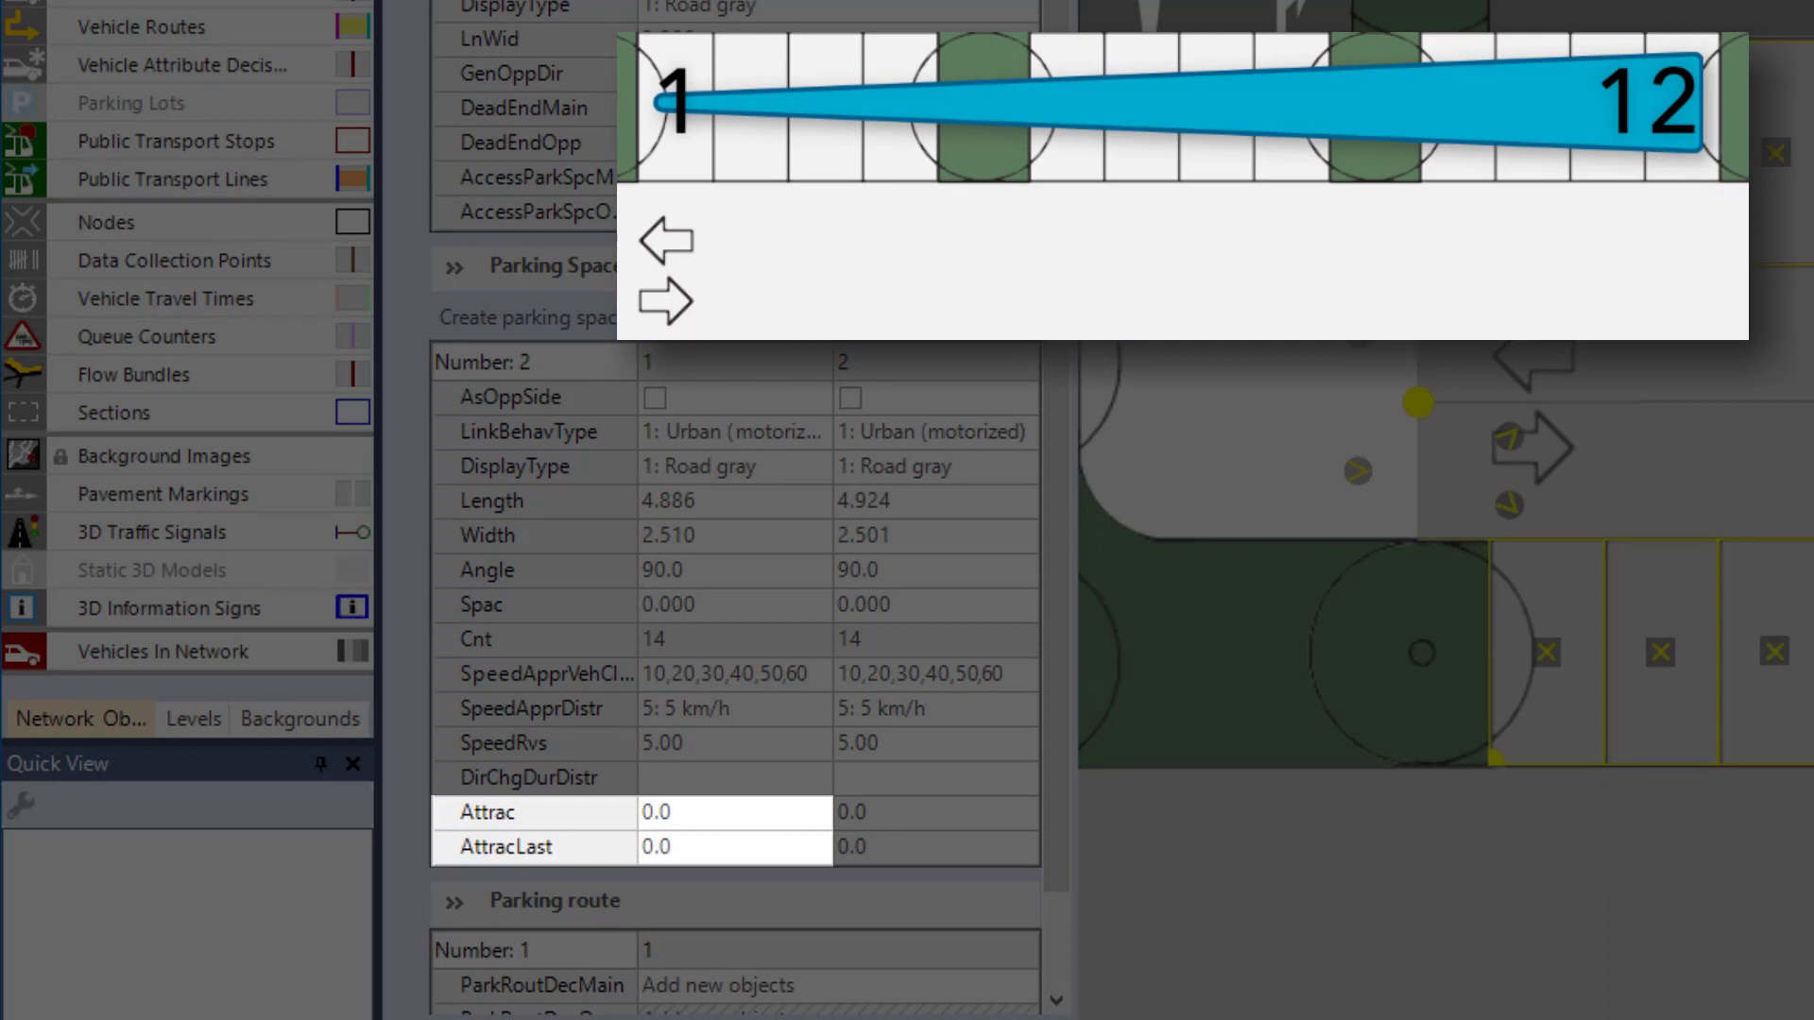
Step: Set the last-space attraction (AttracLast) to 12 for the first row and 8 for the second
{"action": "left_click", "coordinate": [765, 837]}
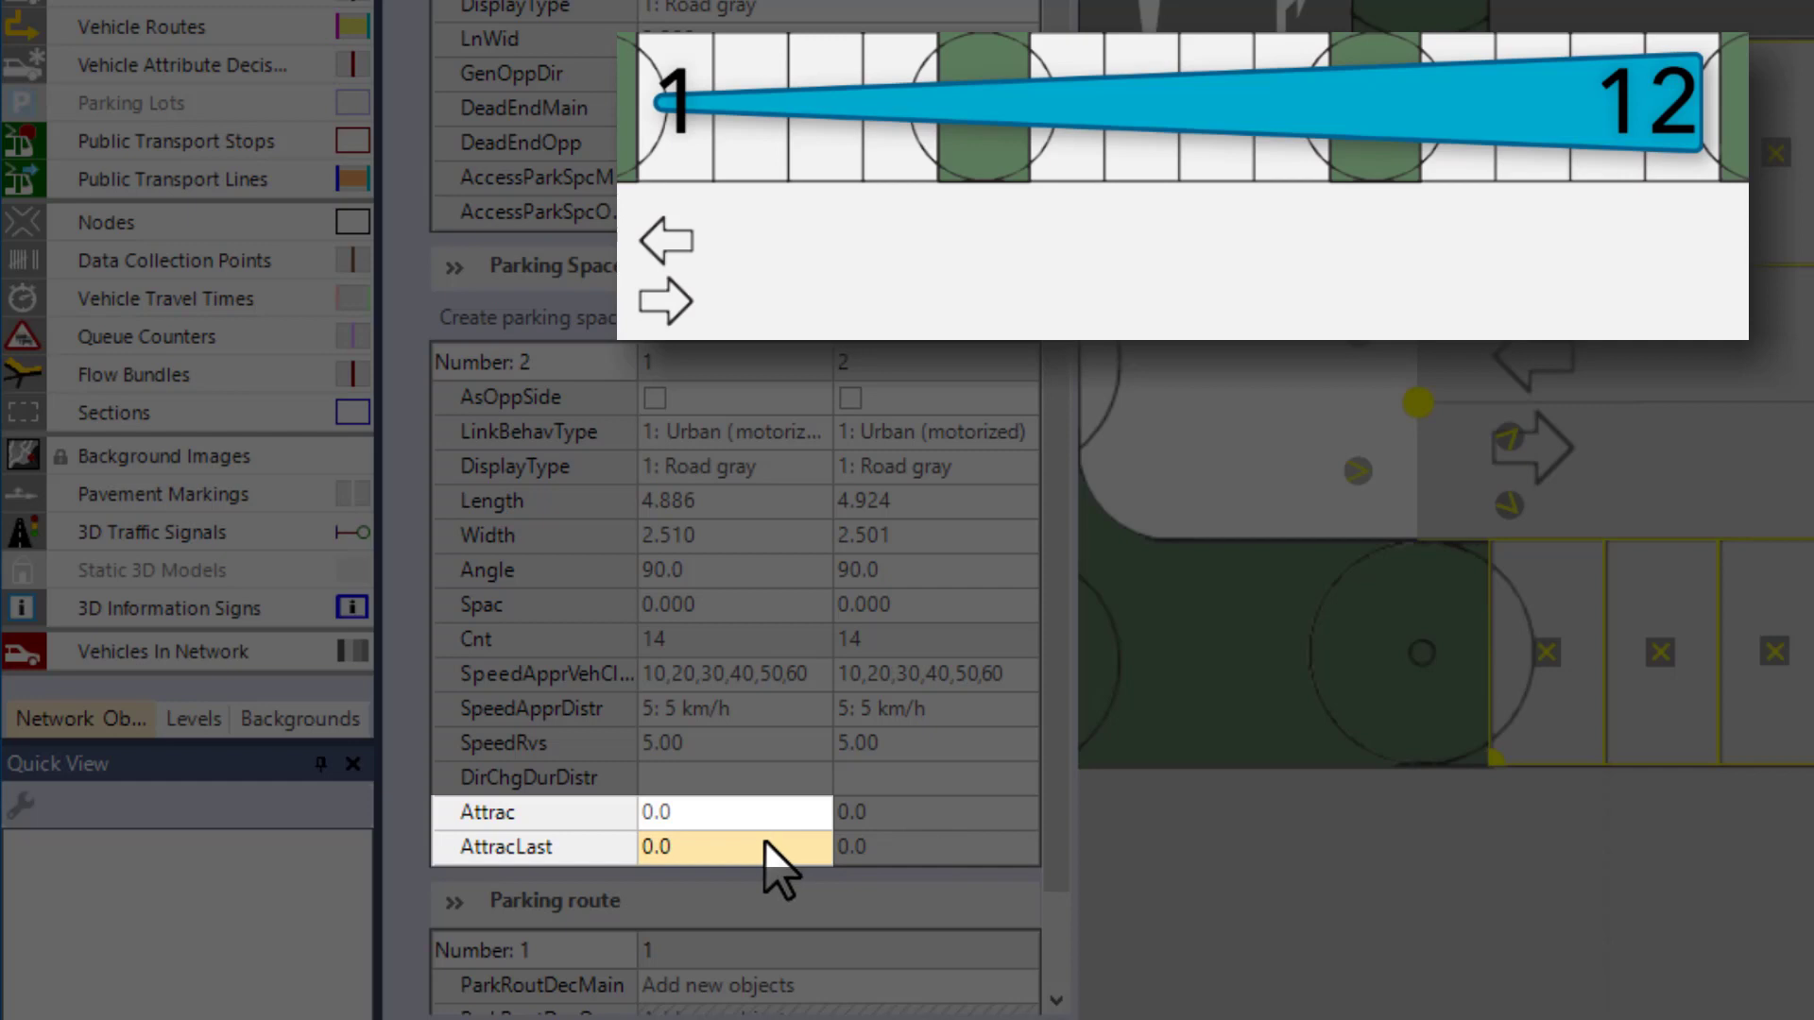
{"action": "type", "text": "12"}
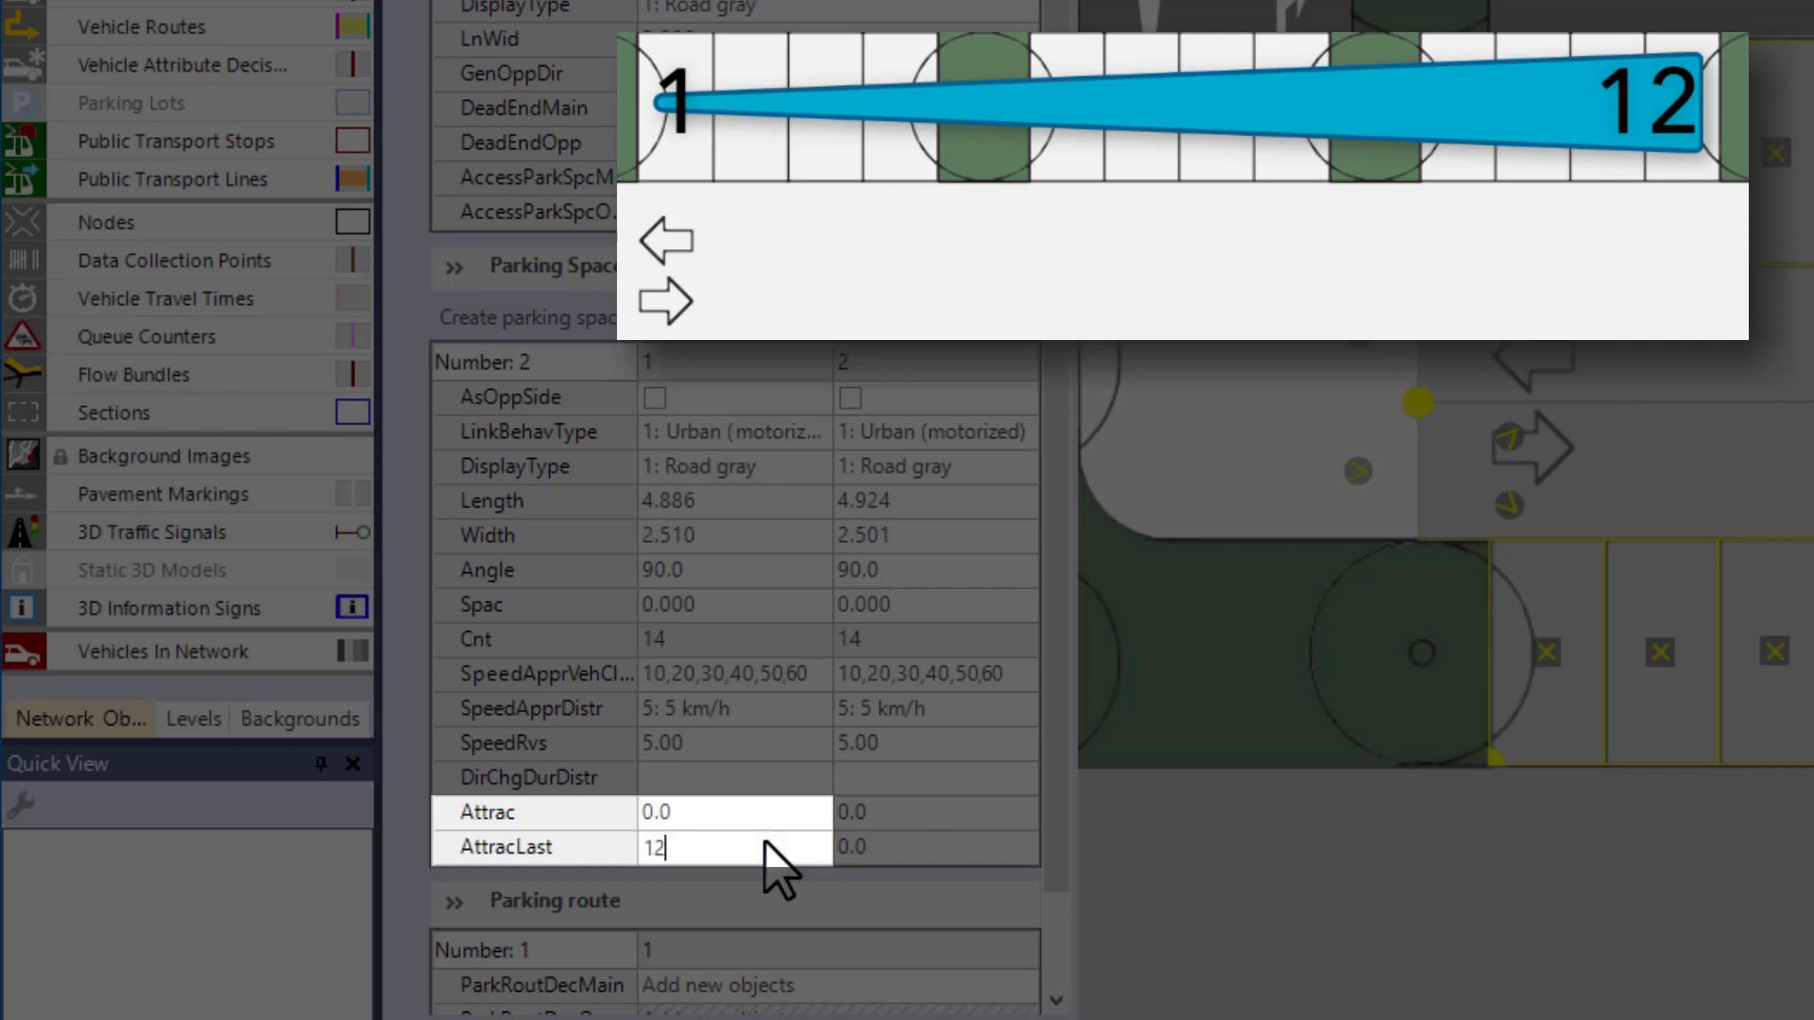
{"action": "key", "text": "Return"}
{"action": "key", "text": "Tab"}
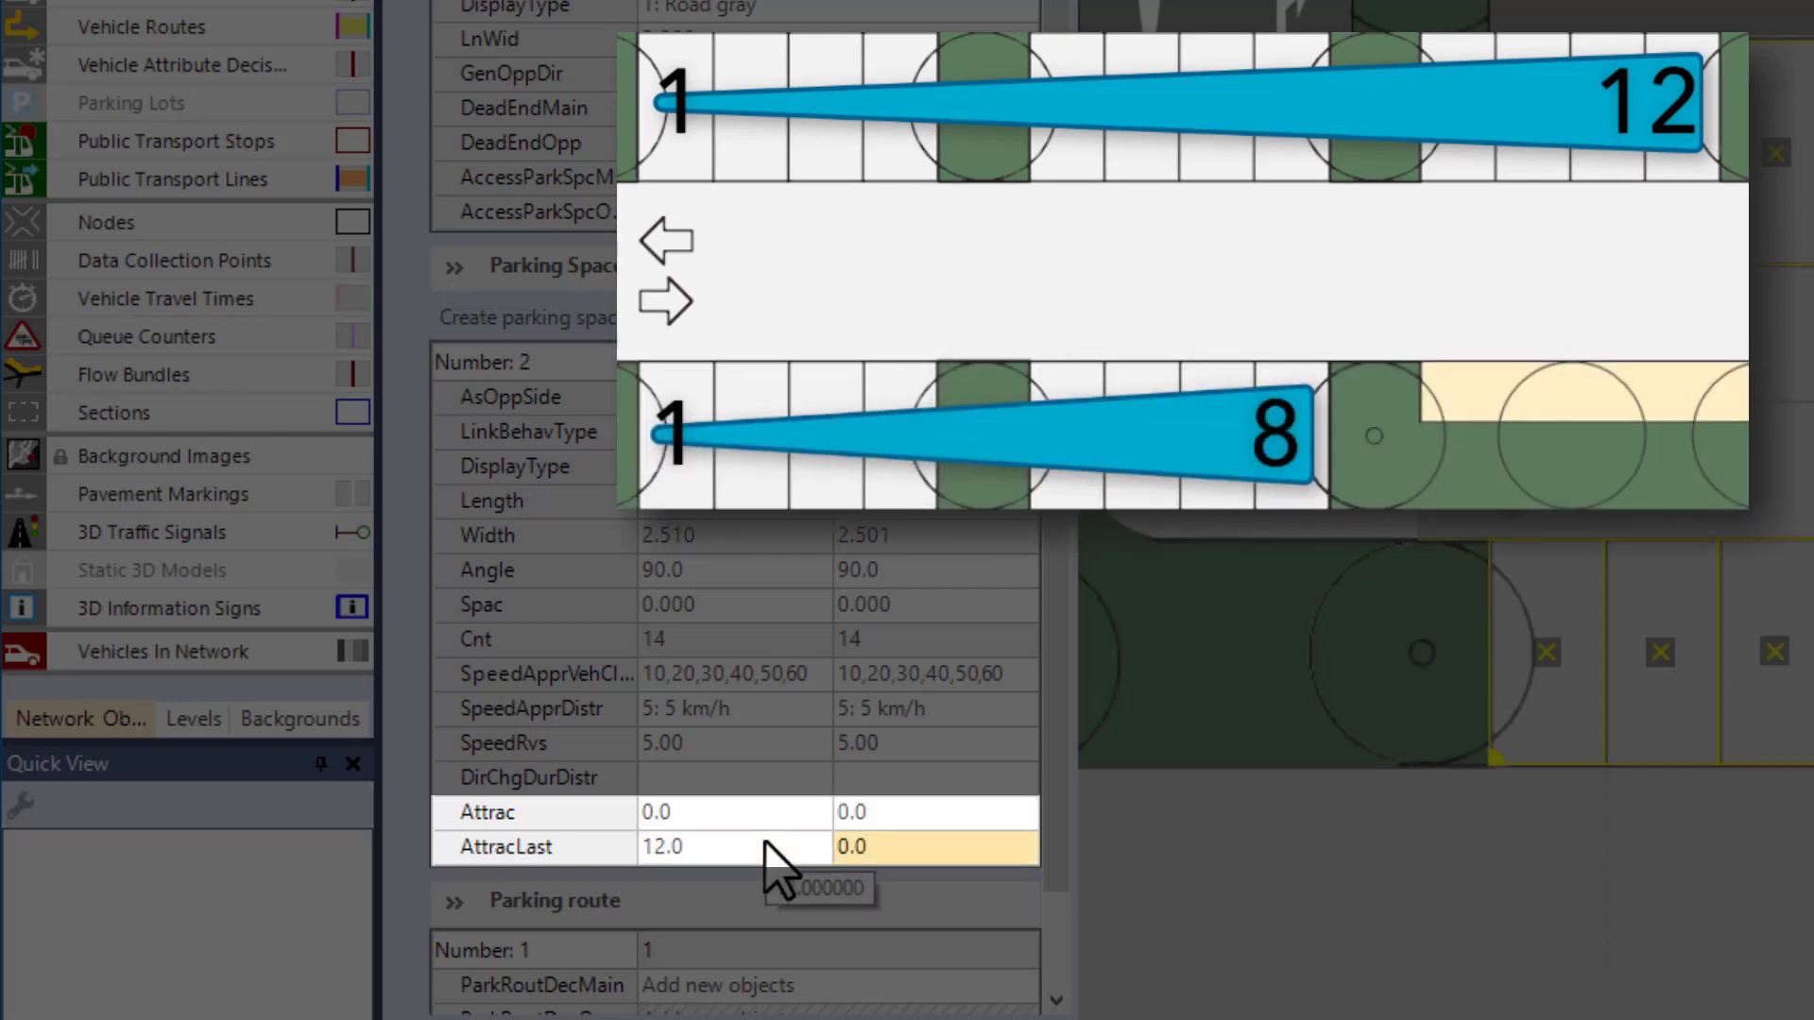
{"action": "type", "text": "8"}
{"action": "key", "text": "Return"}
Step: Set the first-space attraction (Attrac) to 1 for both rows
{"action": "left_click", "coordinate": [770, 814]}
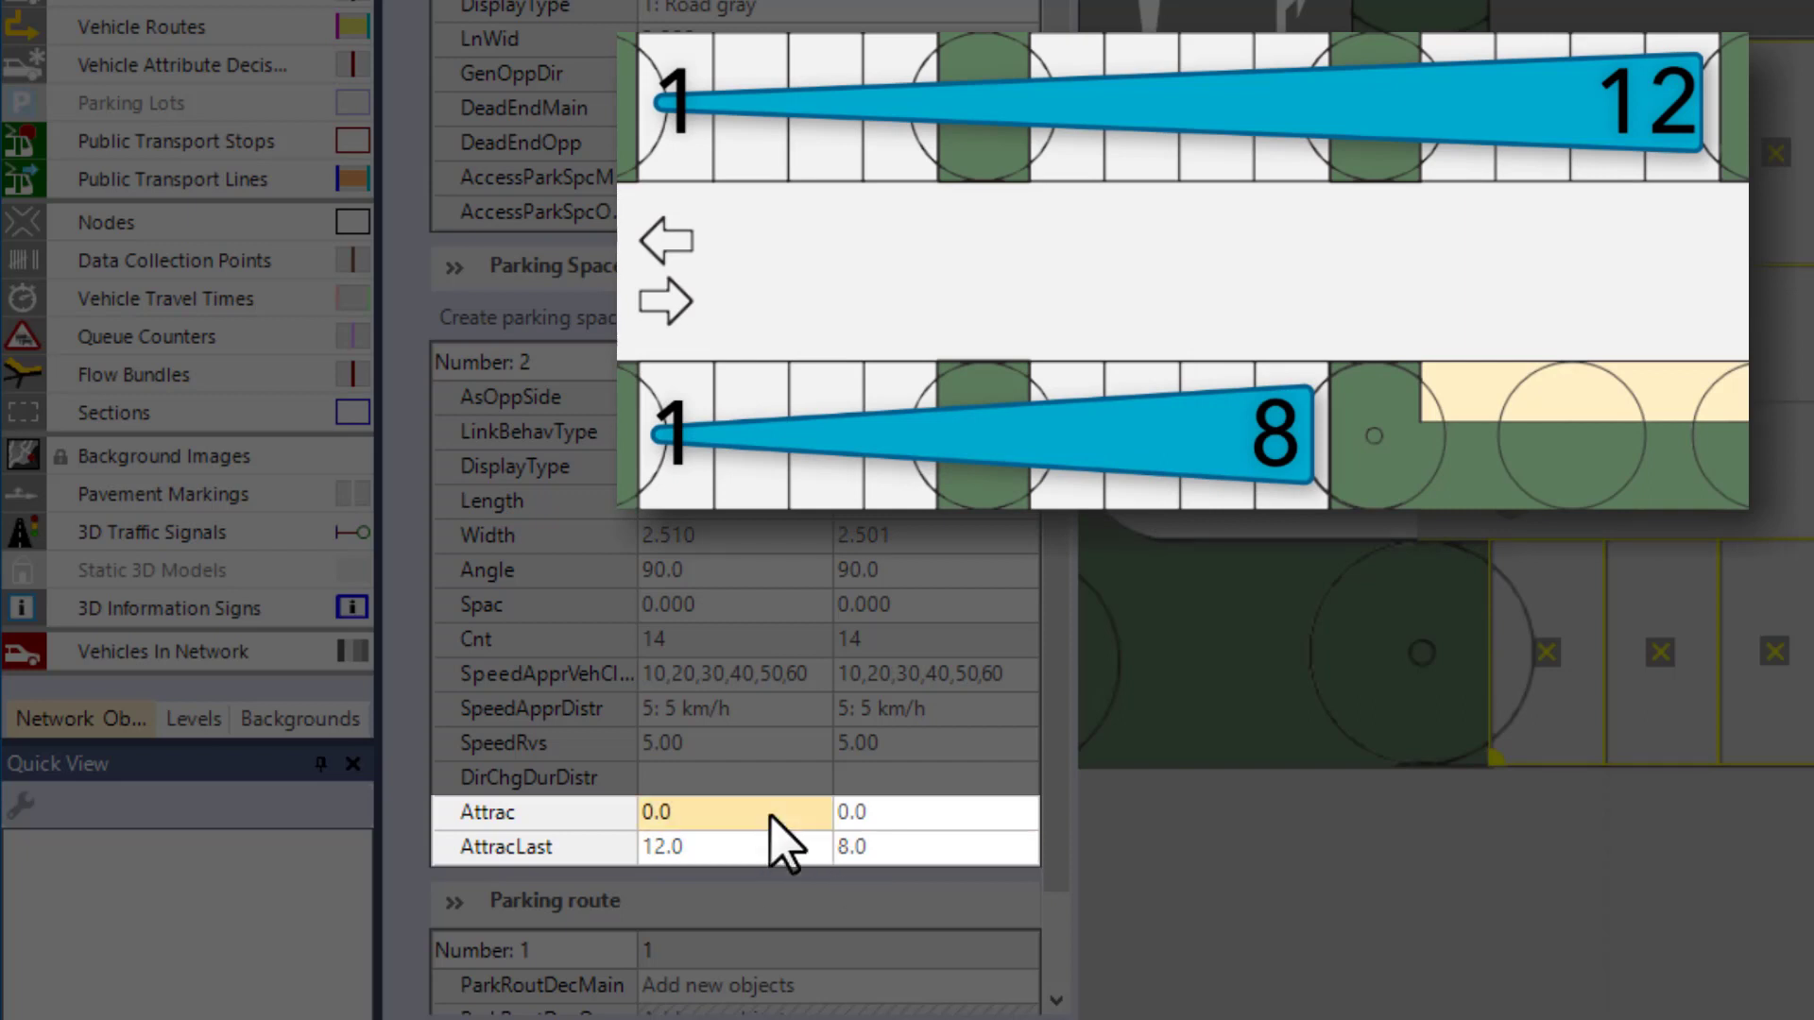
{"action": "type", "text": "1"}
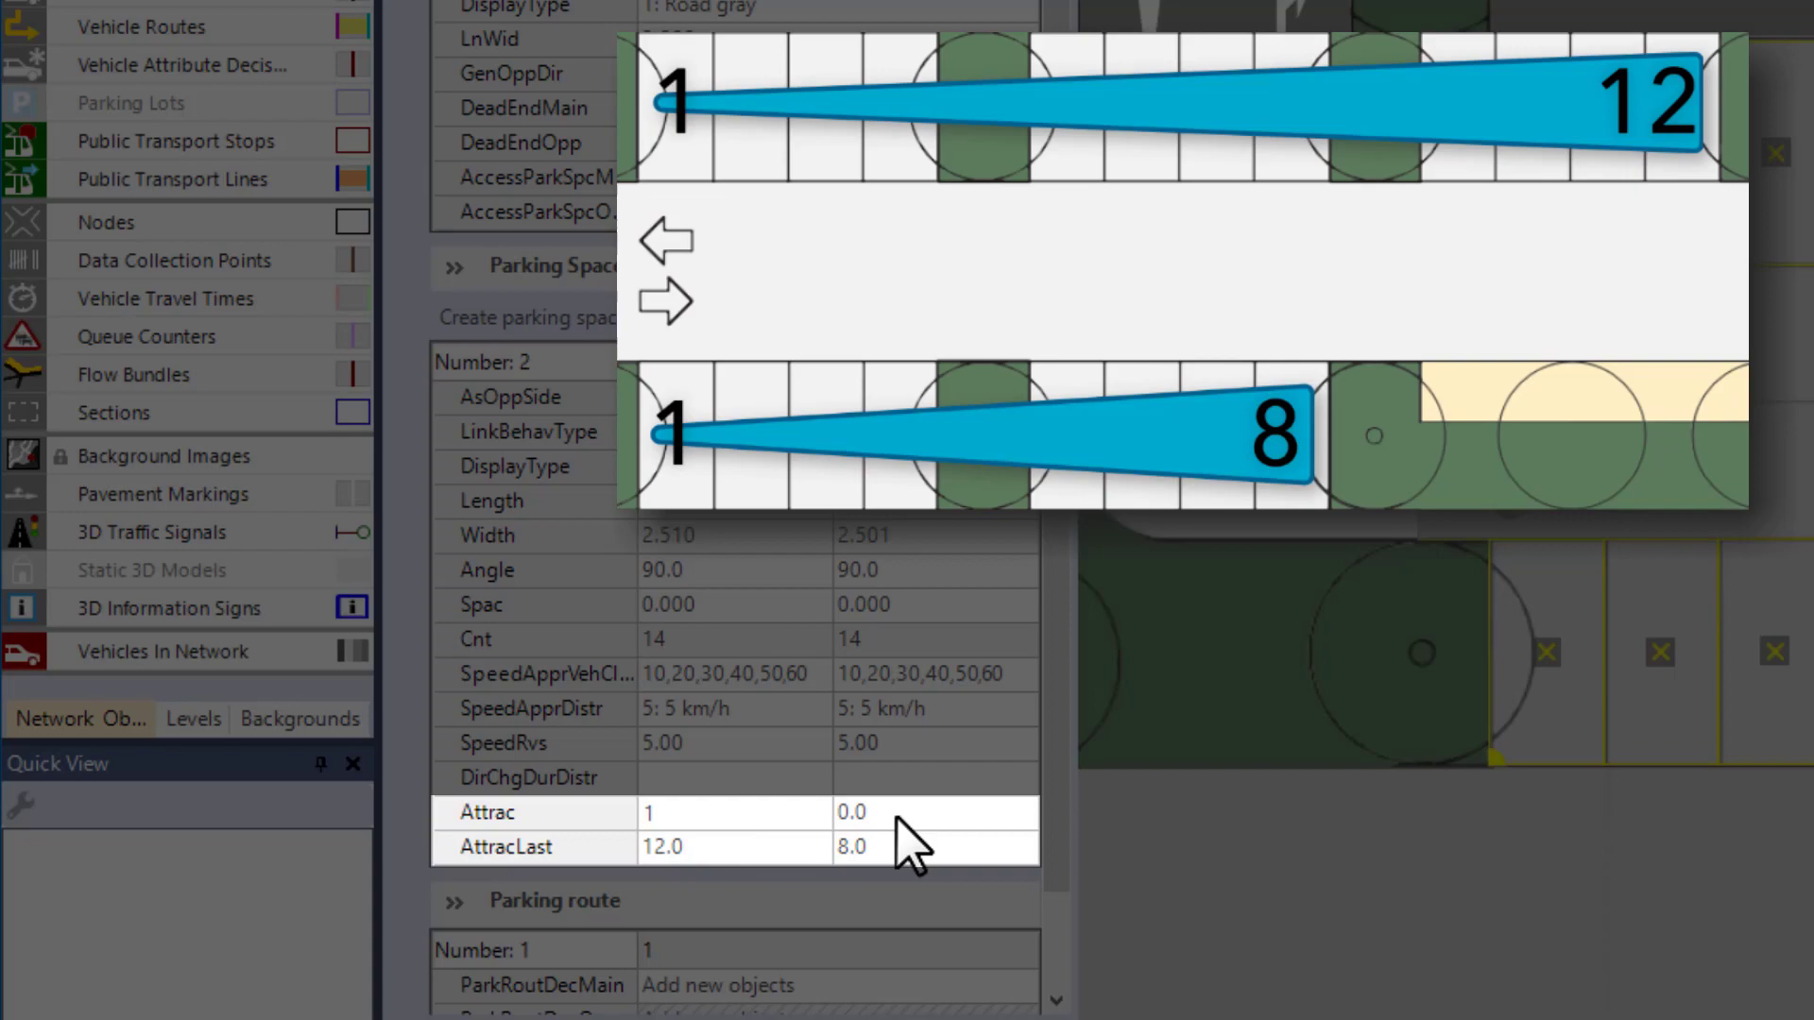
{"action": "left_click", "coordinate": [896, 815]}
{"action": "type", "text": "1"}
{"action": "left_click", "coordinate": [769, 818]}
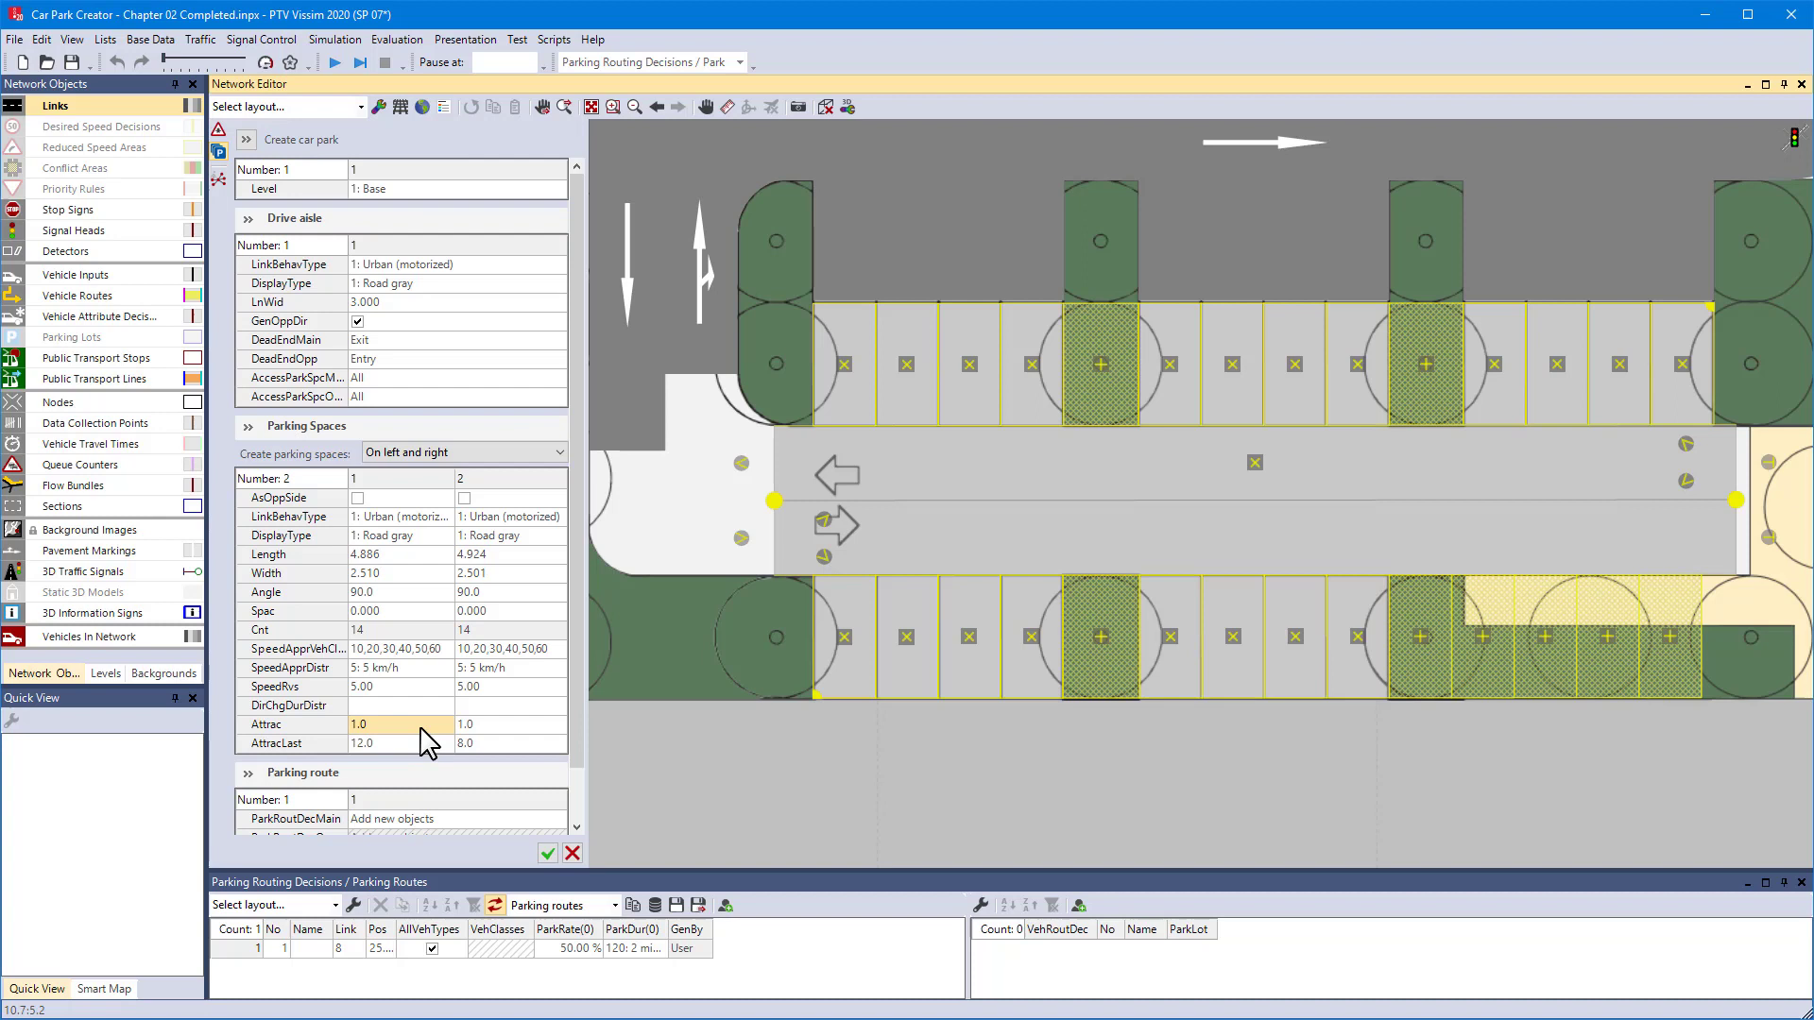
Step: Assign parking routing decision 1 to the aisle, create the car park and ignore the warnings
{"action": "left_click", "coordinate": [575, 805]}
{"action": "left_click", "coordinate": [558, 761]}
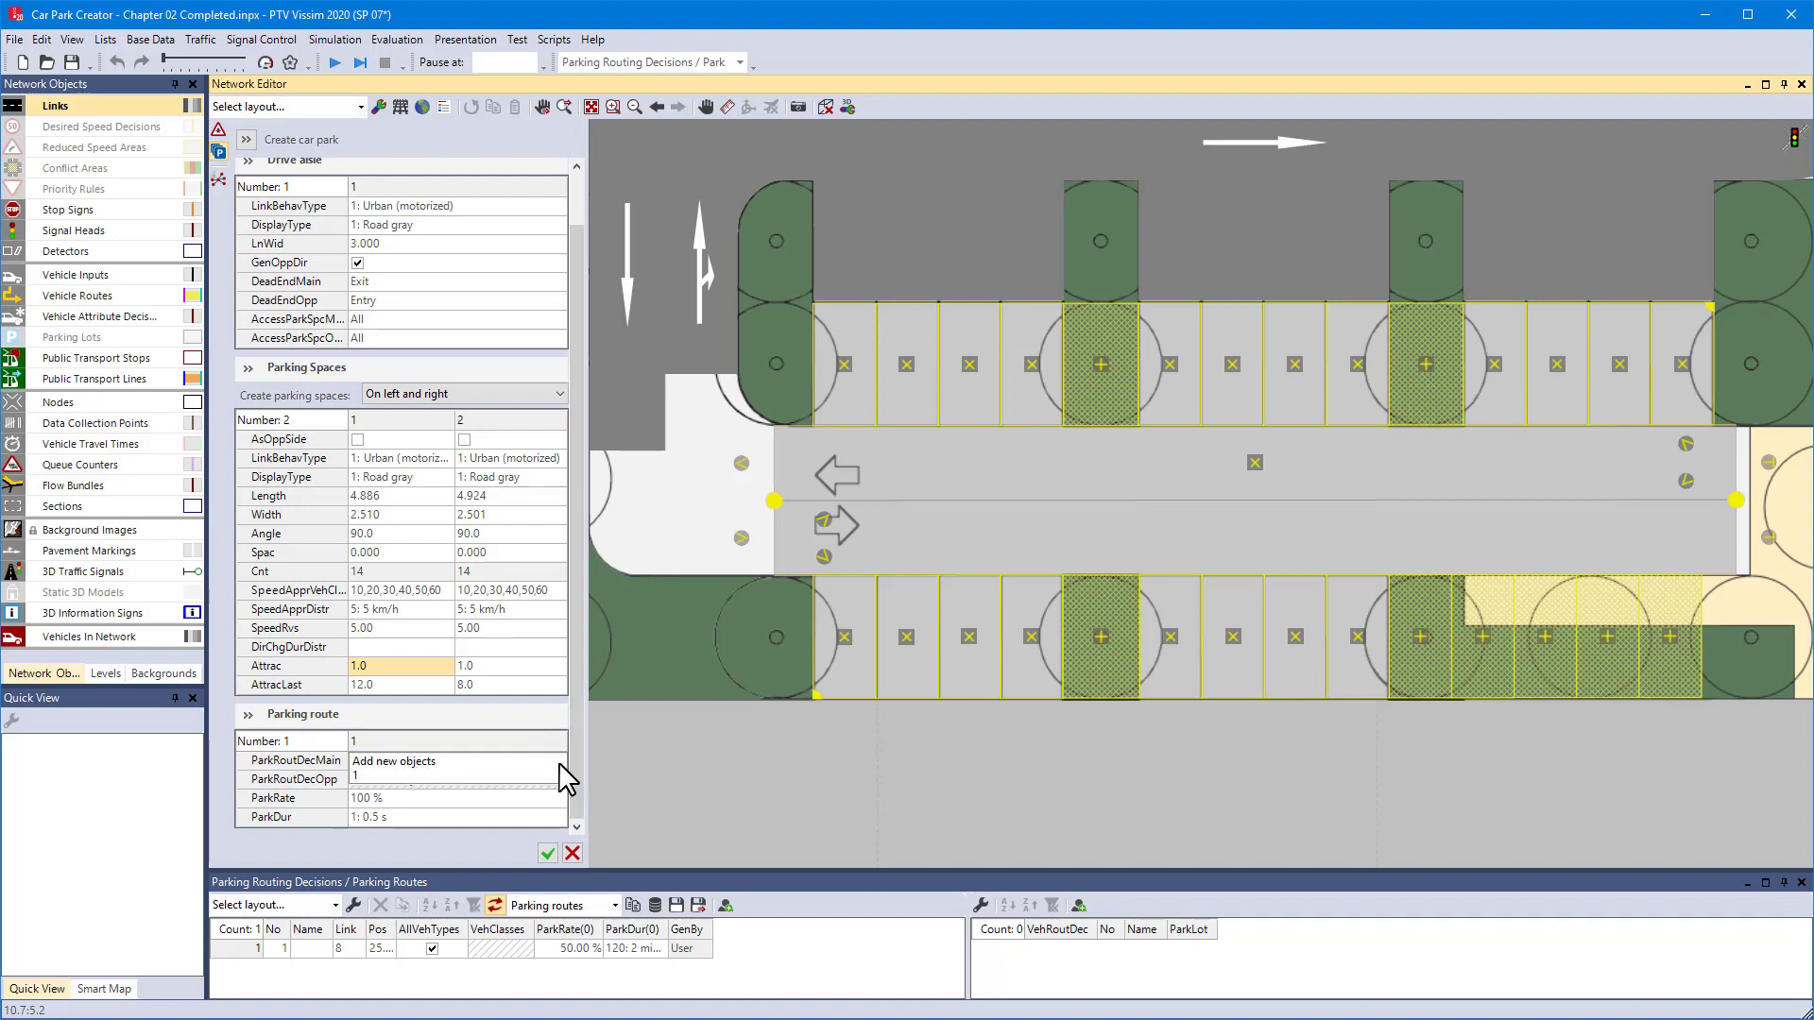
{"action": "left_click", "coordinate": [465, 776]}
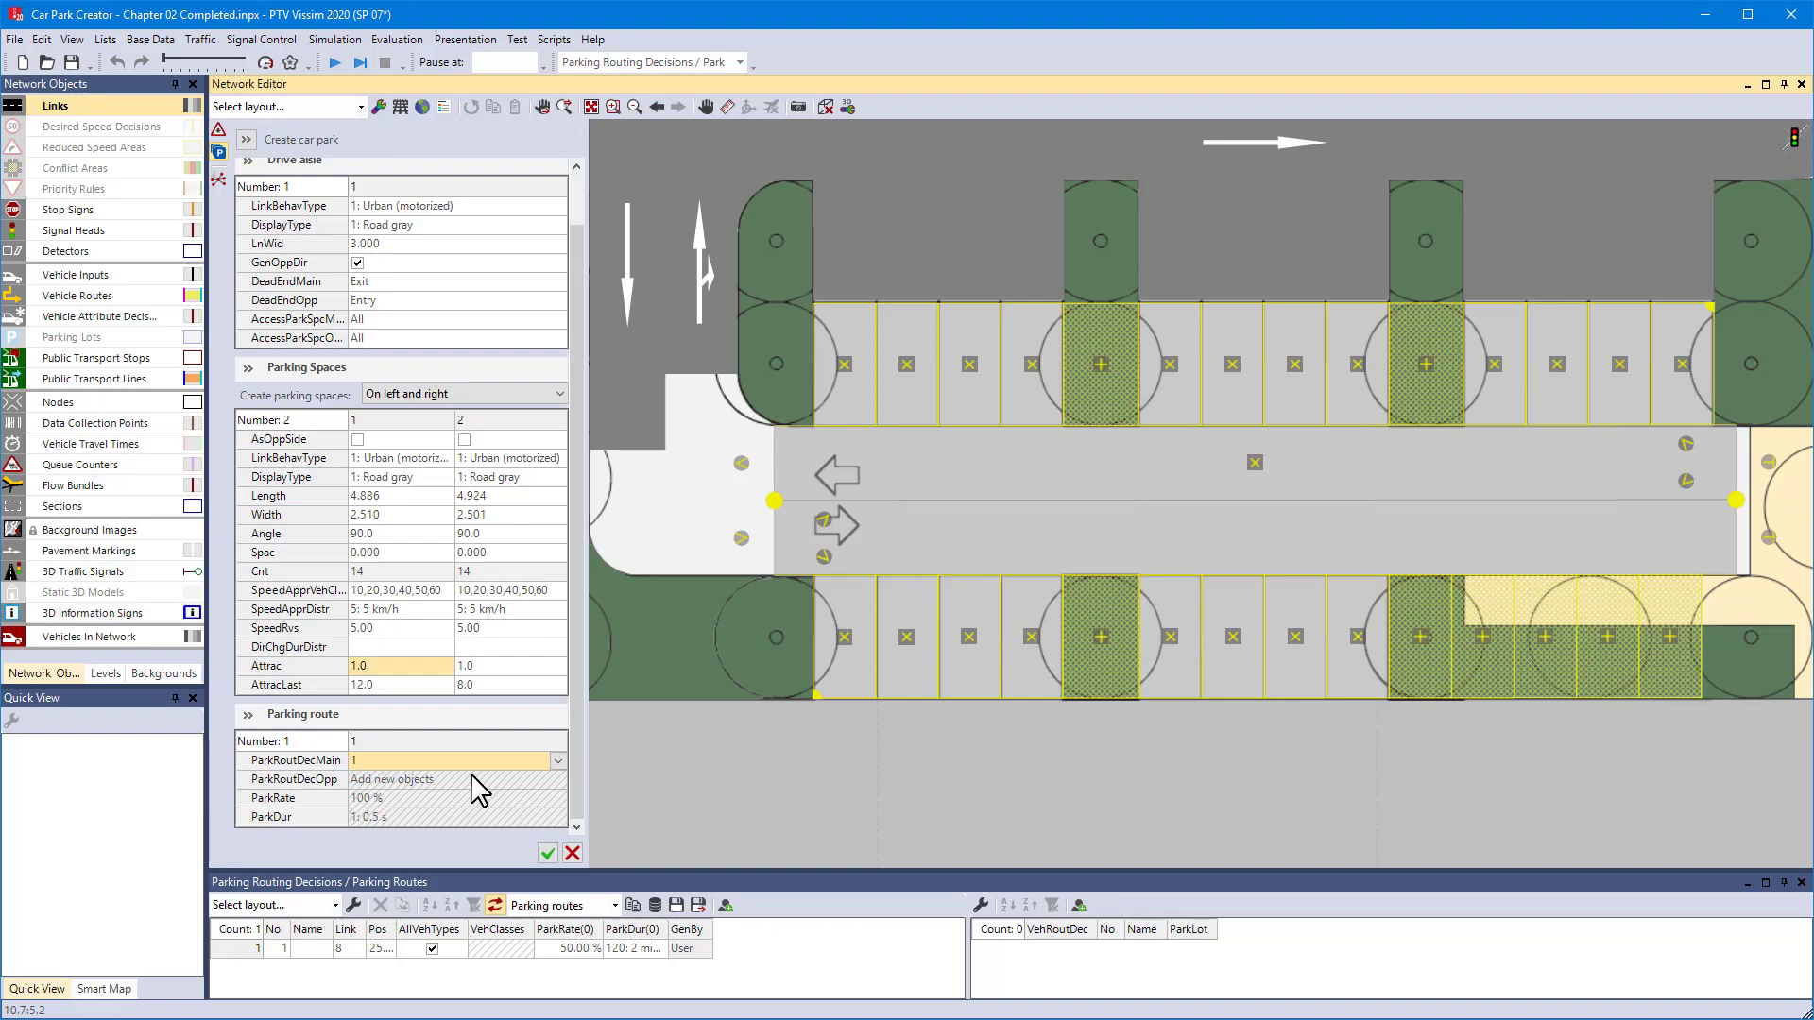
{"action": "left_click", "coordinate": [547, 853]}
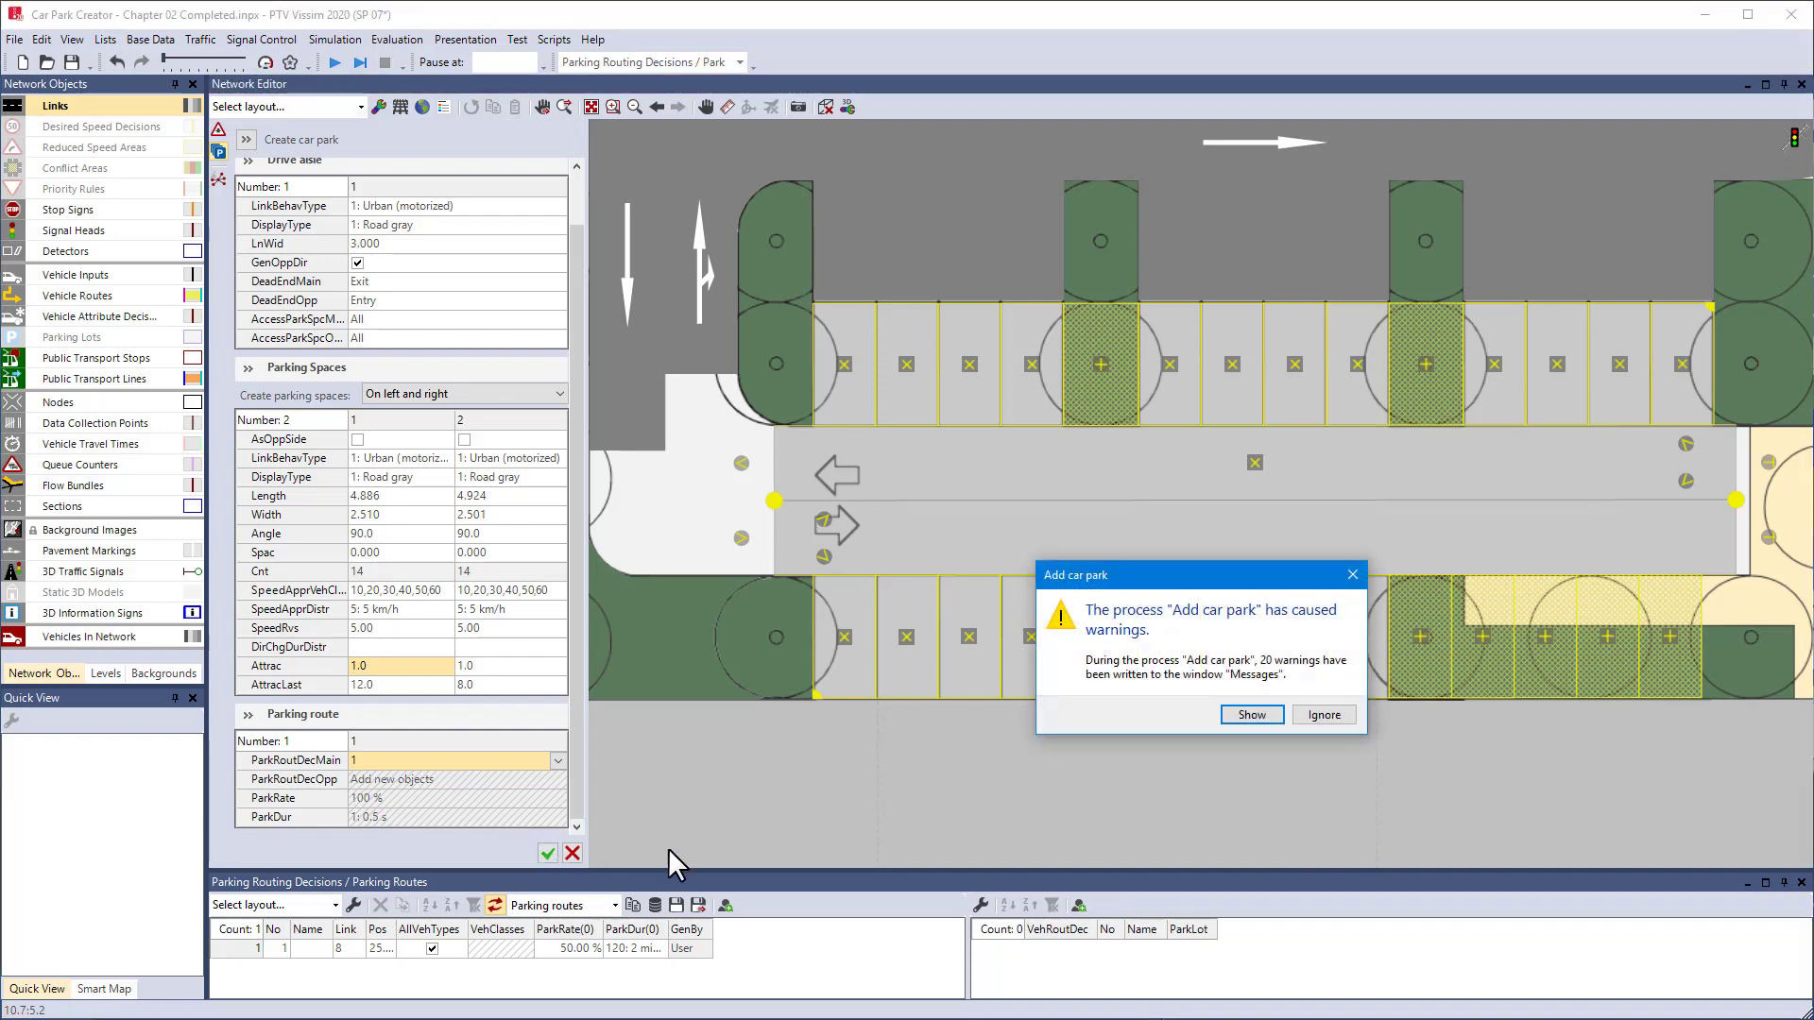
{"action": "left_click", "coordinate": [1317, 713]}
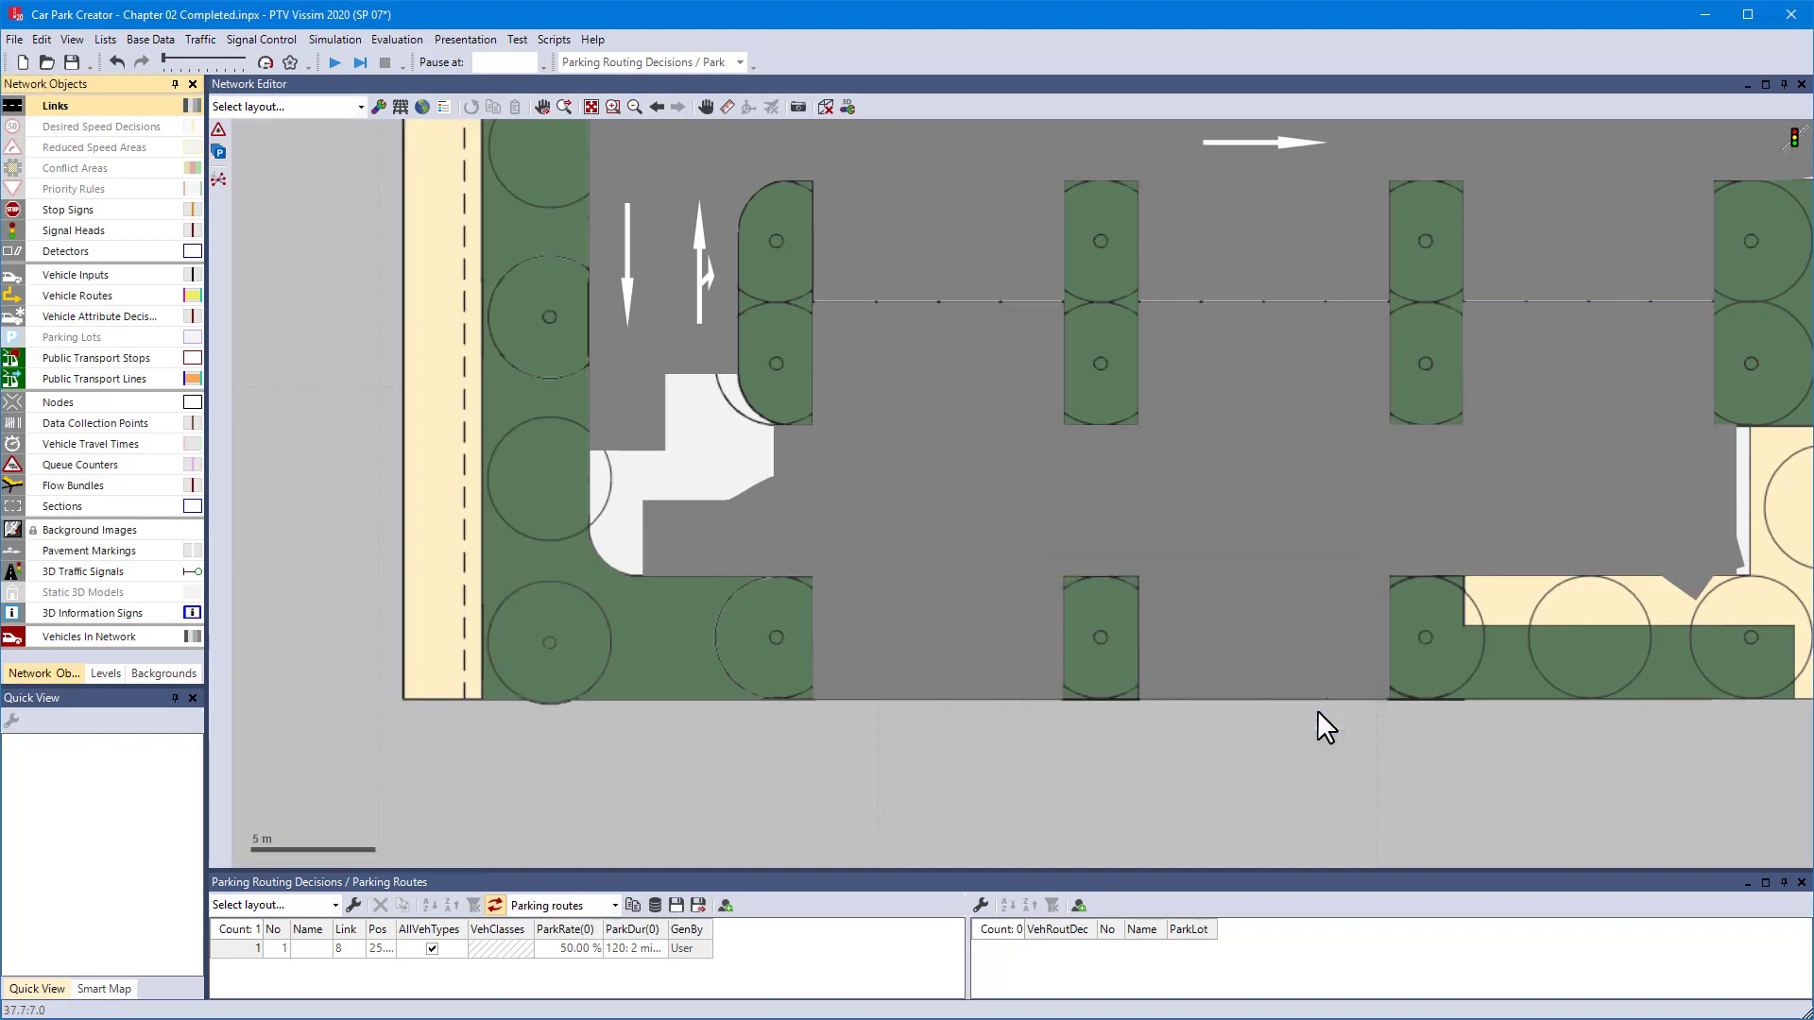
Step: In wireframe view, add connectors from link 35 to link 9 and link 7 to link 34
{"action": "left_click", "coordinate": [402, 107]}
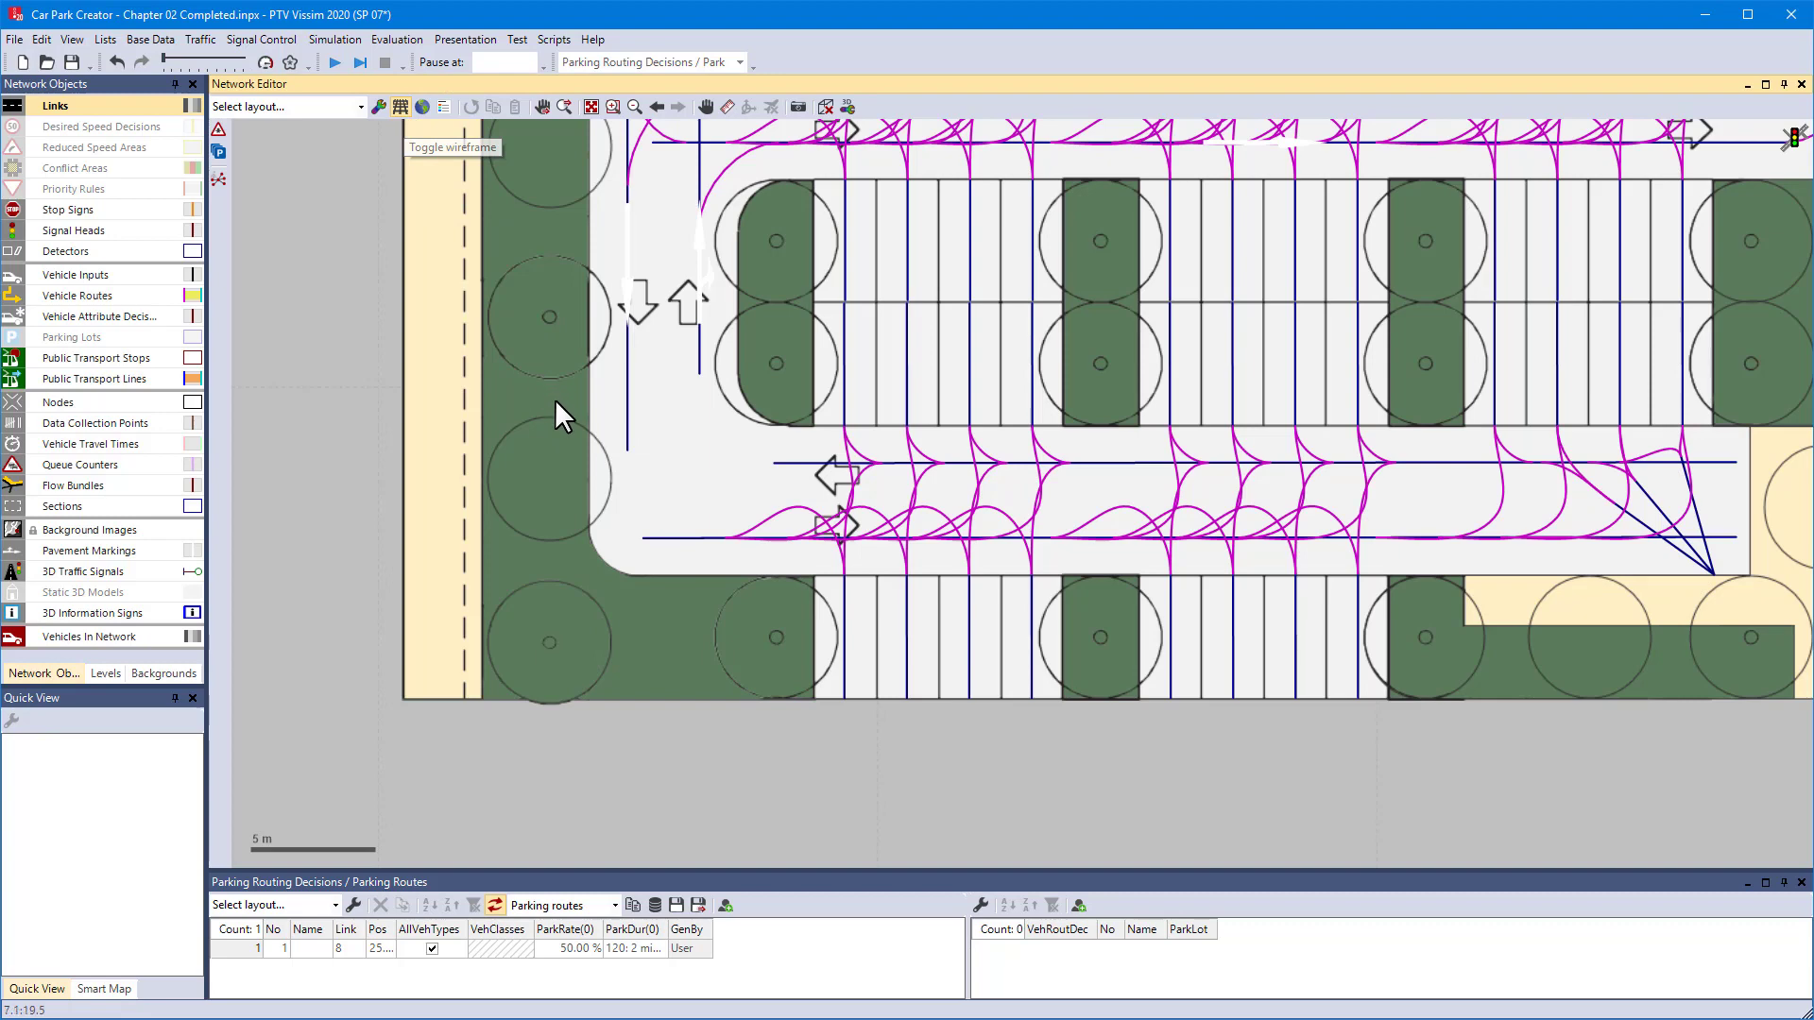
{"action": "scroll", "coordinate": [560, 410], "scroll_direction": "up", "scroll_amount": 4}
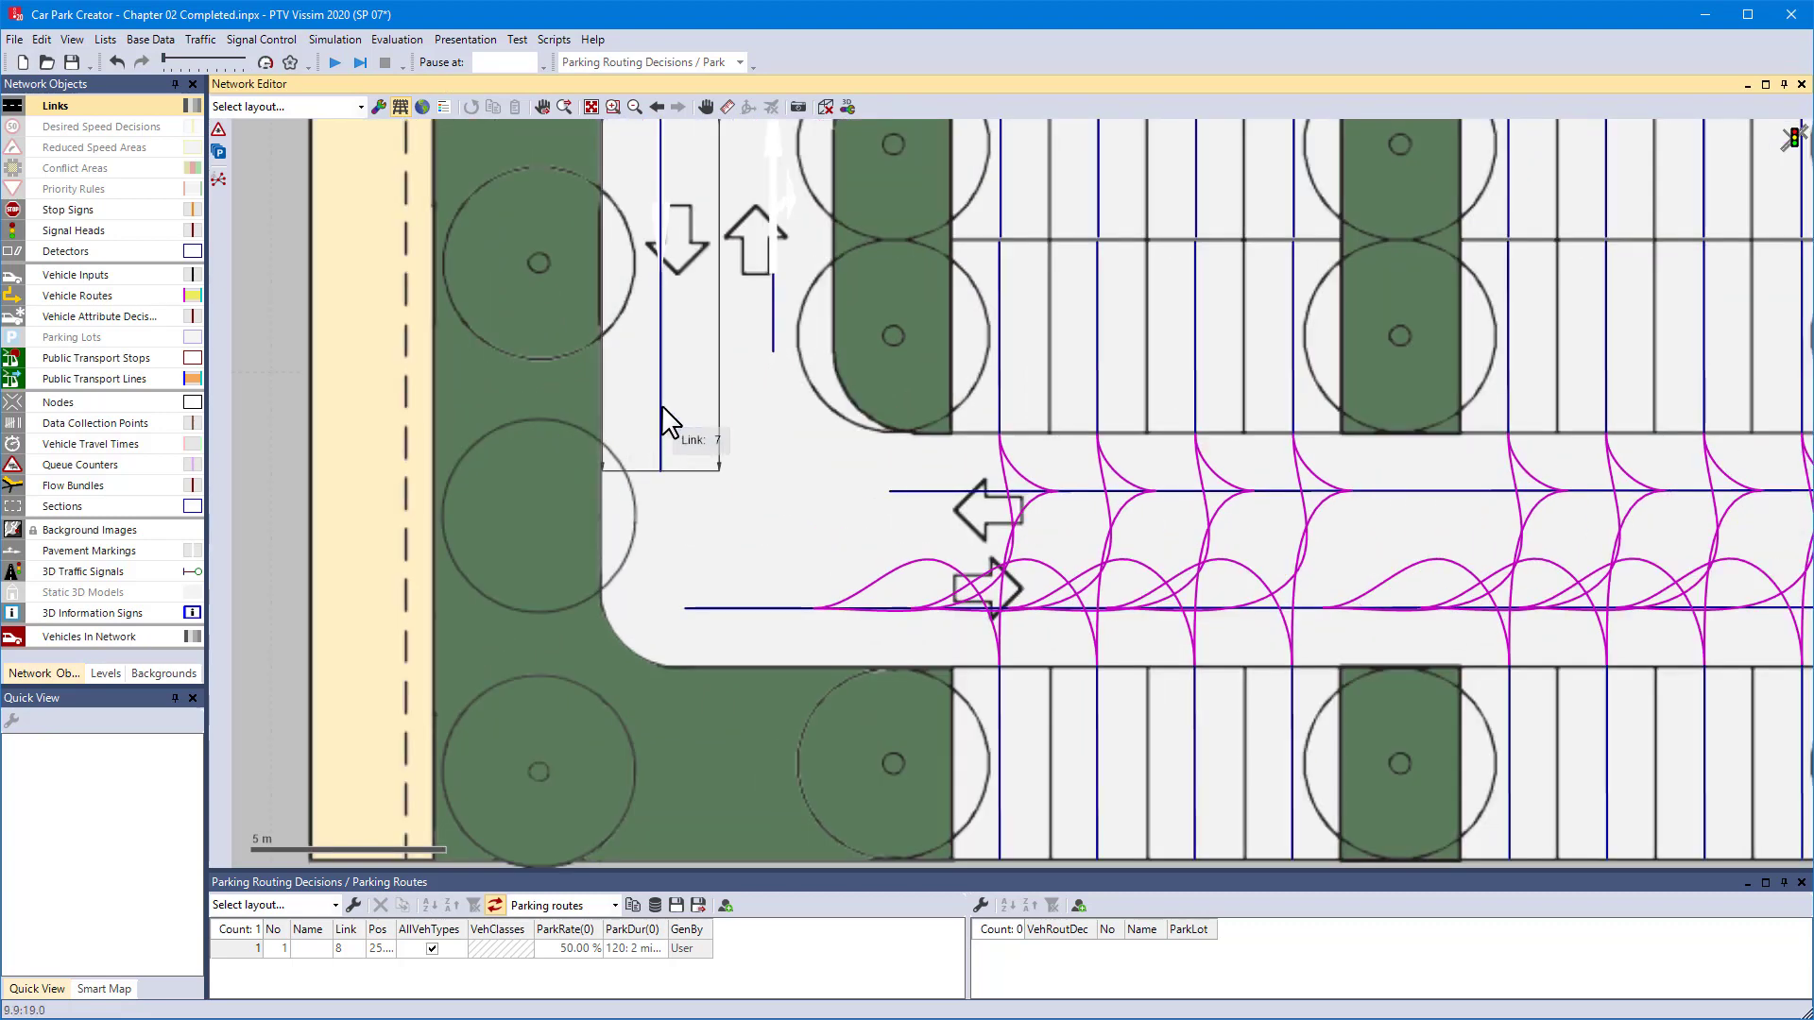
{"action": "left_click_drag", "start_coordinate": [890, 489], "coordinate": [773, 348]}
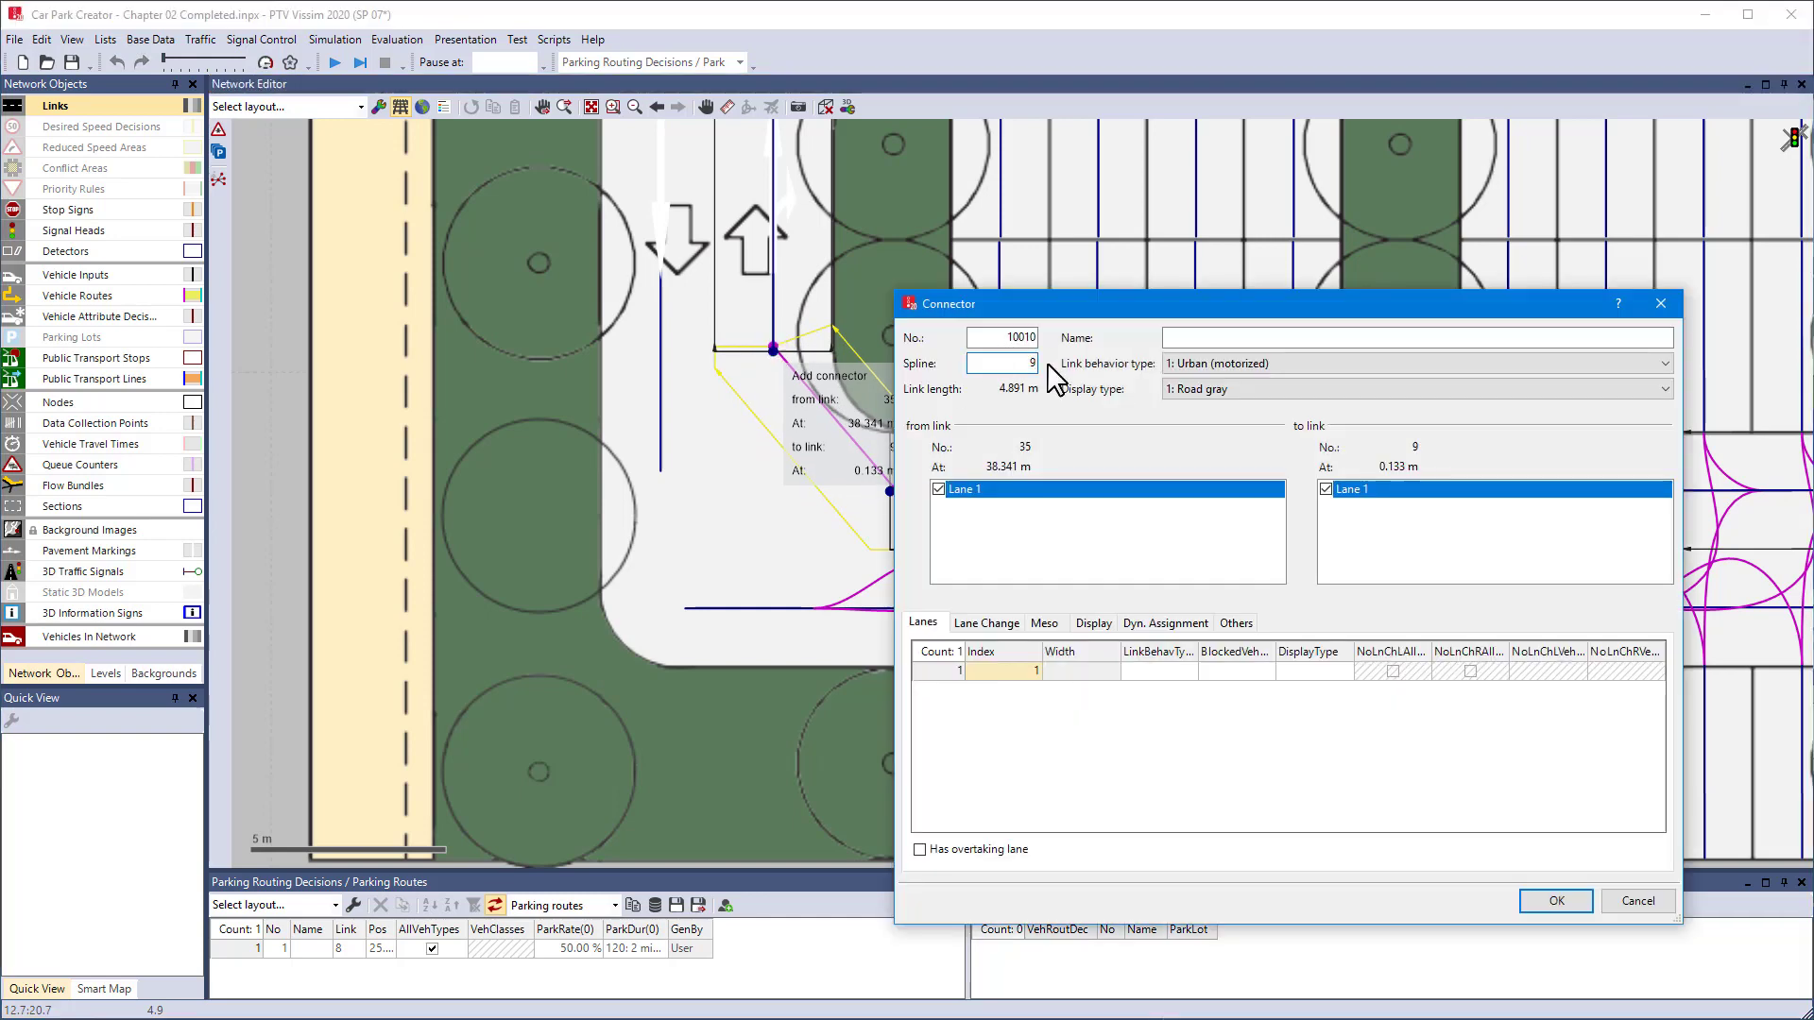
{"action": "key", "text": "Return"}
{"action": "left_click_drag", "start_coordinate": [661, 470], "coordinate": [778, 611]}
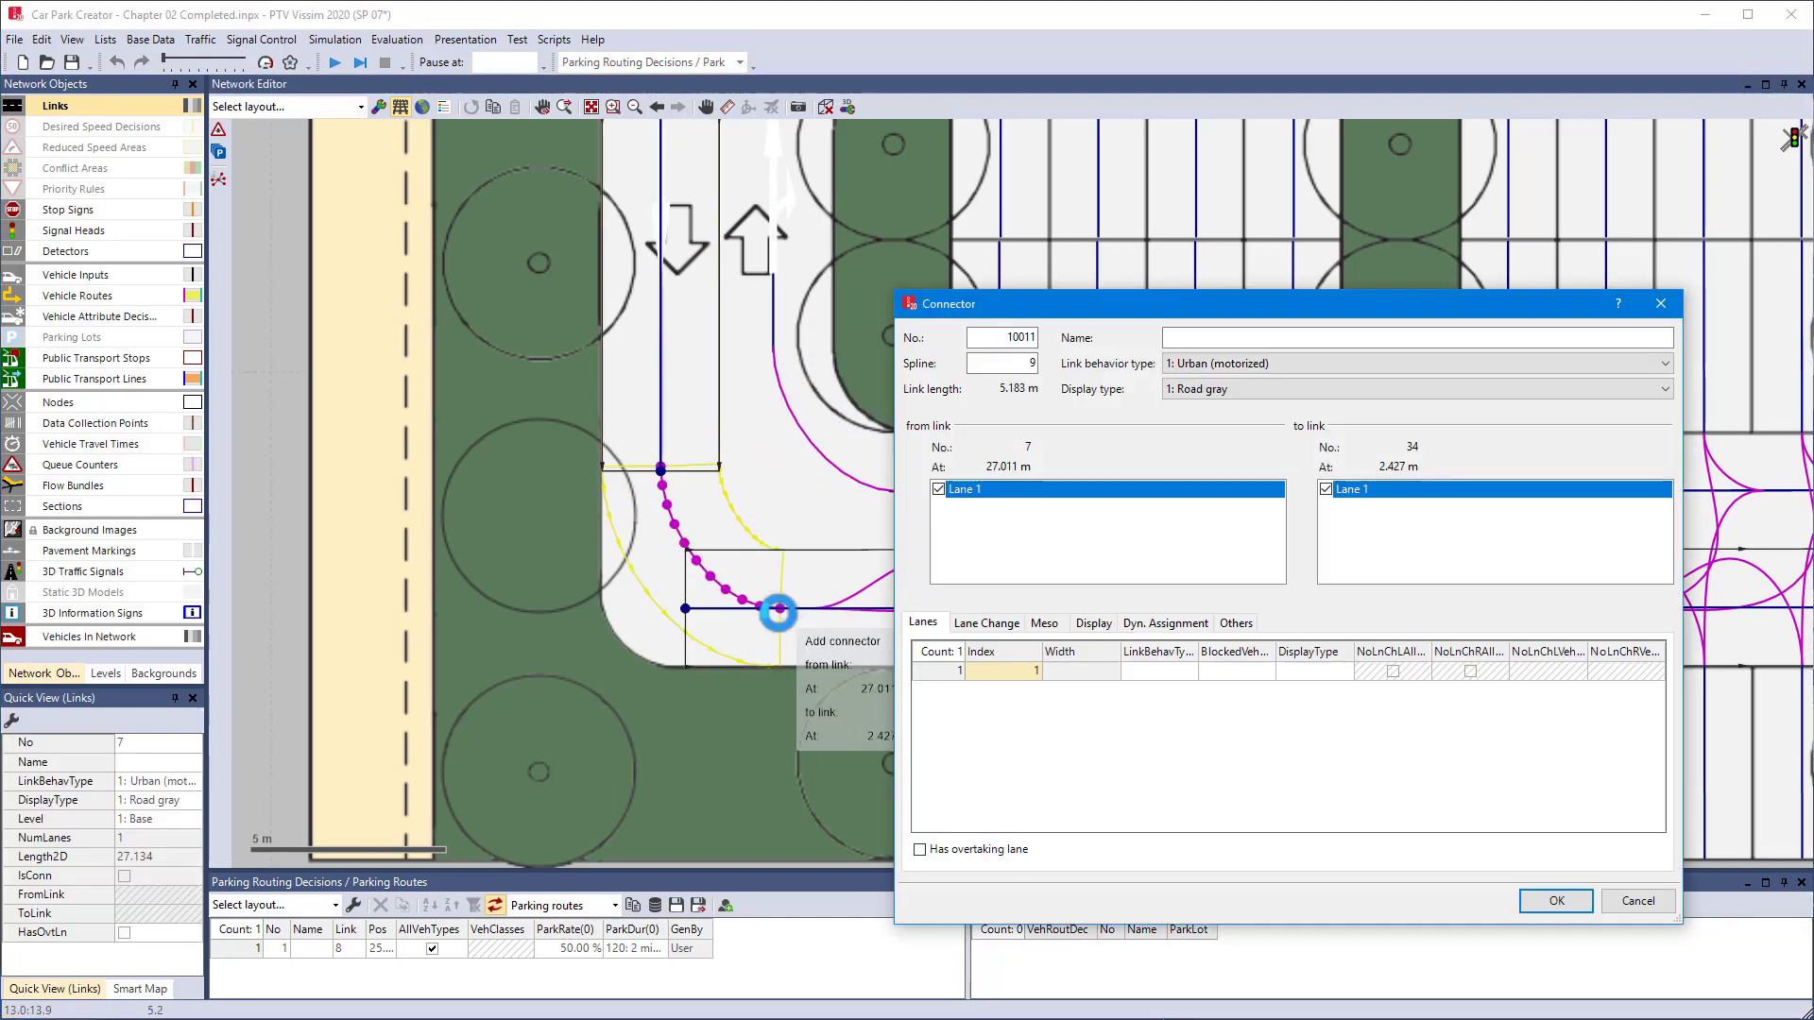
{"action": "key", "text": "Return"}
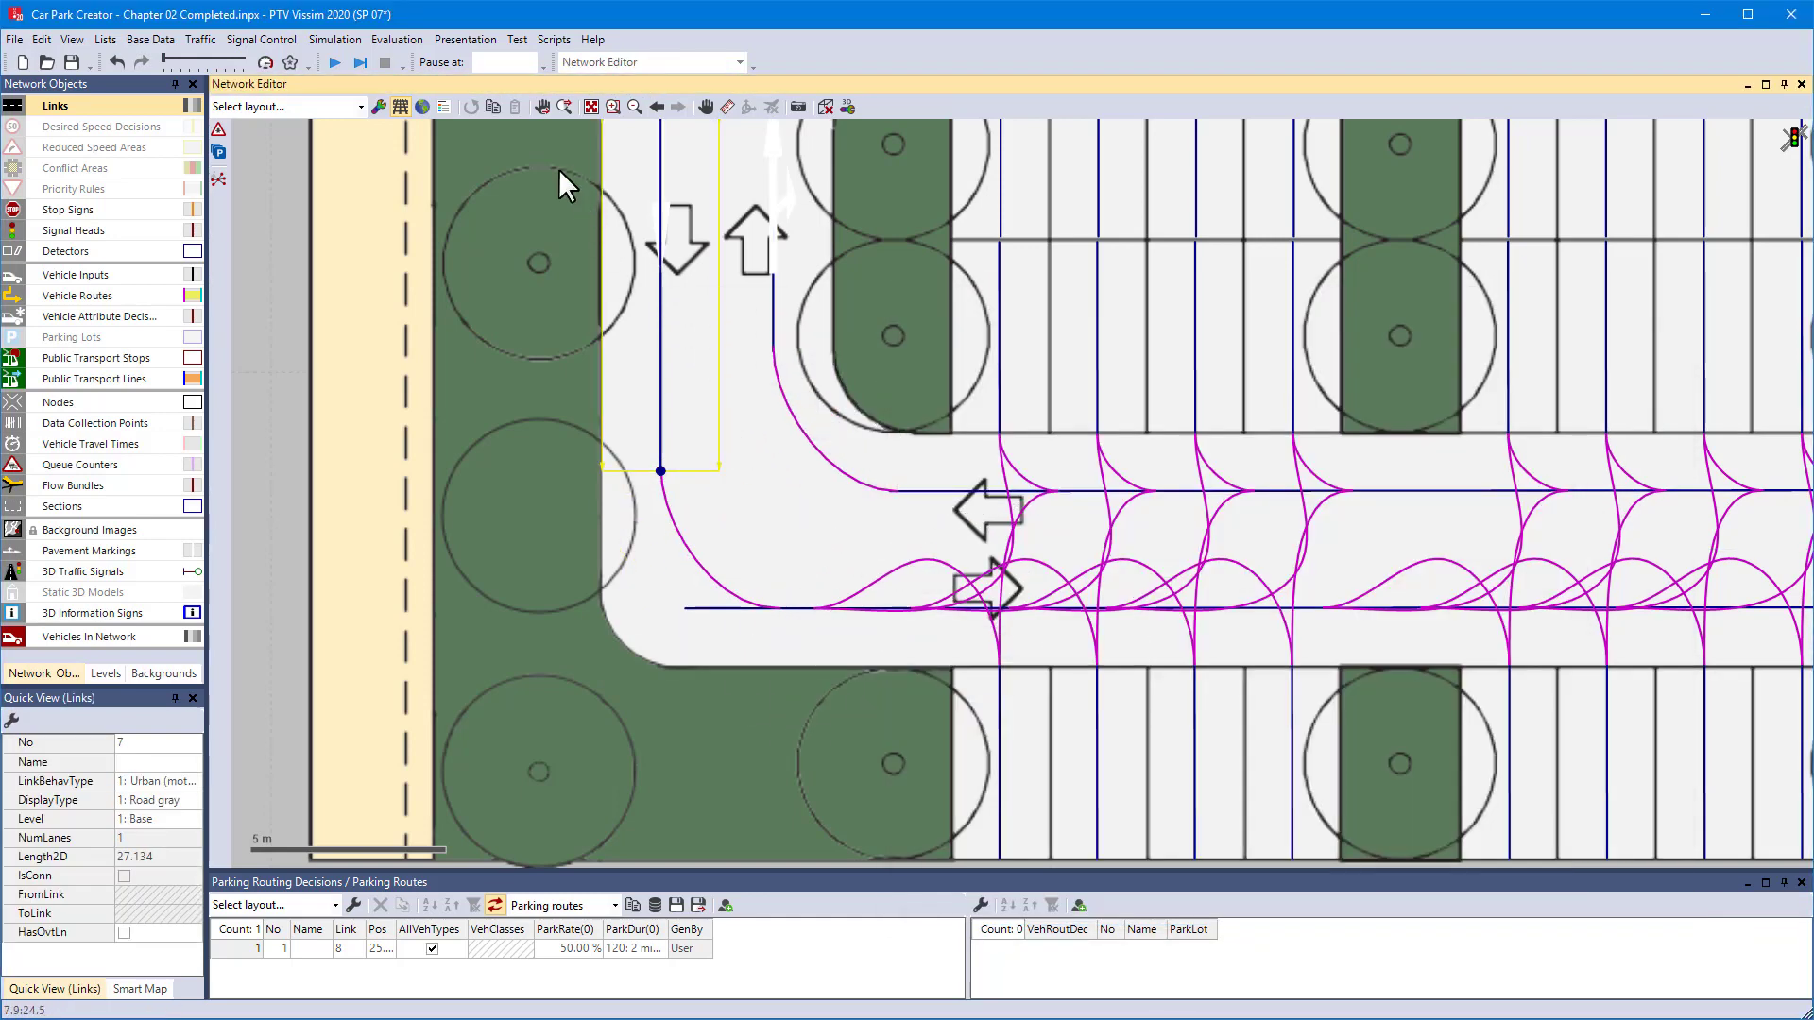
Step: Run Check network and auto-fix the 20 incomplete parking routes 1-25 to 1-44
{"action": "left_click", "coordinate": [344, 38]}
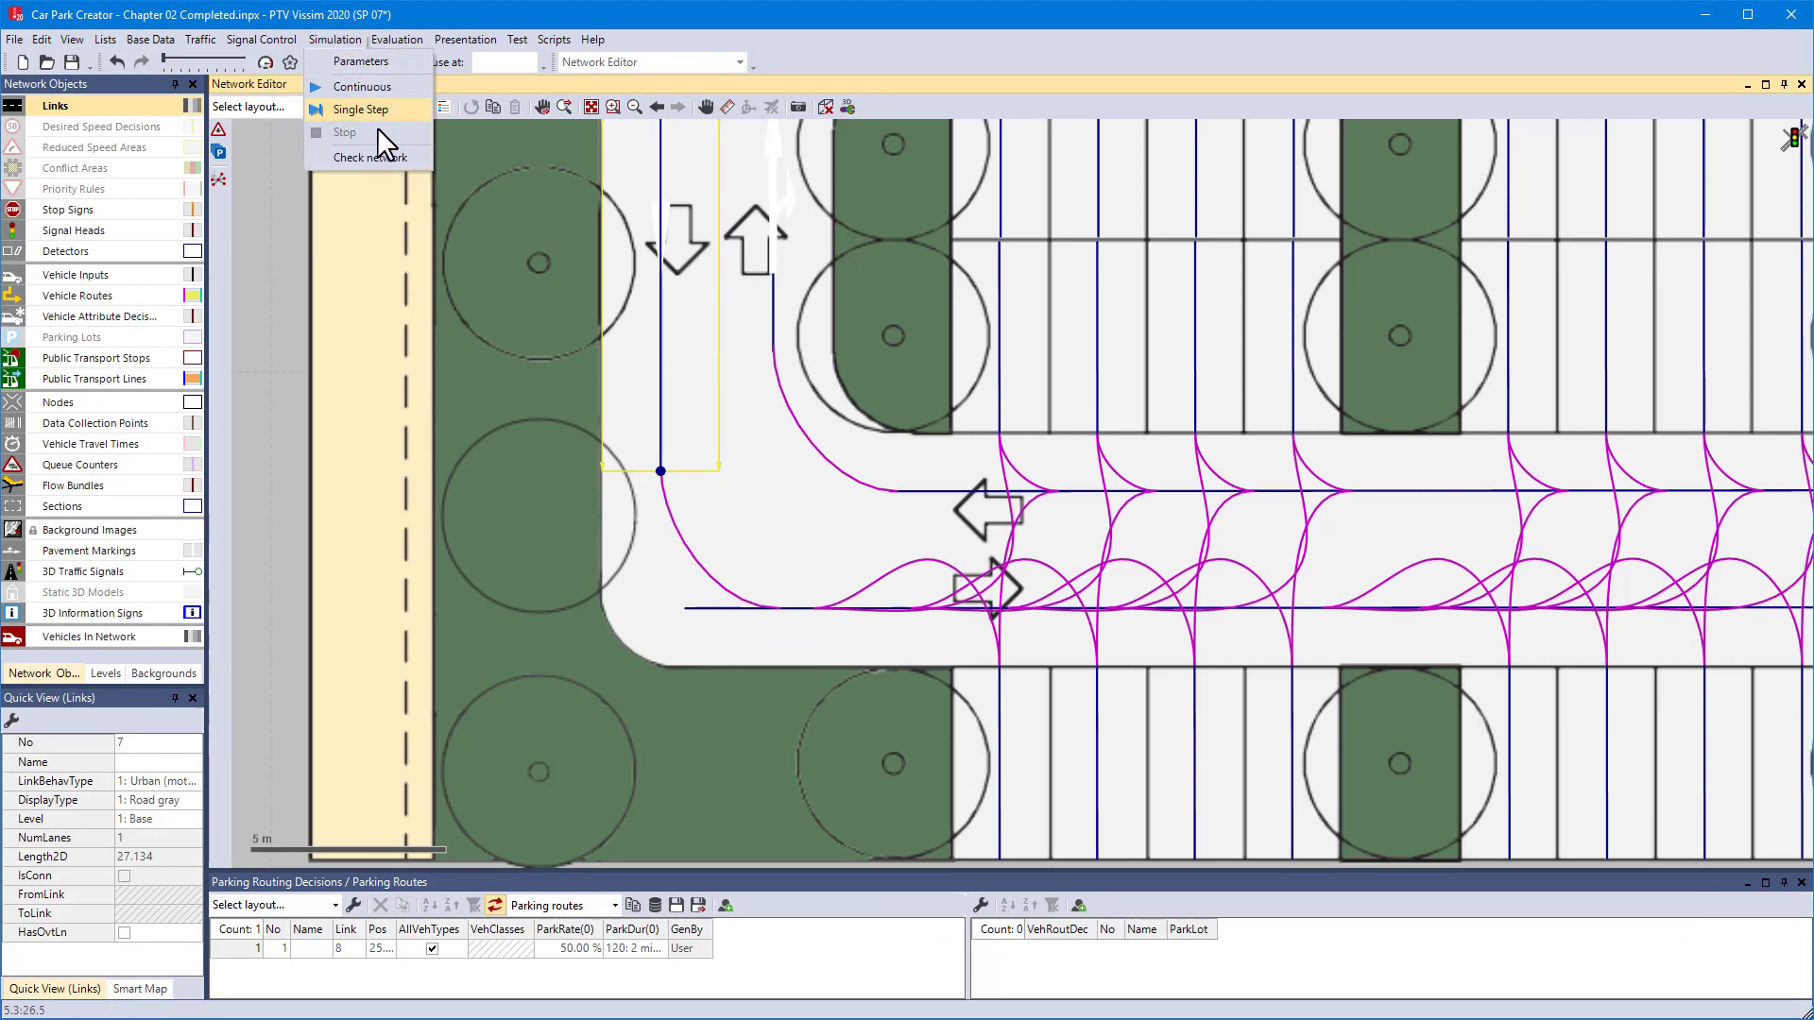
{"action": "left_click", "coordinate": [413, 159]}
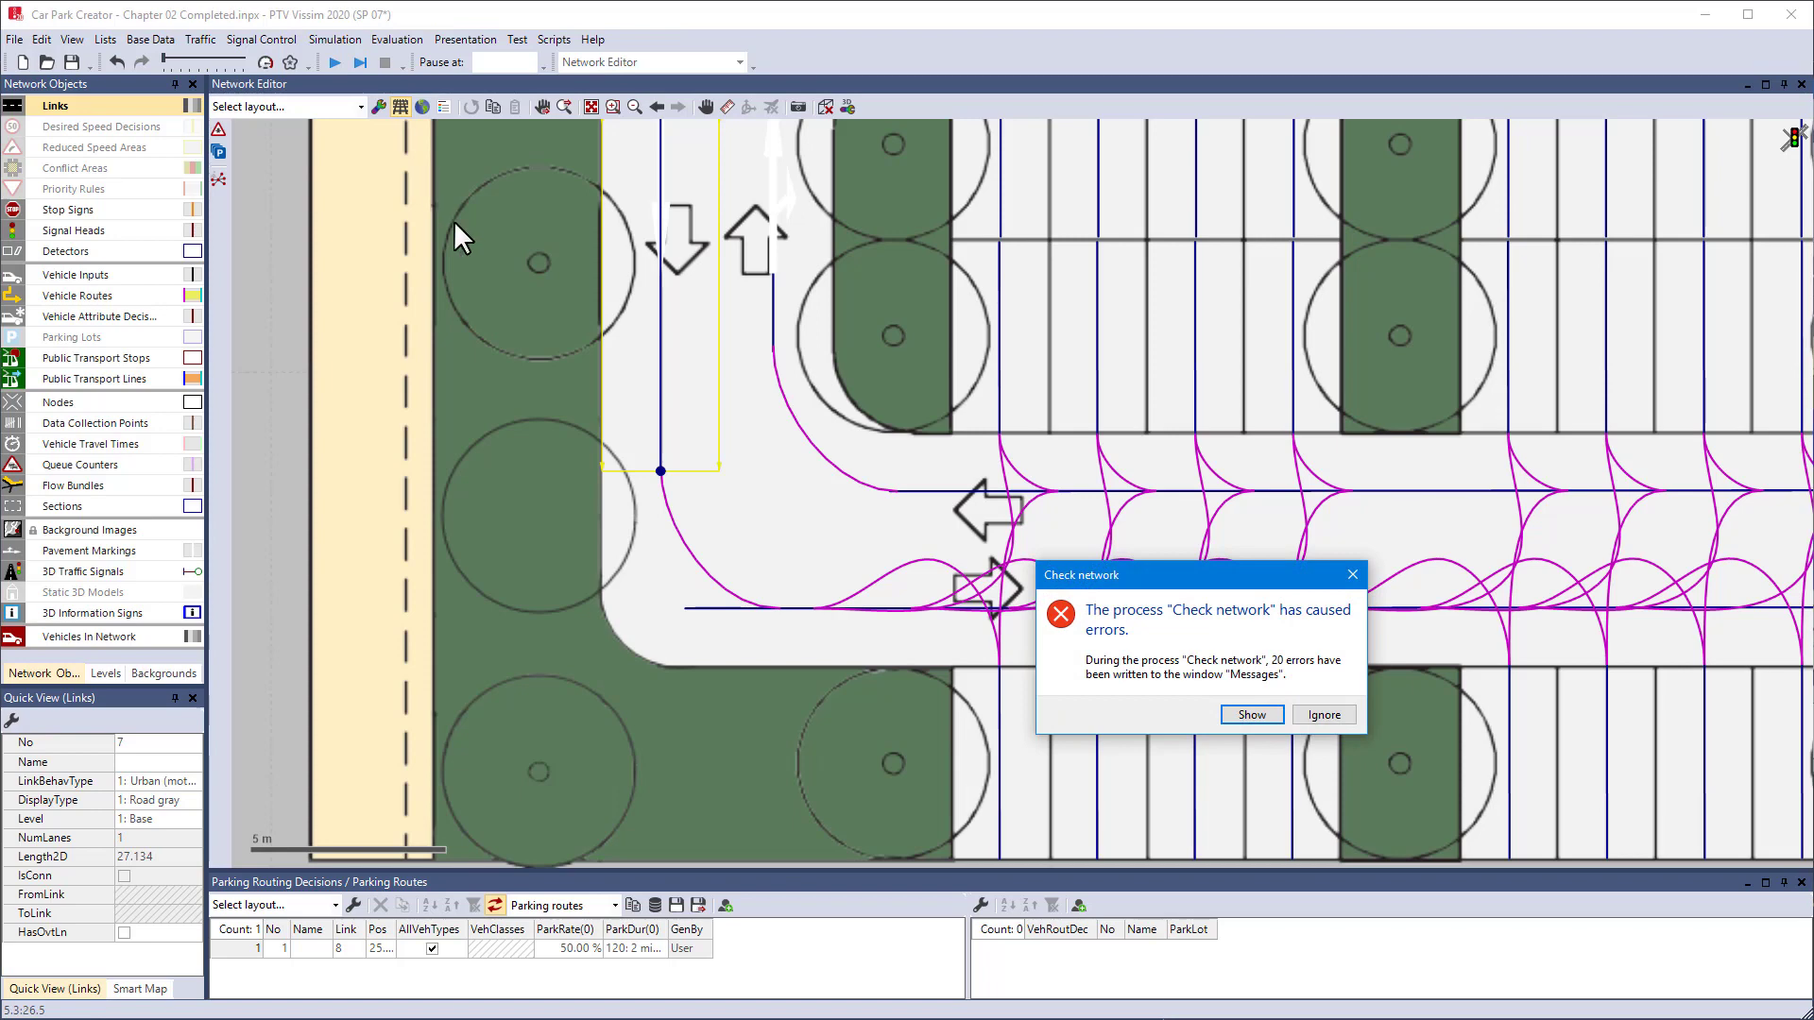
{"action": "left_click", "coordinate": [1249, 715]}
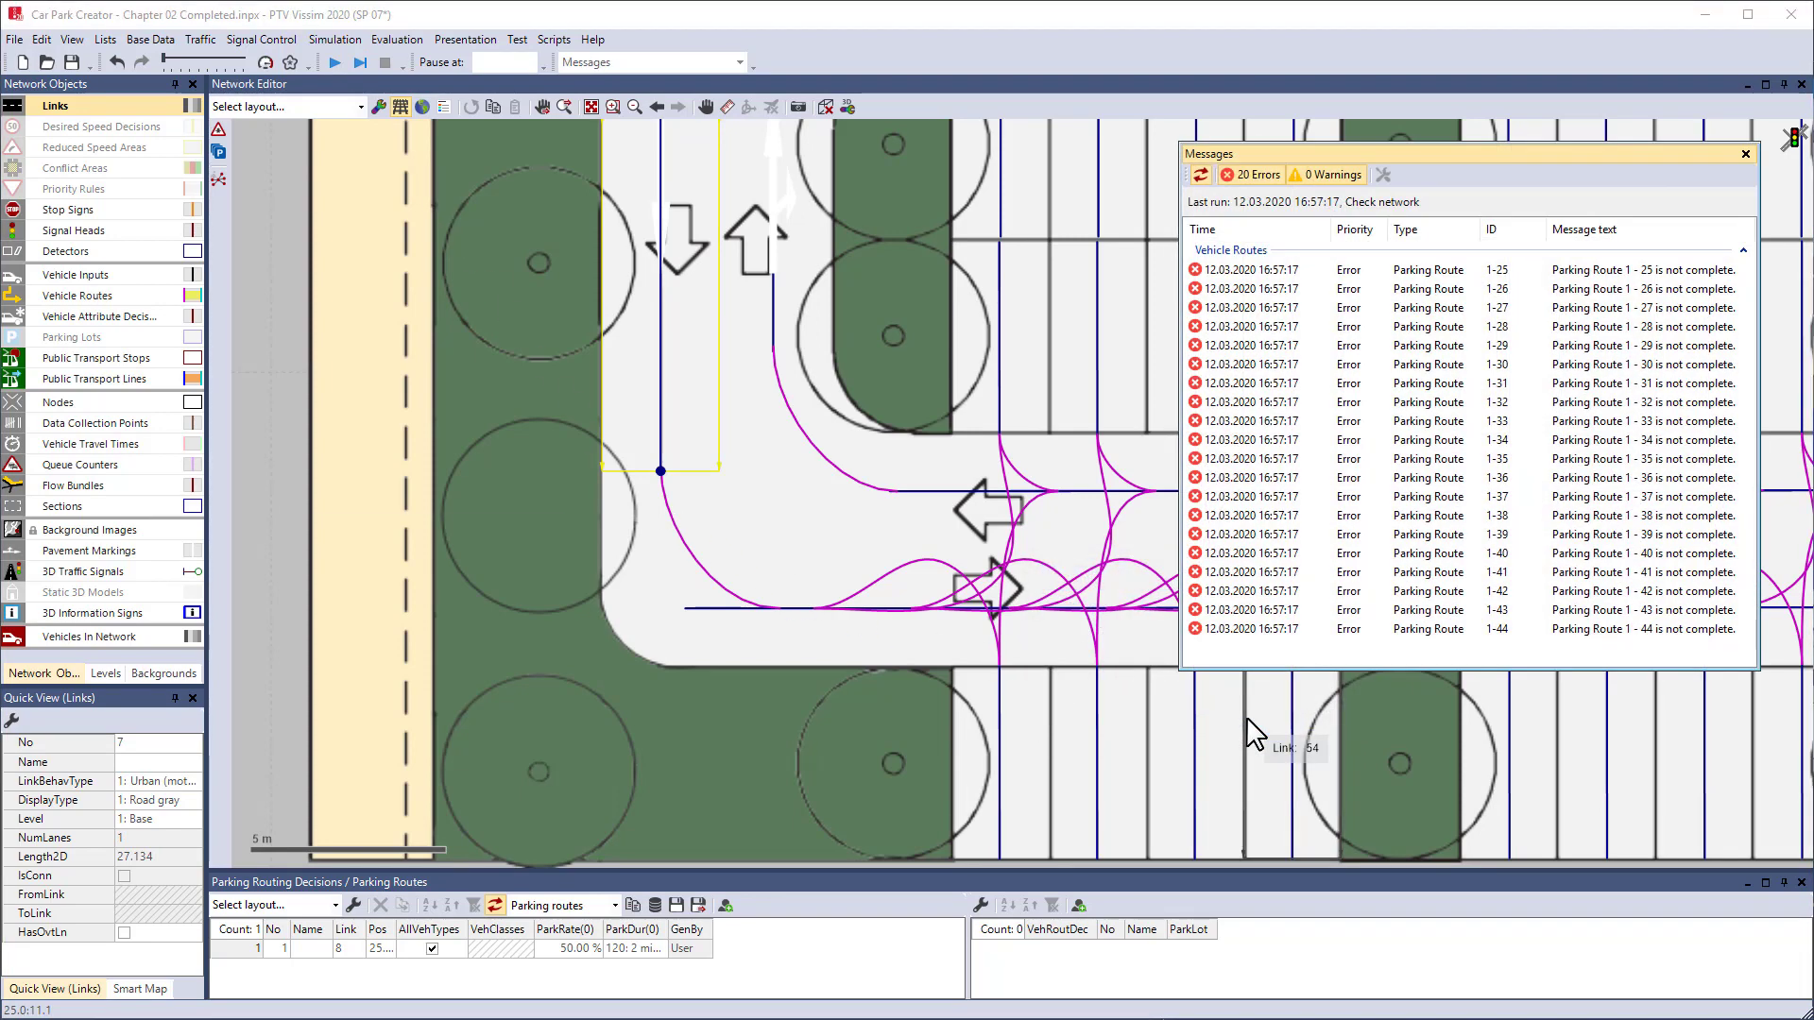
{"action": "left_click_drag", "start_coordinate": [1254, 643], "coordinate": [1400, 269]}
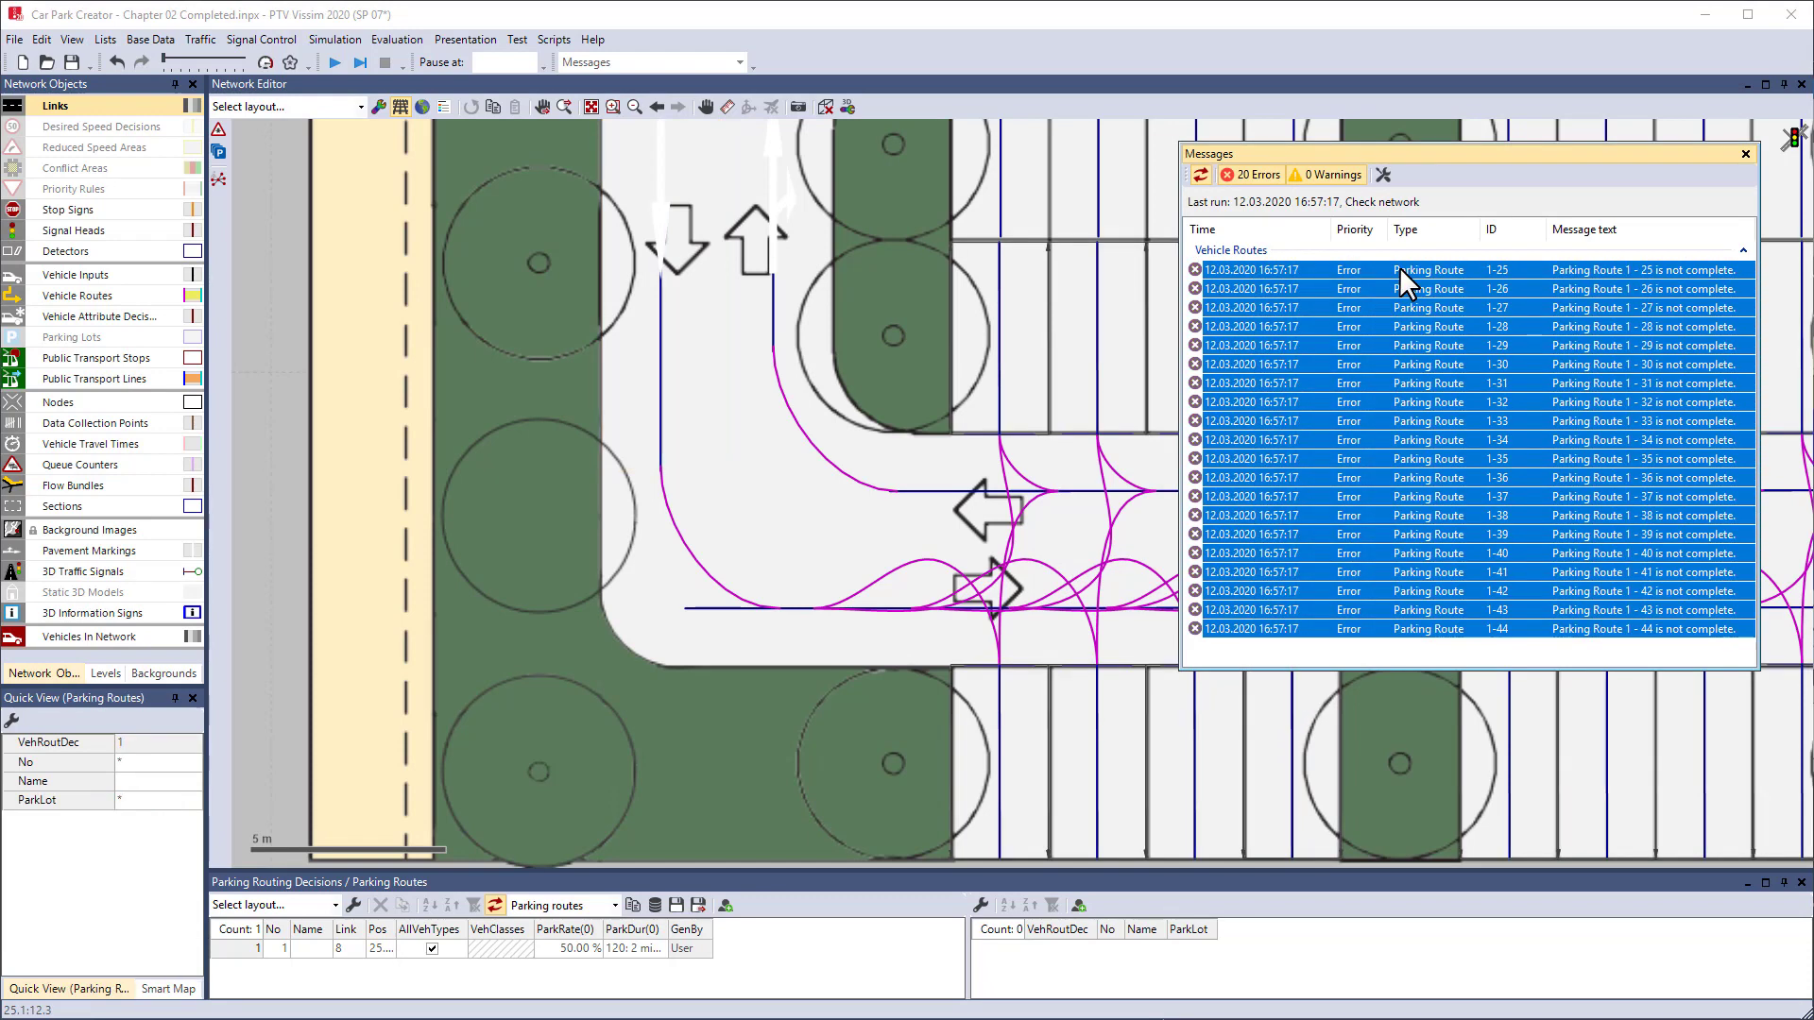
{"action": "right_click", "coordinate": [1401, 268]}
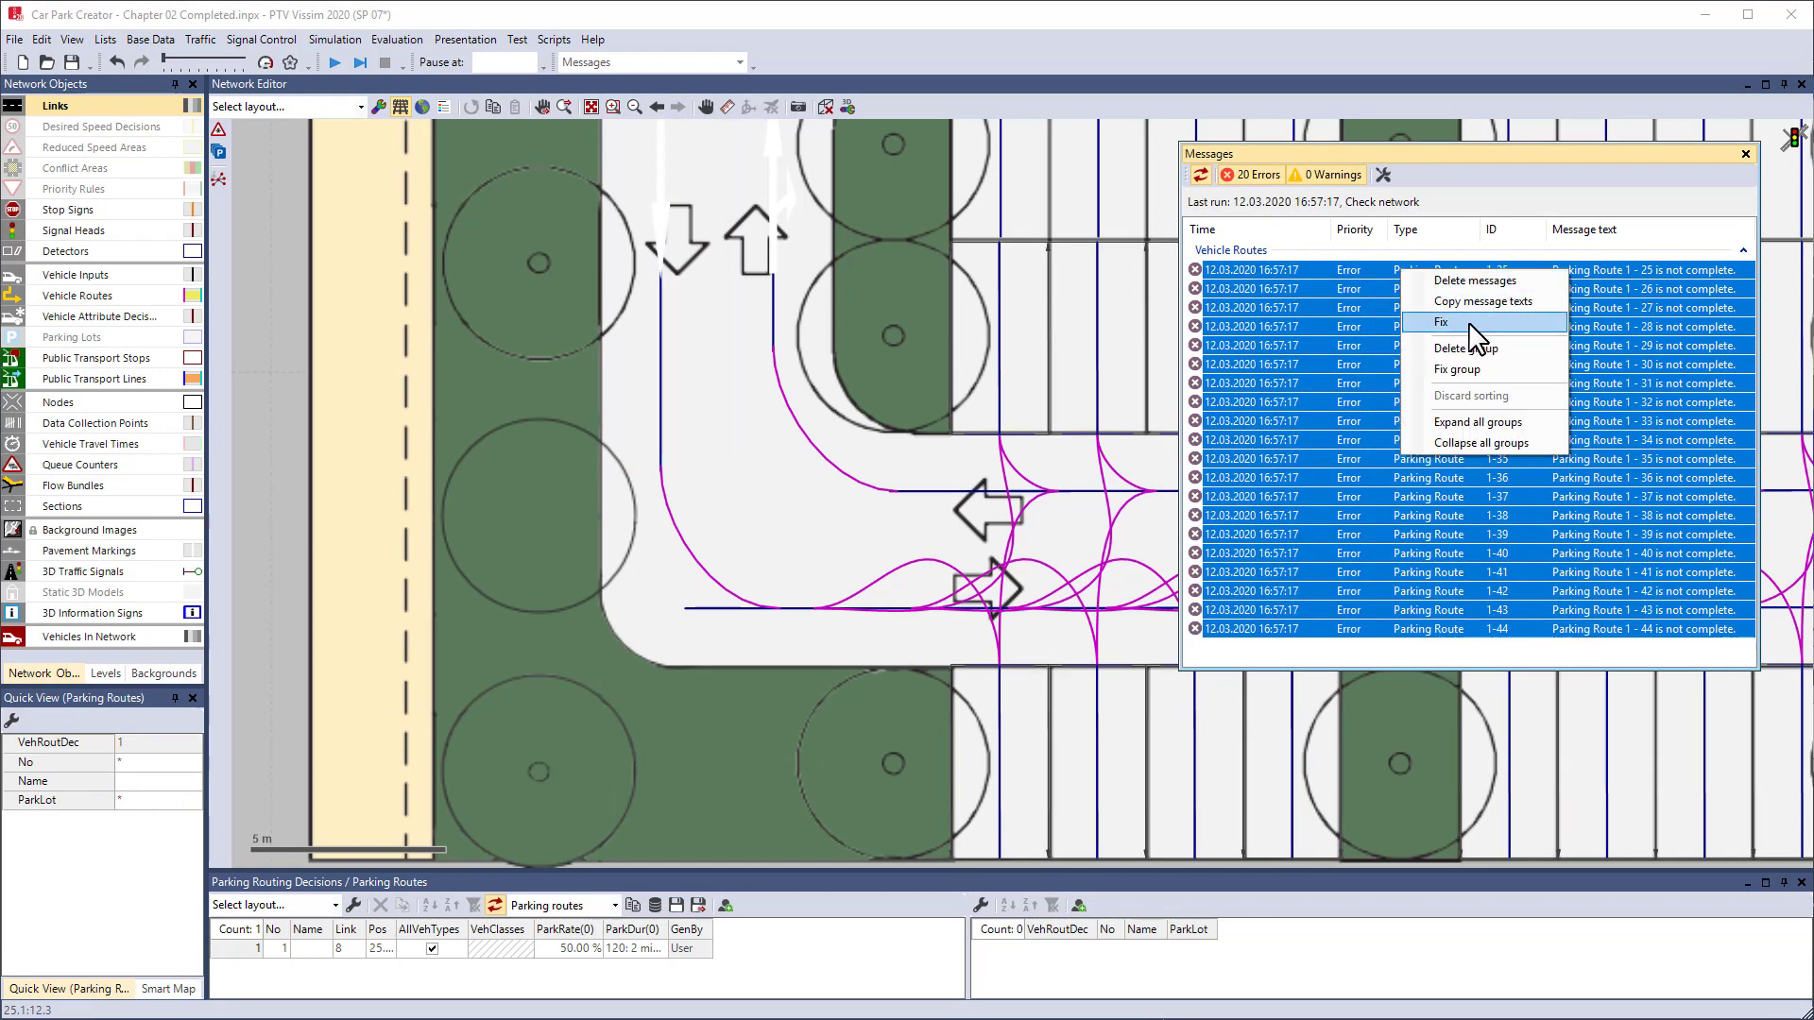
{"action": "left_click", "coordinate": [1441, 322]}
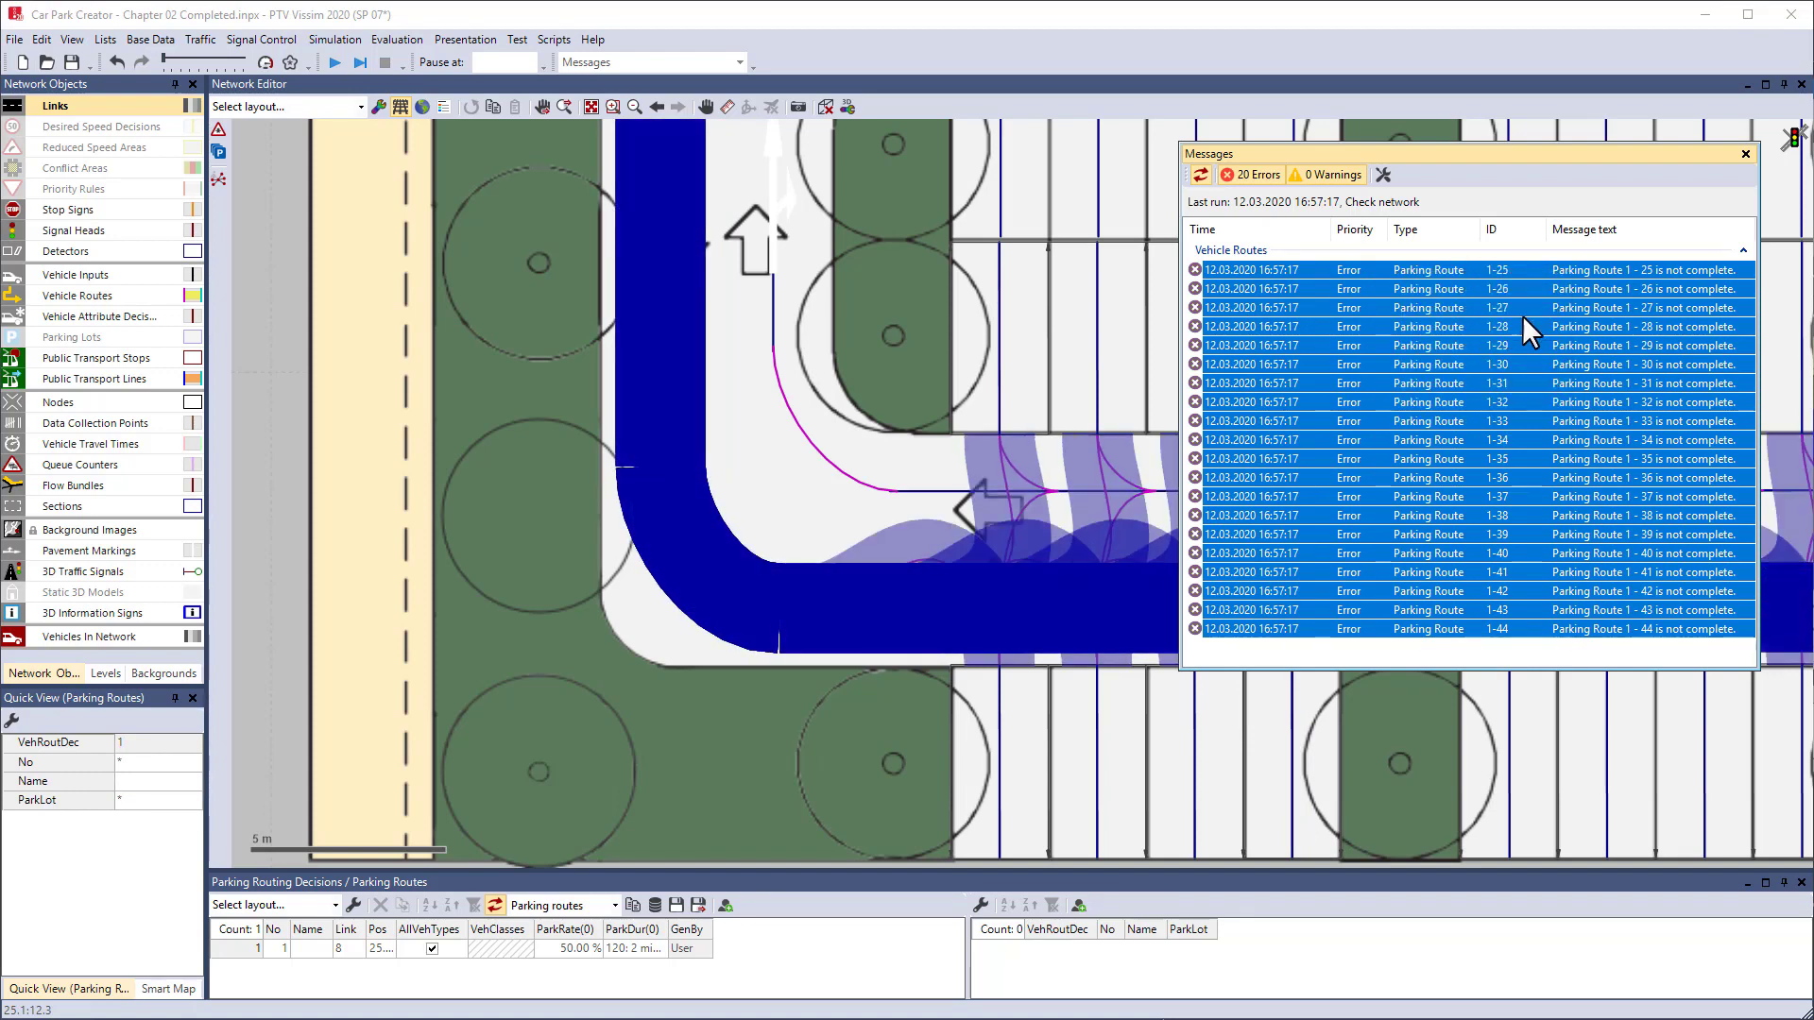
{"action": "left_click", "coordinate": [1745, 154]}
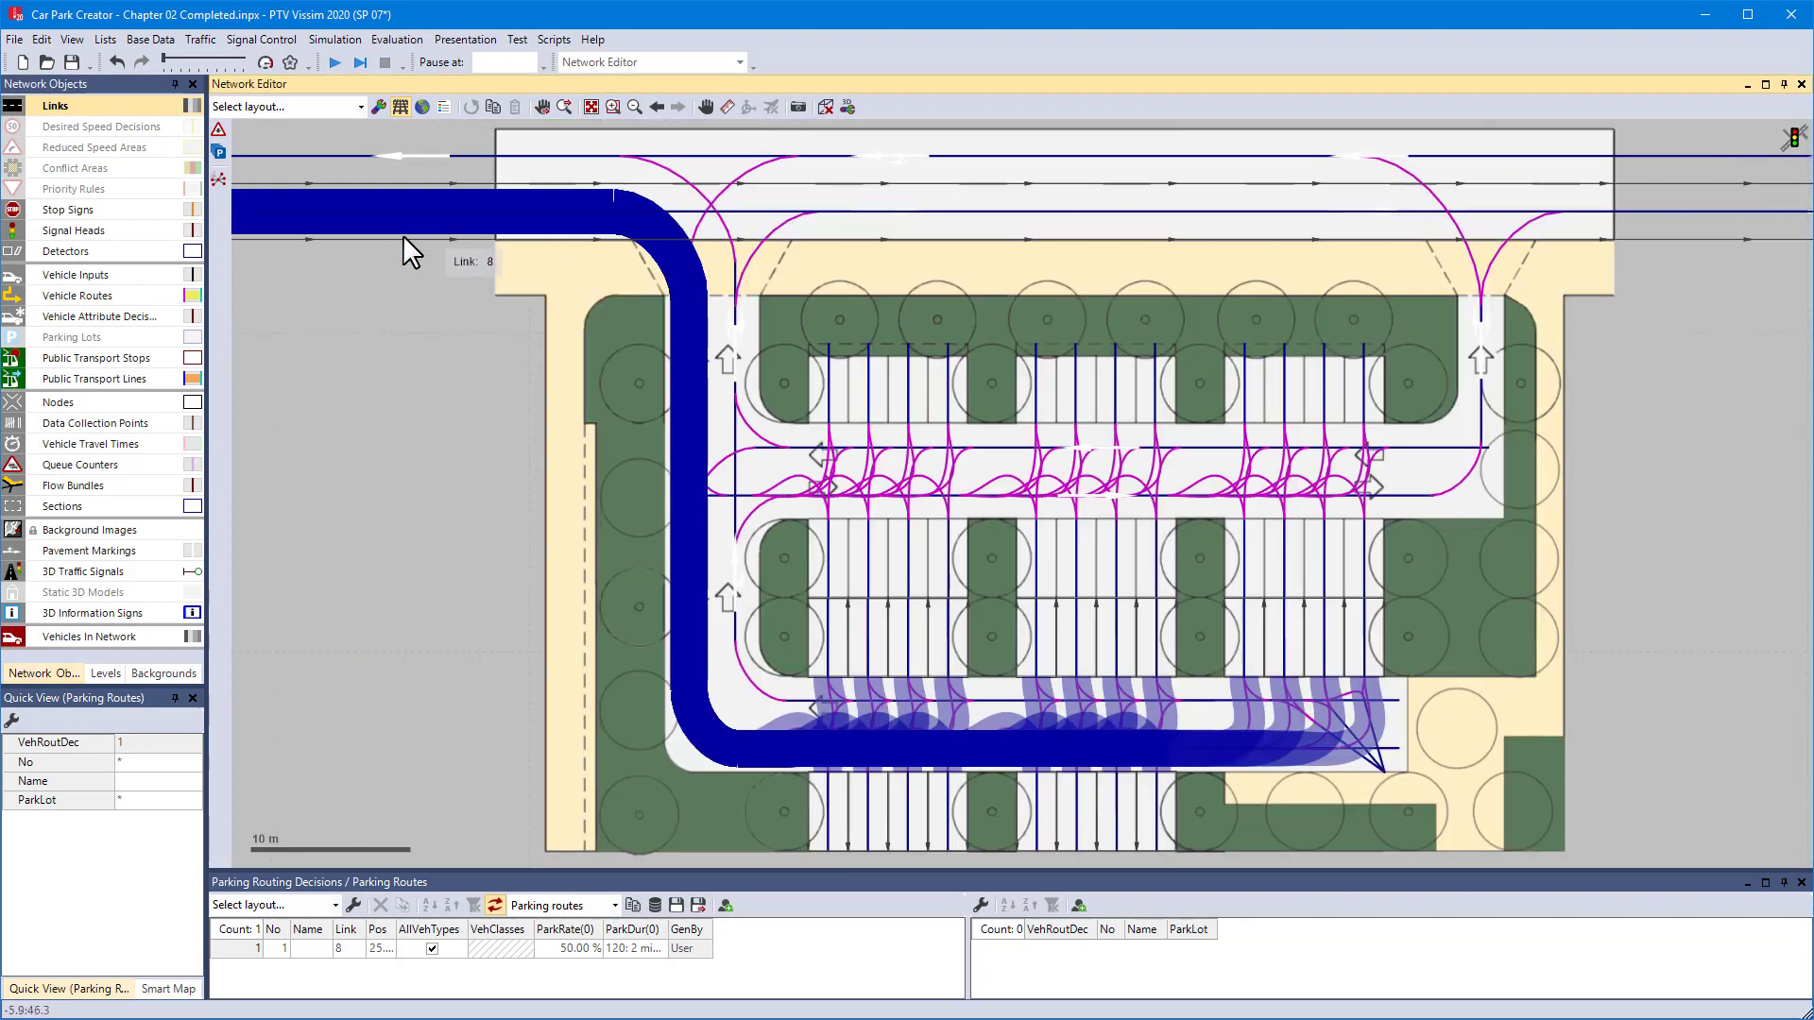
Step: Run the continuous simulation until vehicles drive in and park, then stop it
{"action": "left_click", "coordinate": [377, 275]}
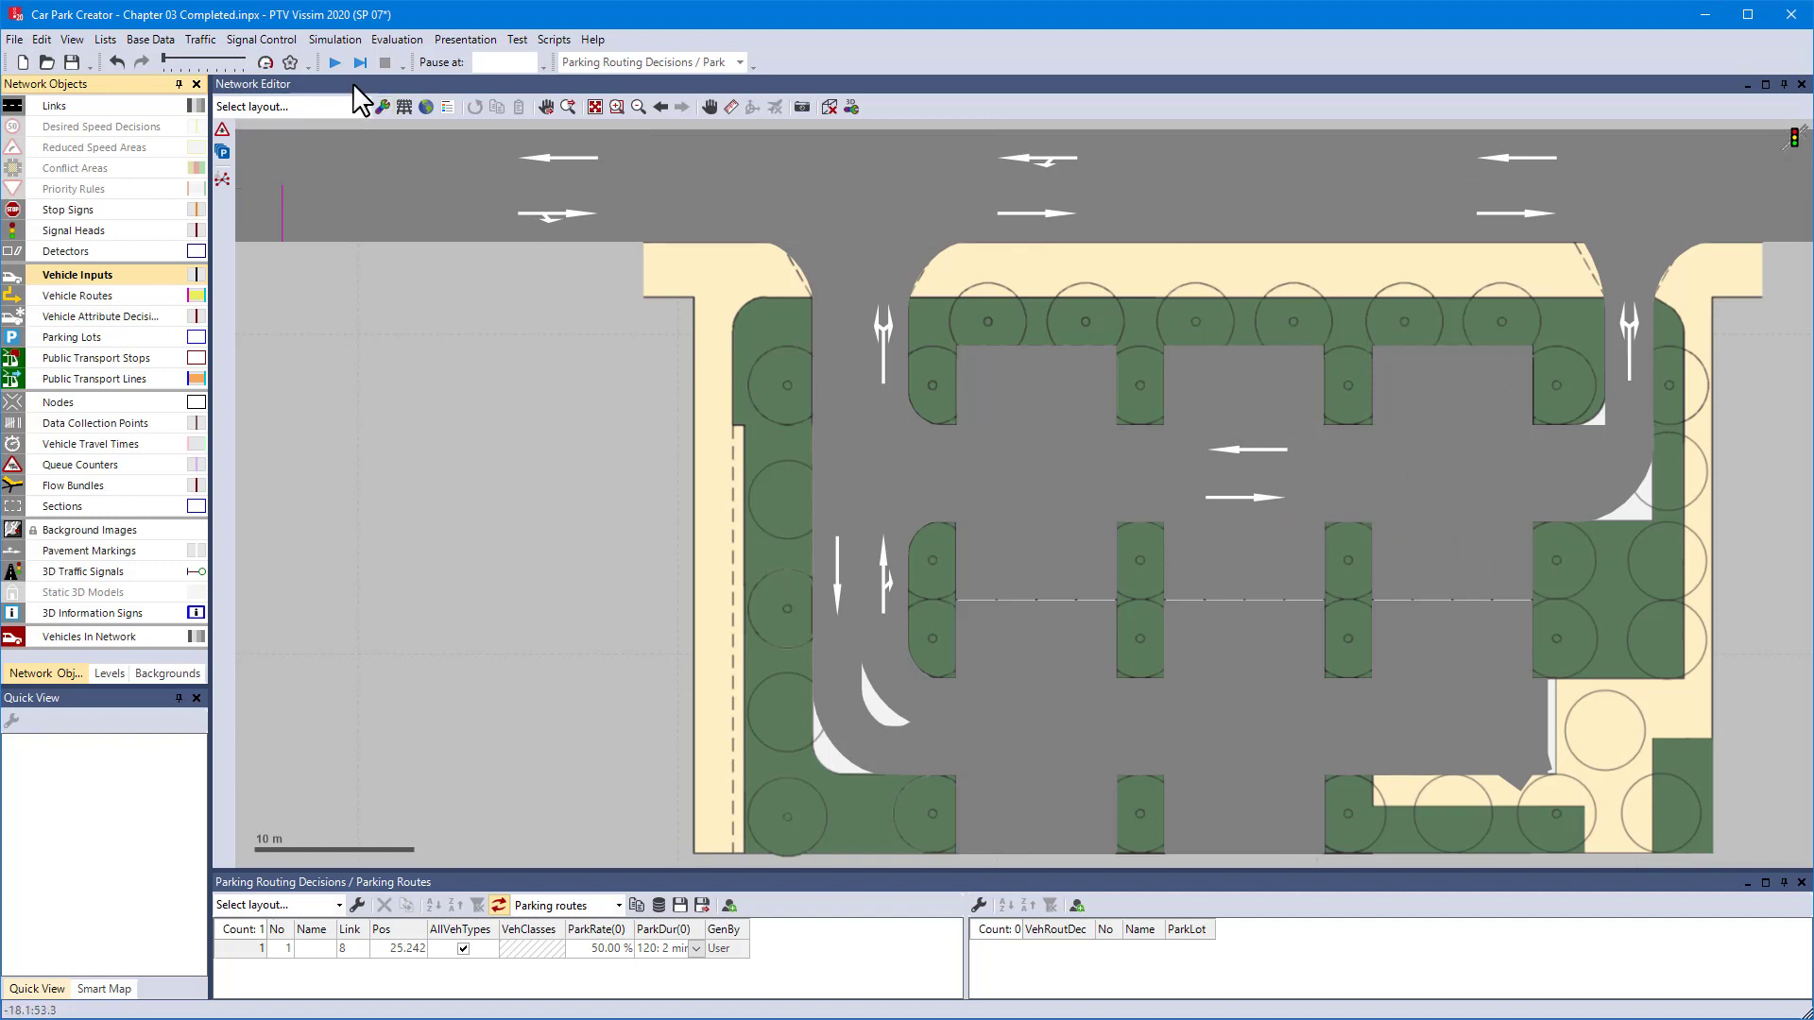
{"action": "left_click", "coordinate": [335, 63]}
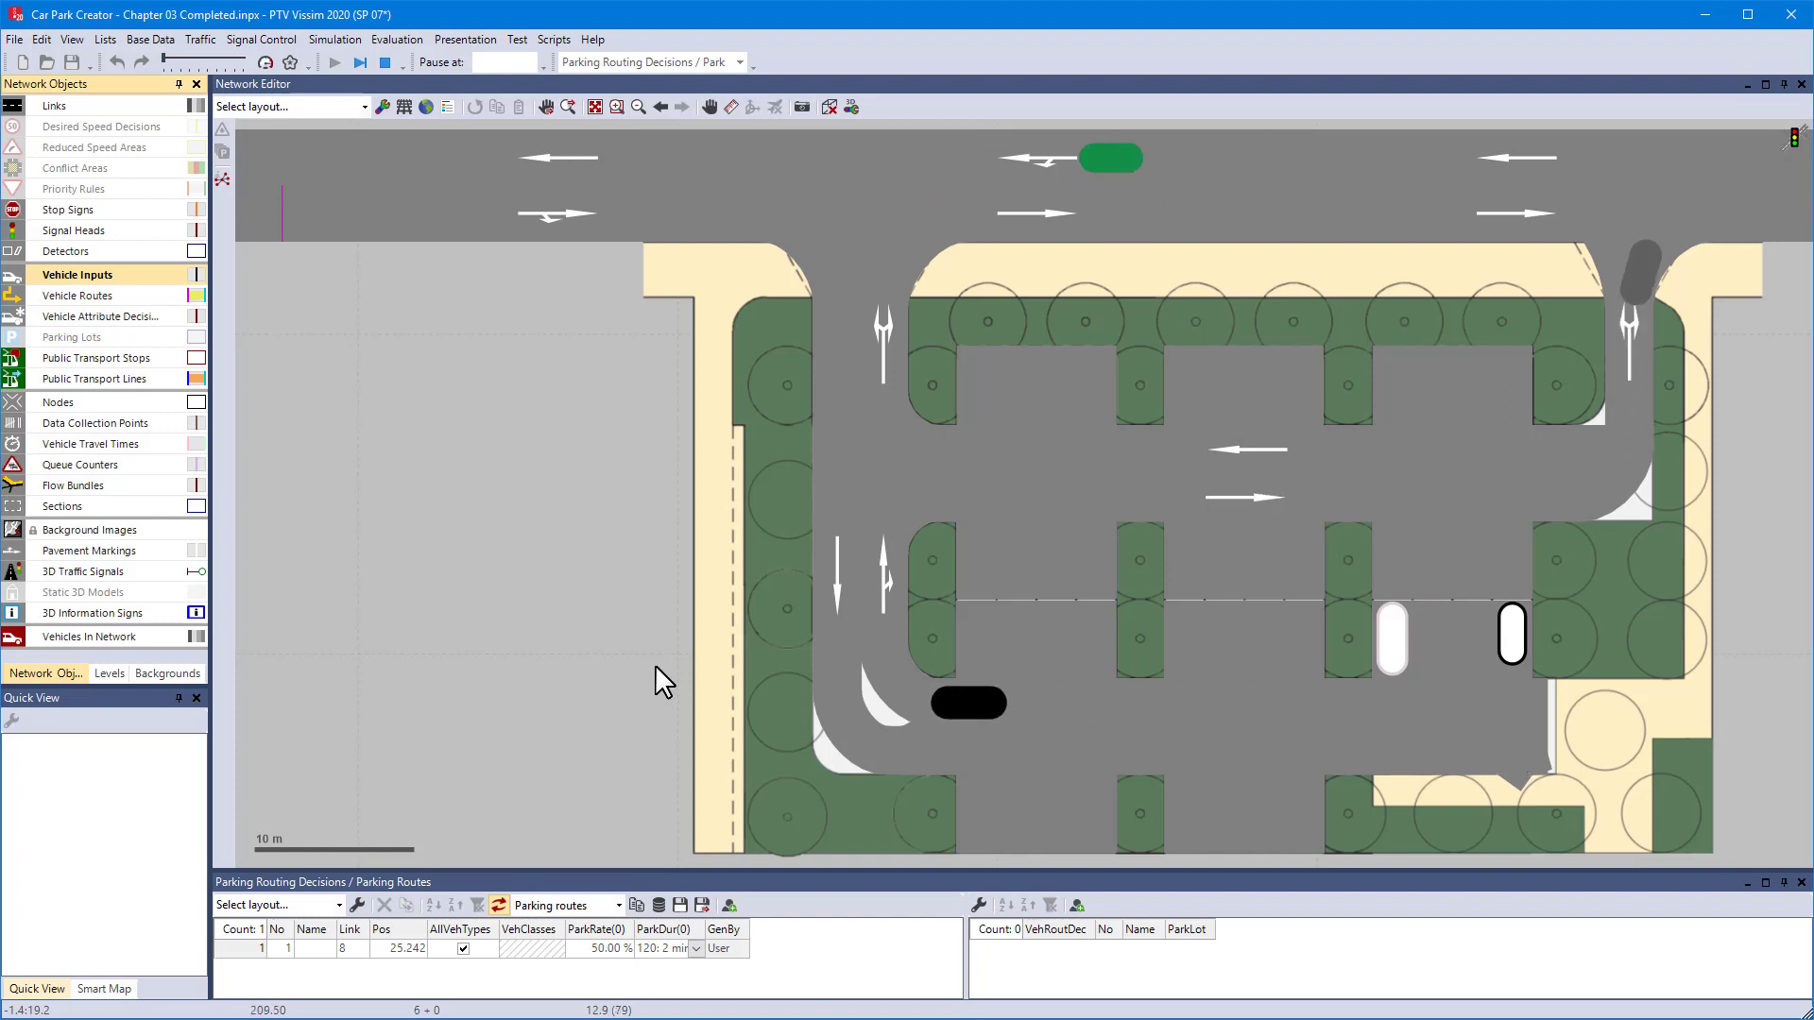
{"action": "left_click", "coordinate": [384, 62]}
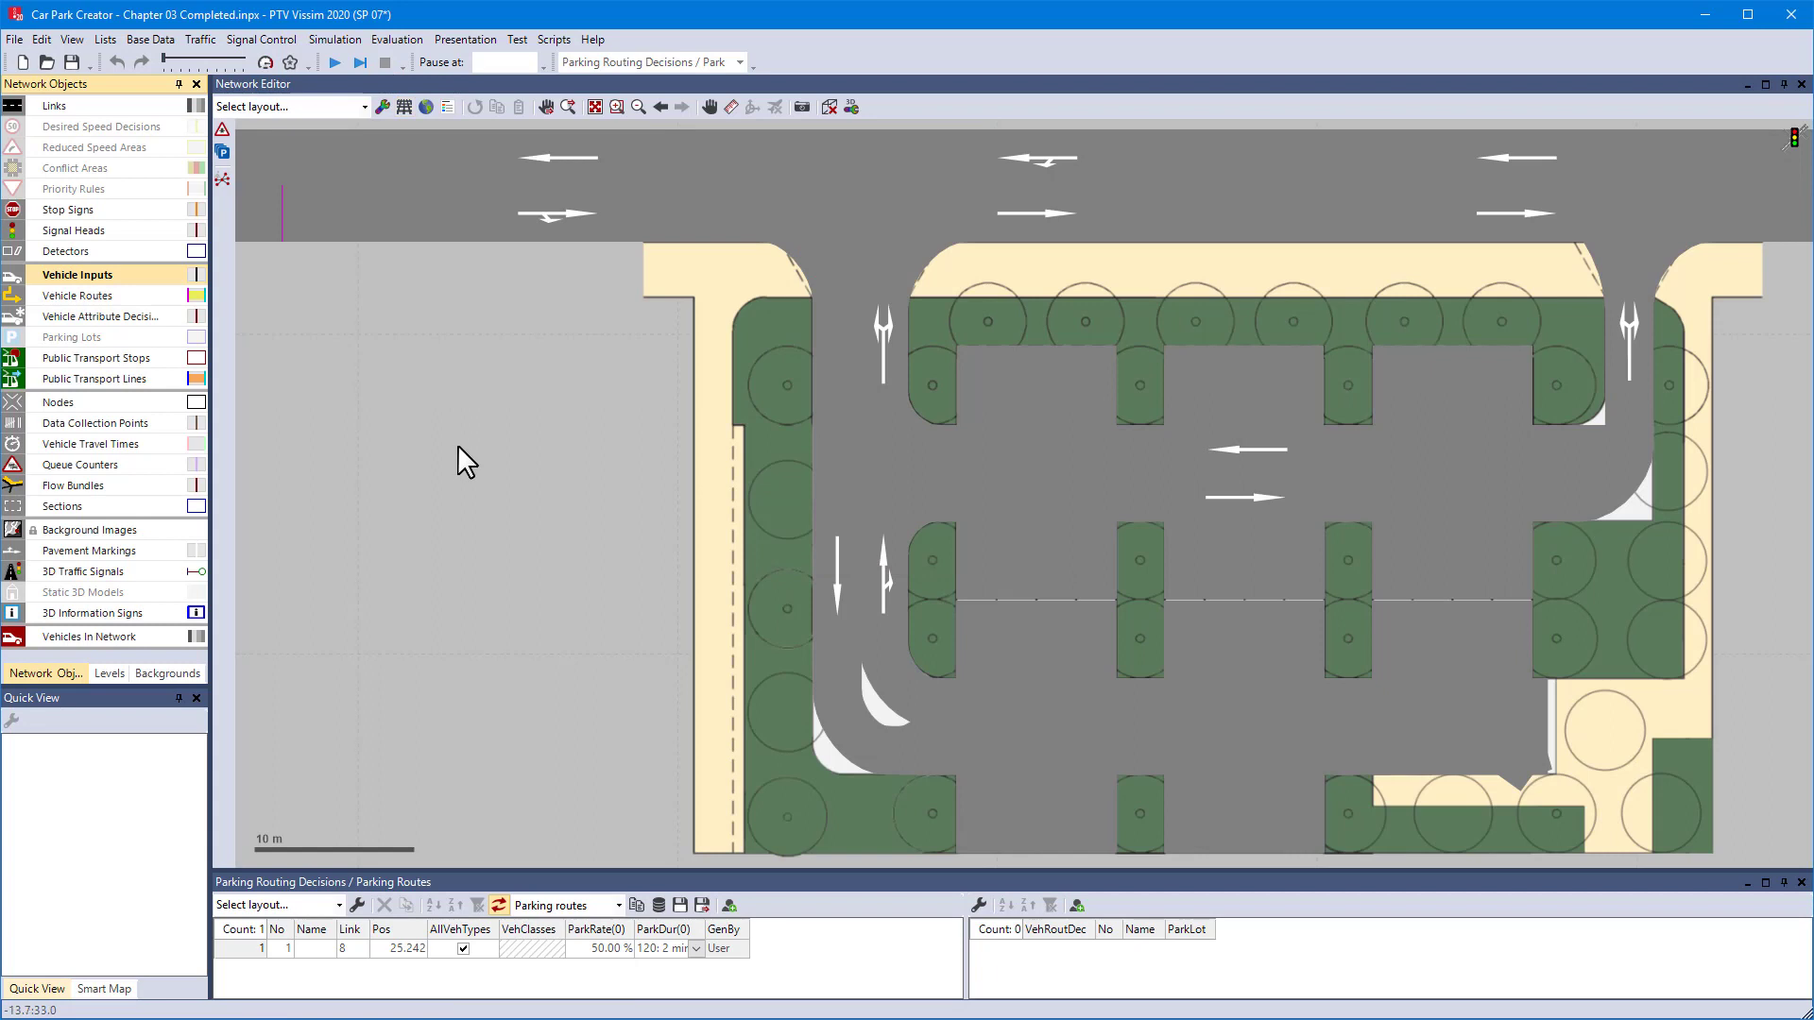
Step: Duplicate the parking routing decision and move decision 1 onto link 3 at 72.874 m, completing its routes
{"action": "left_click", "coordinate": [251, 949]}
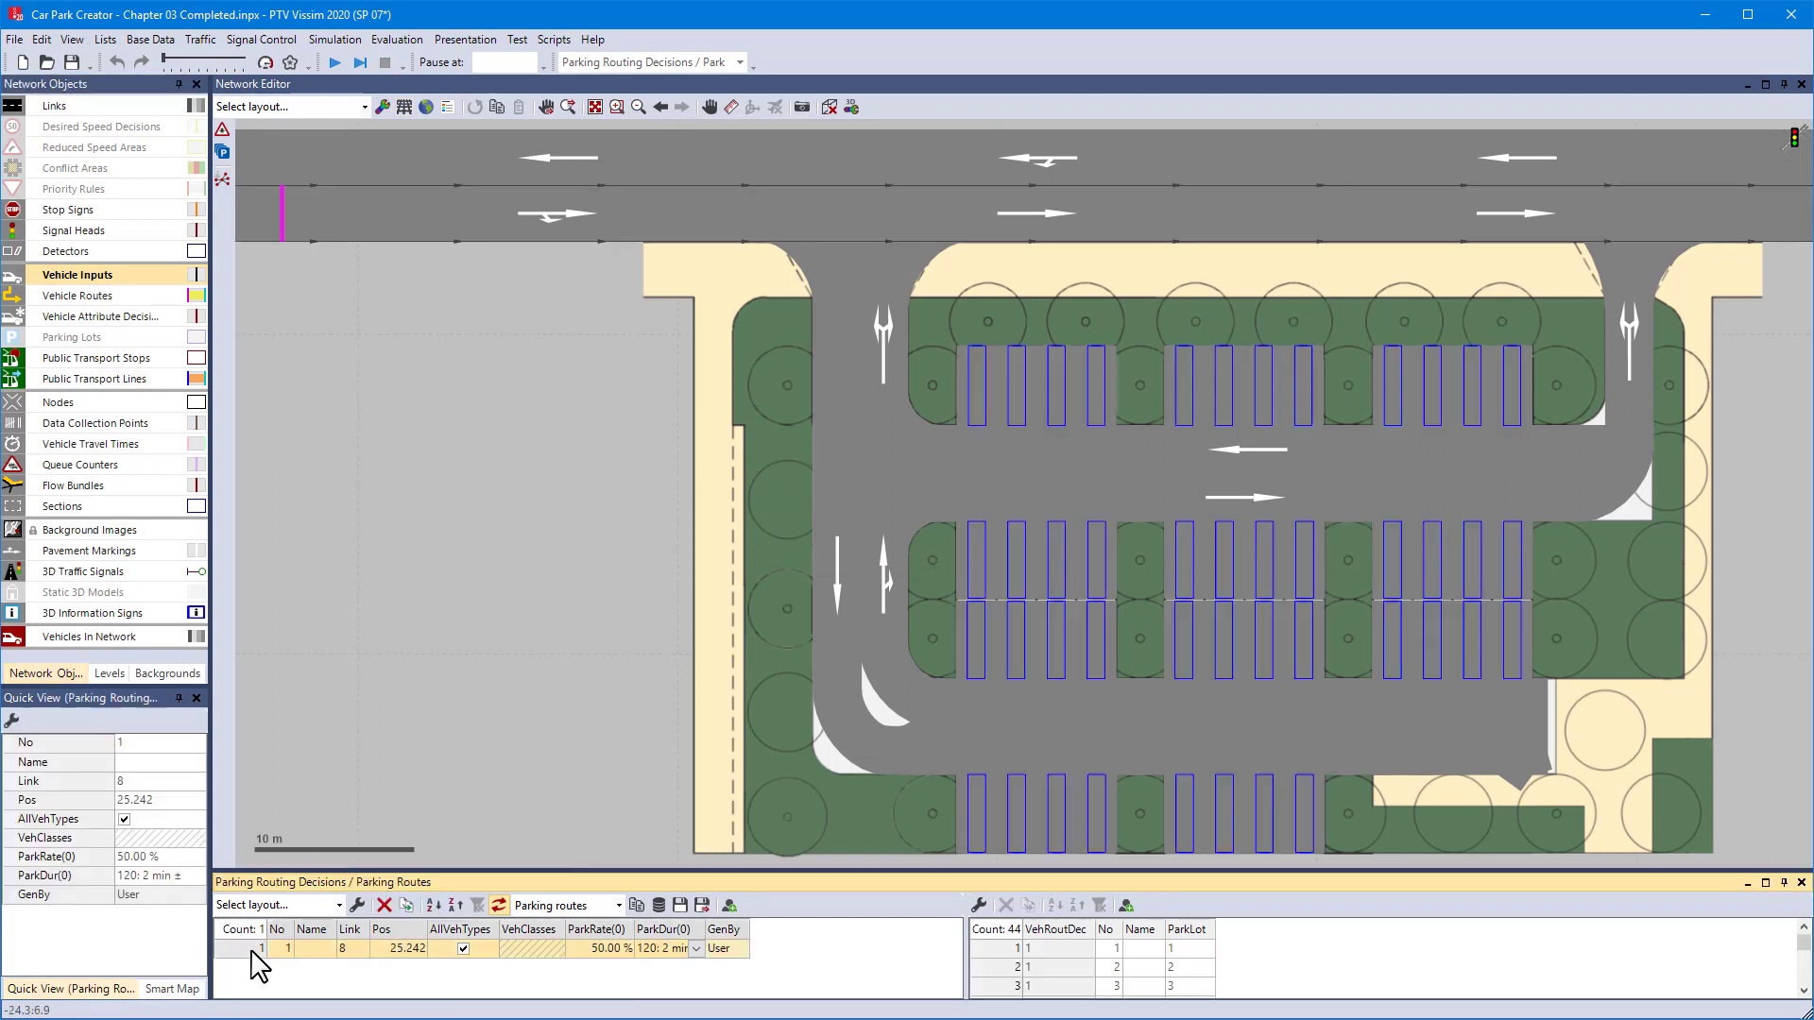
{"action": "left_click", "coordinate": [407, 906]}
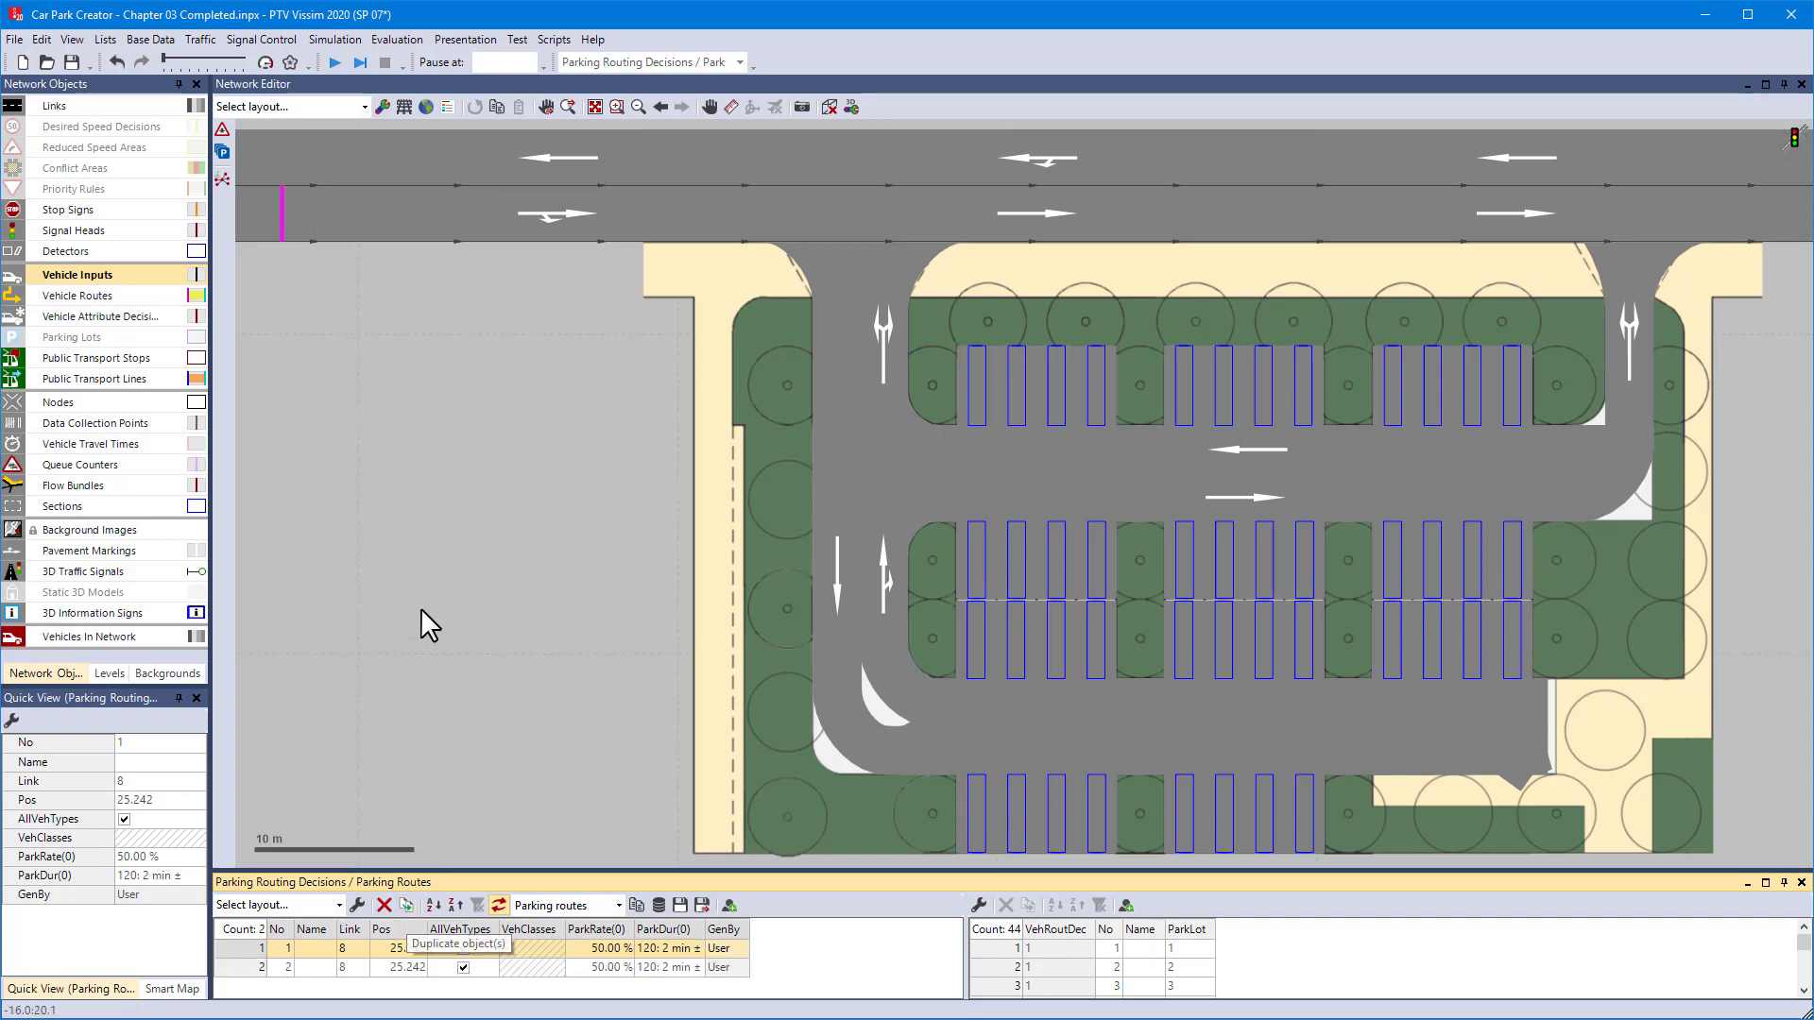
{"action": "left_click_drag", "start_coordinate": [284, 227], "coordinate": [1592, 170]}
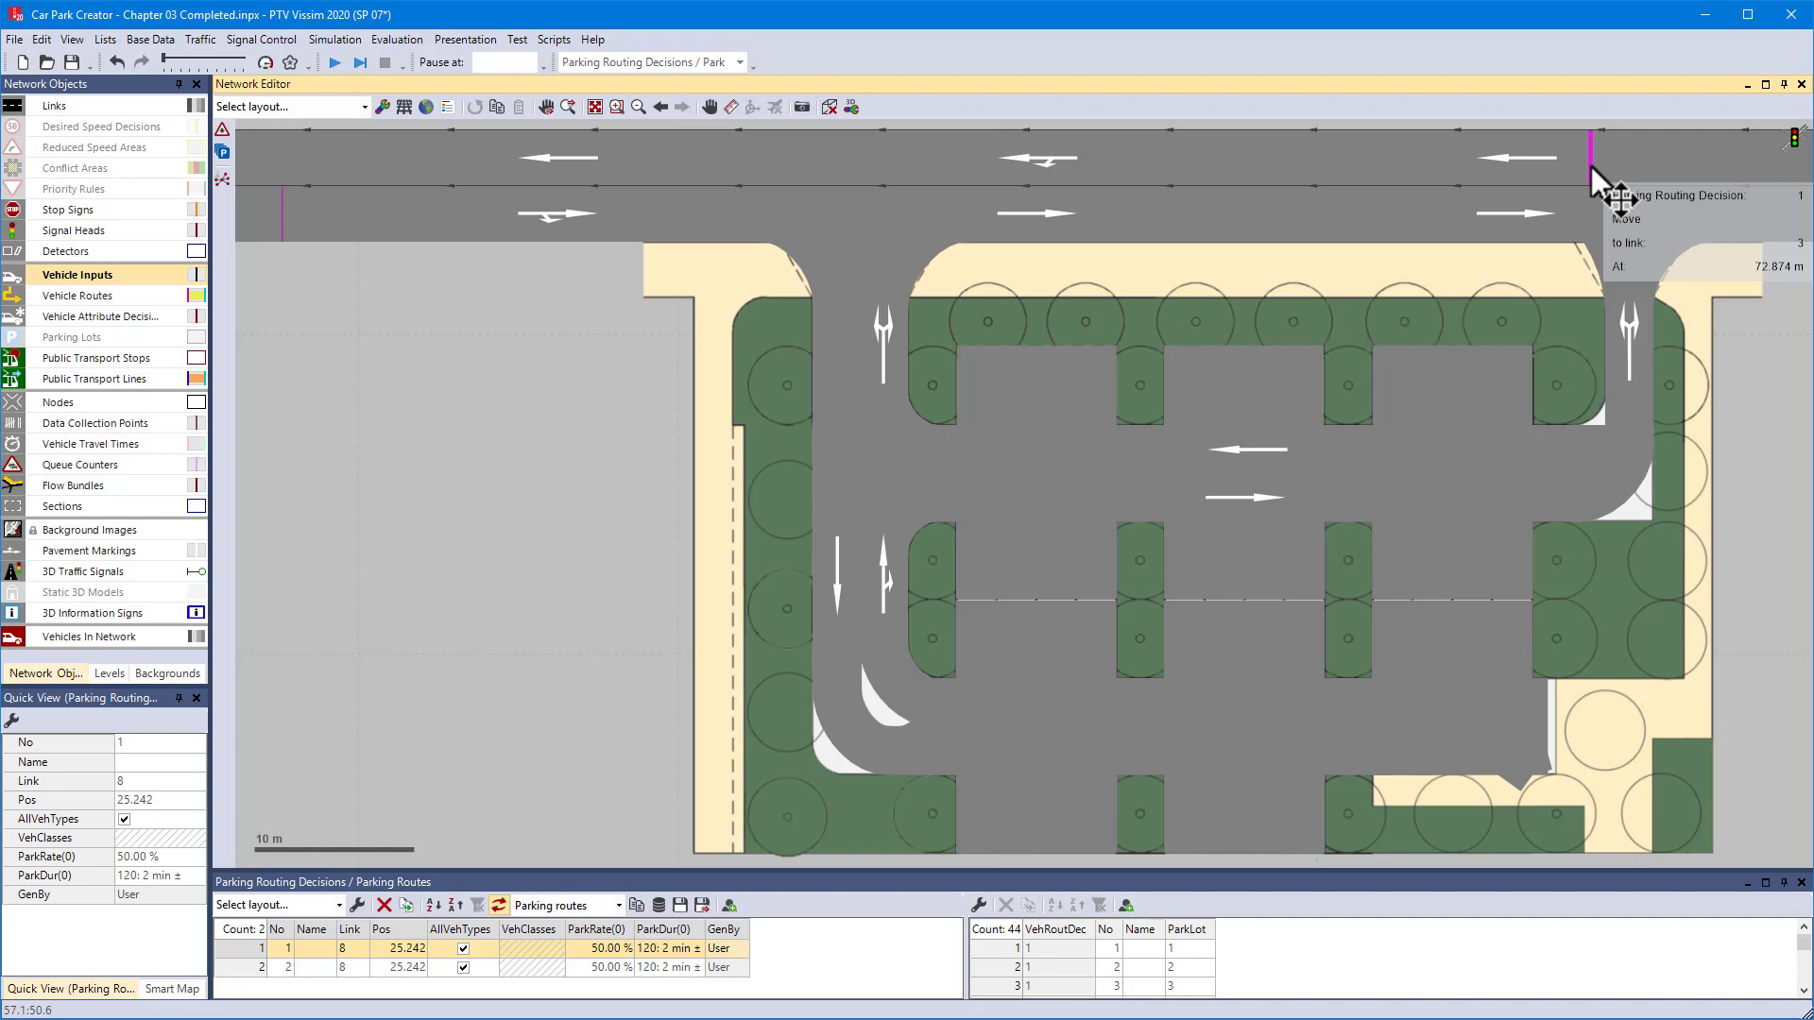
{"action": "left_click_drag", "start_coordinate": [1591, 167], "coordinate": [1589, 165]}
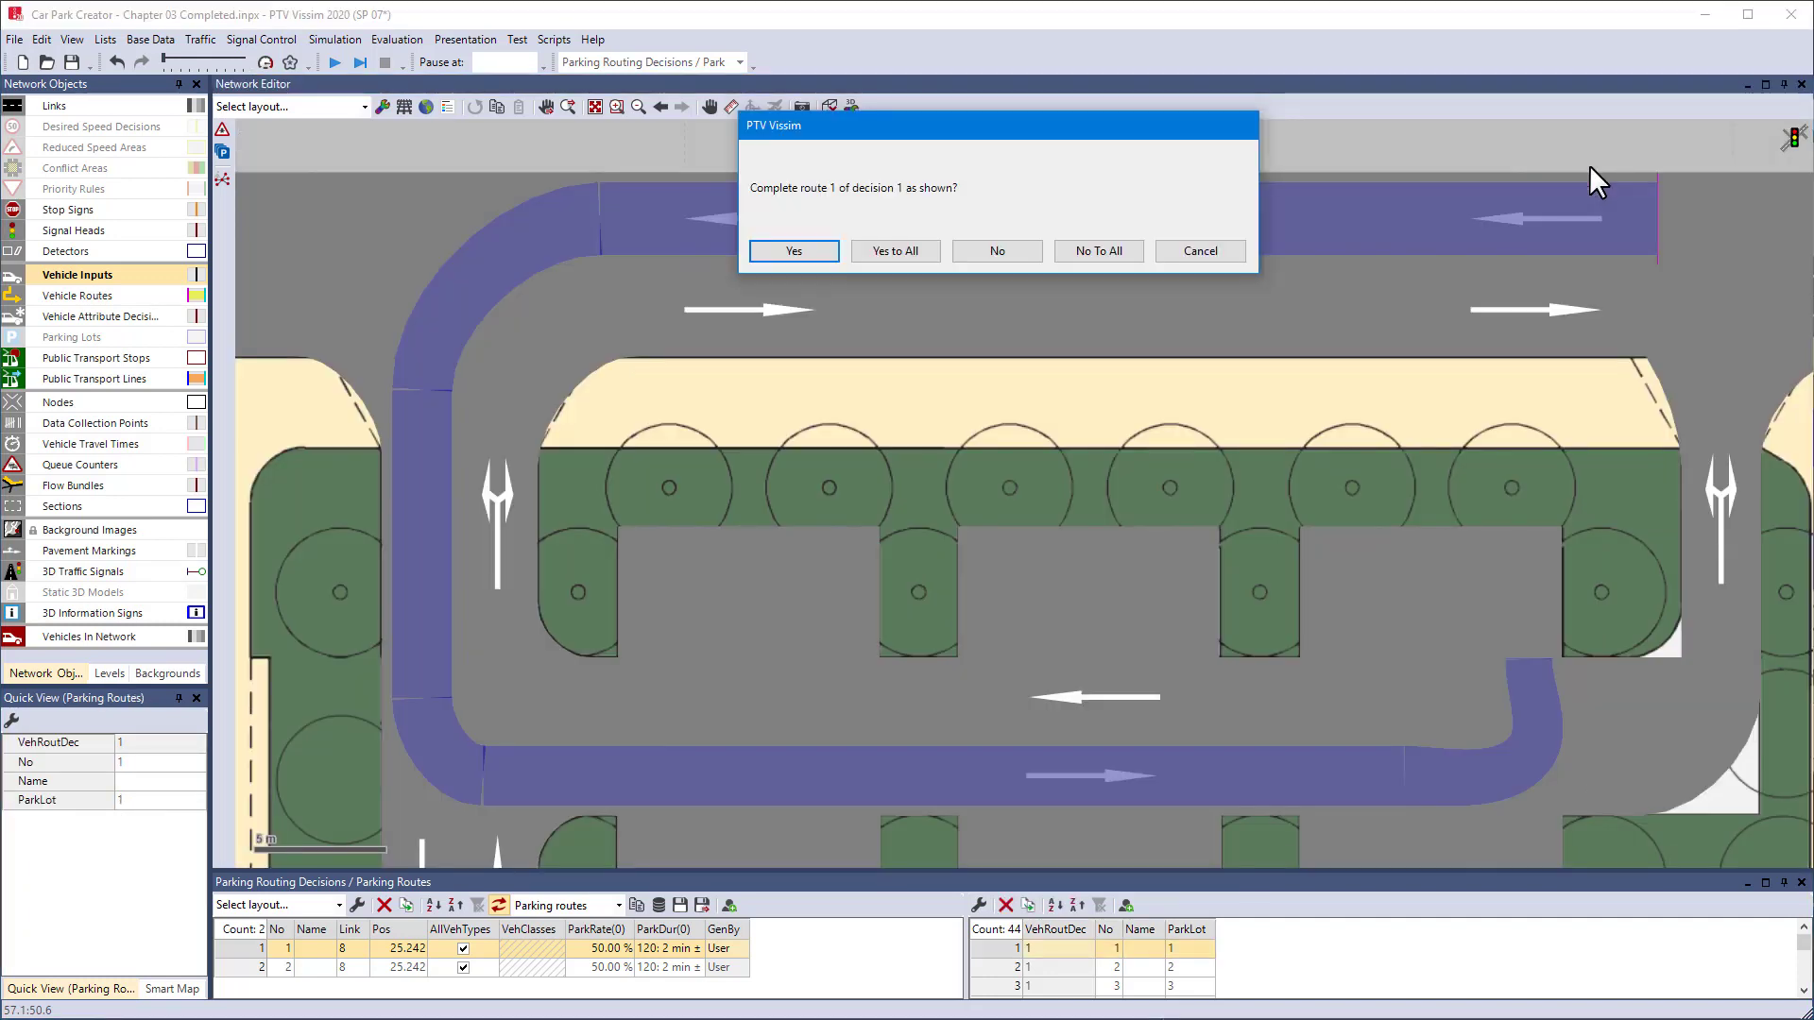
{"action": "left_click", "coordinate": [888, 249]}
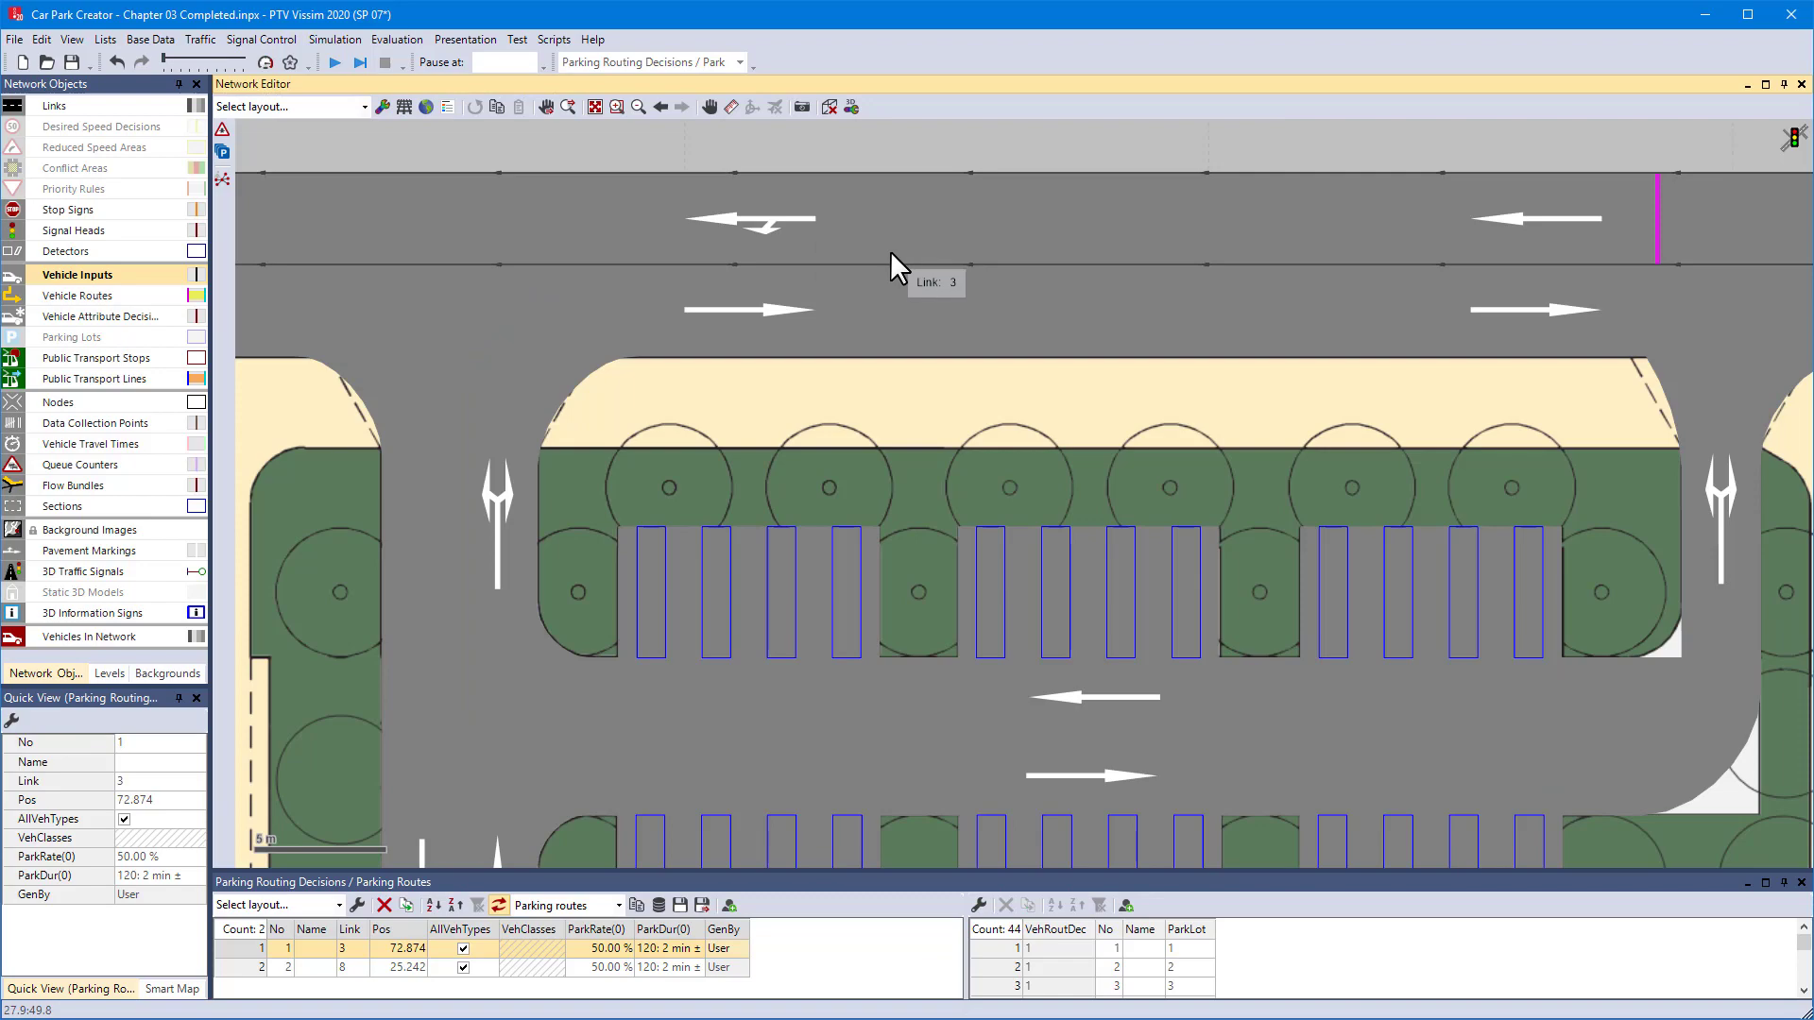
{"action": "left_click", "coordinate": [400, 106]}
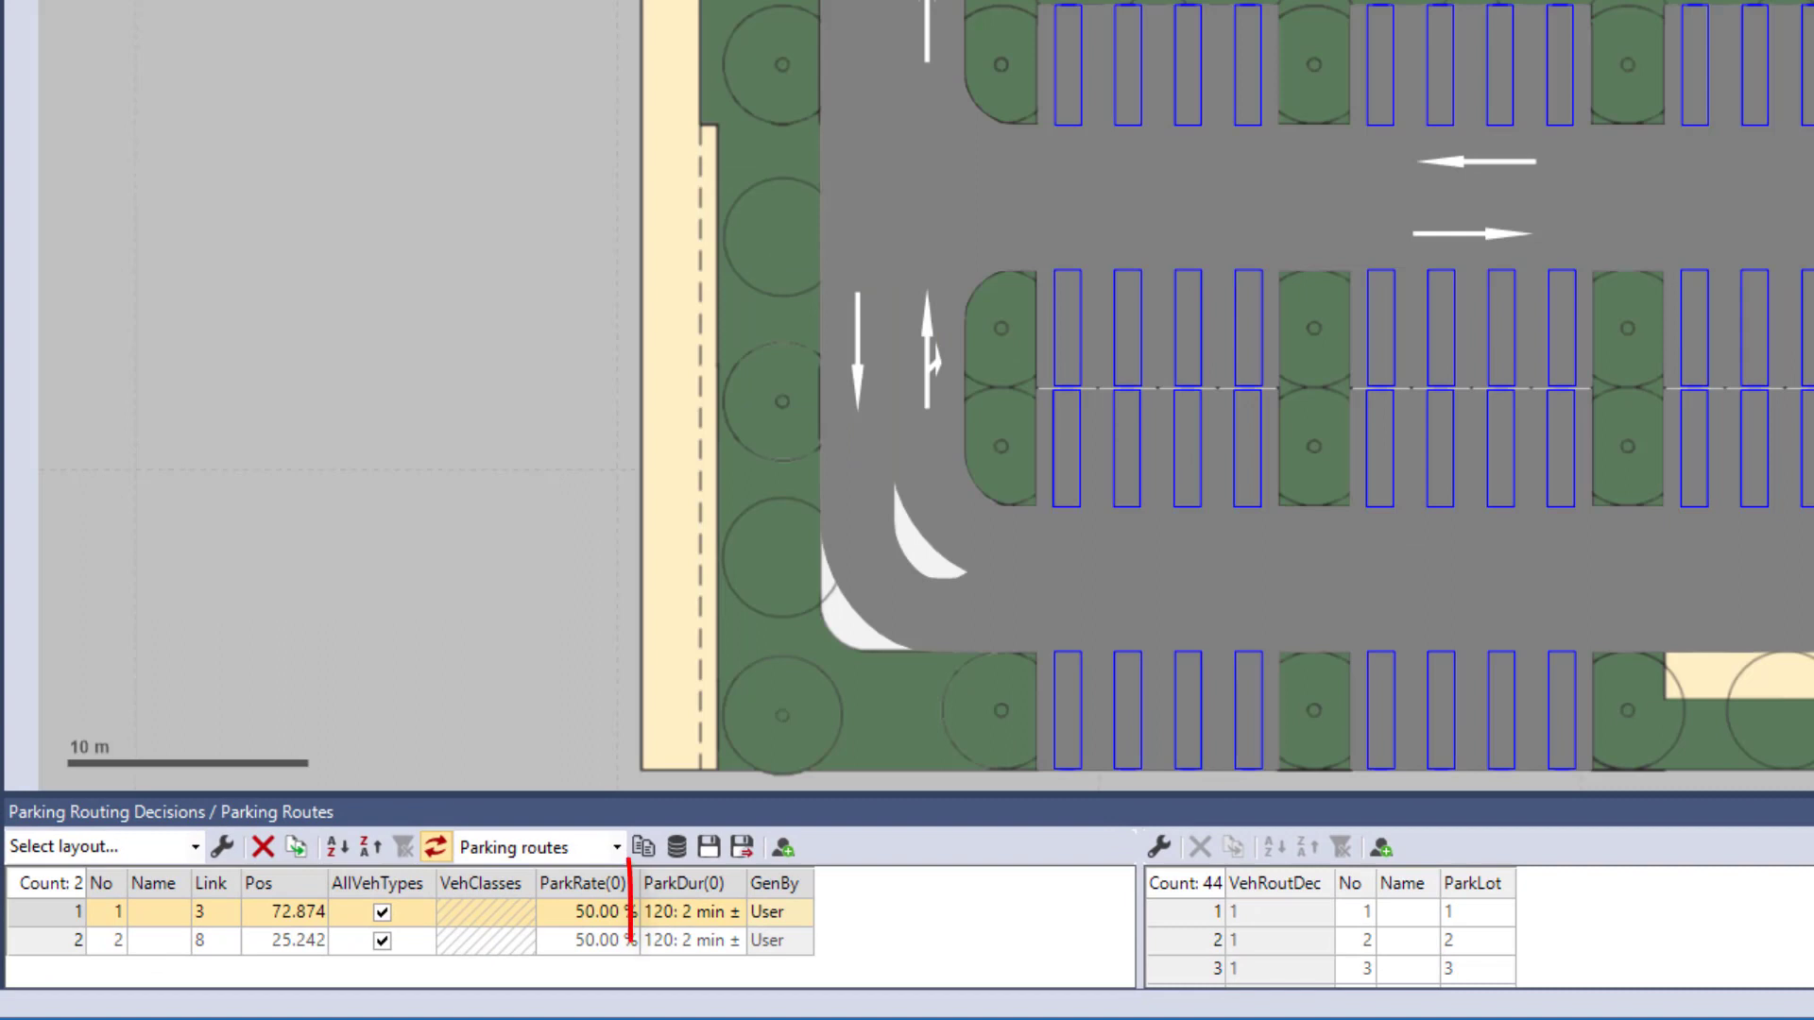
Step: Set both routing decisions' parking duration to 300: 5 min and start the simulation
{"action": "left_click", "coordinate": [692, 935]}
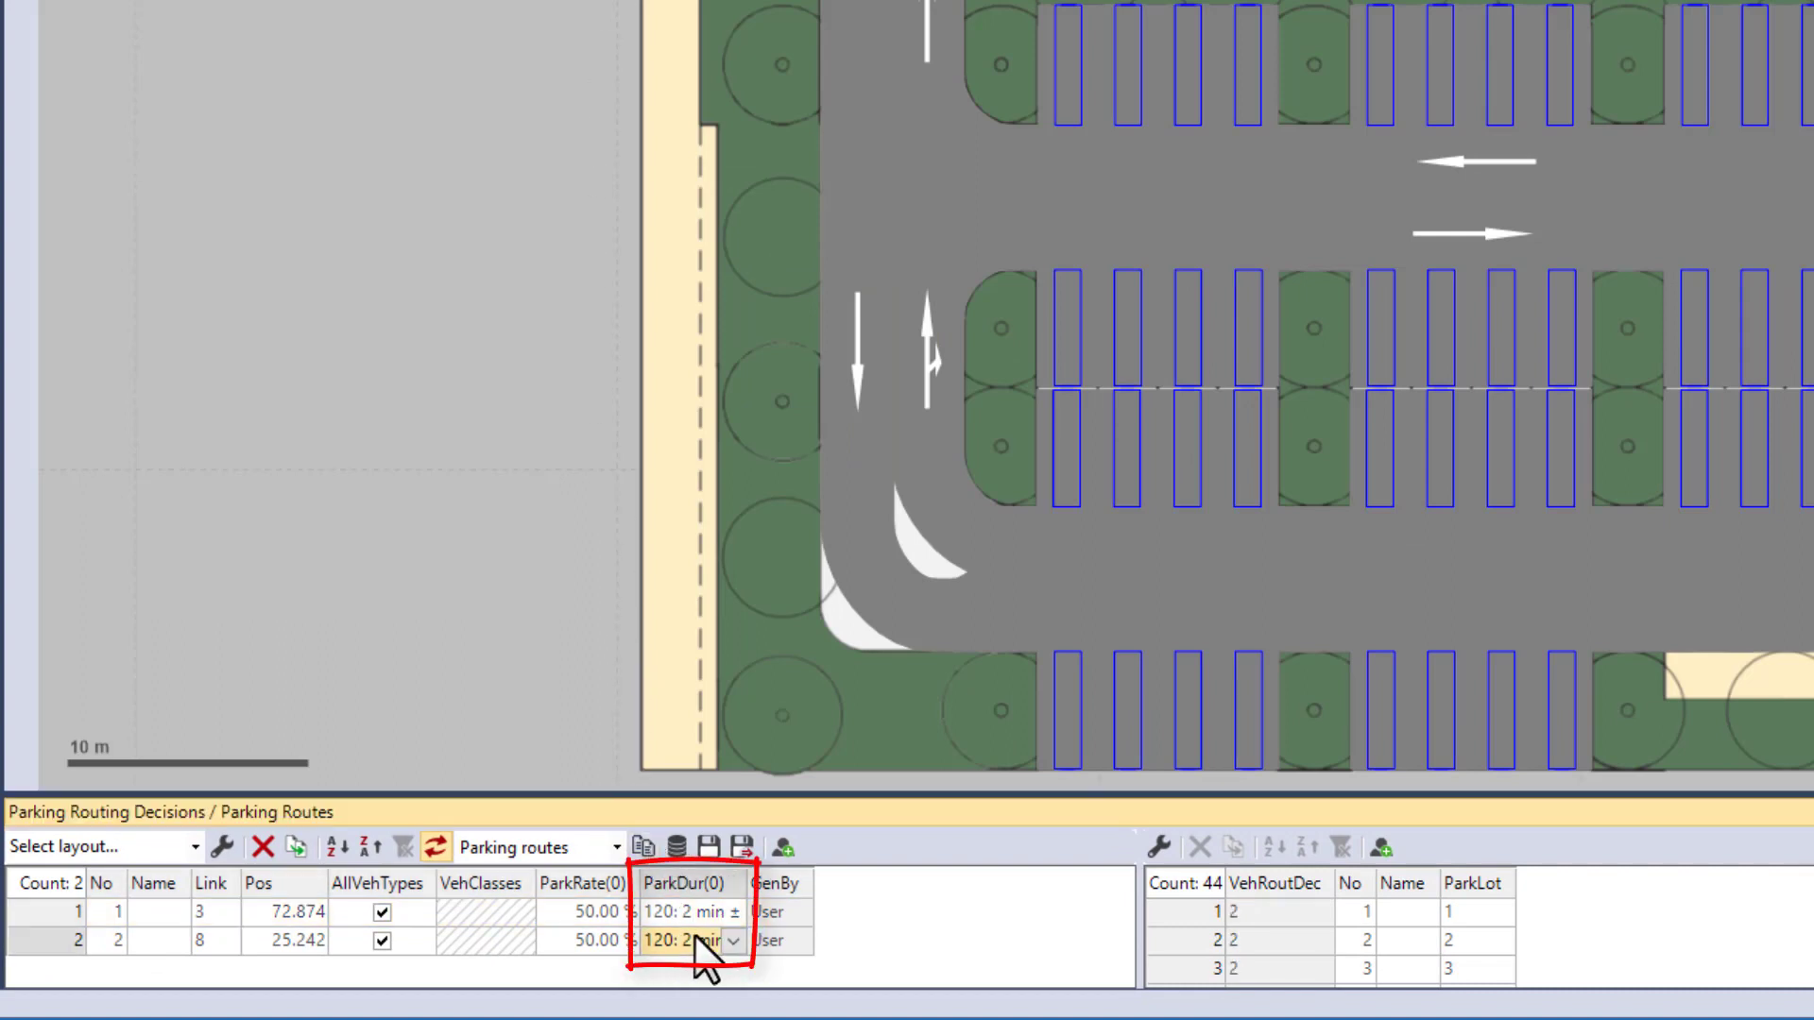
{"action": "left_click", "coordinate": [733, 940]}
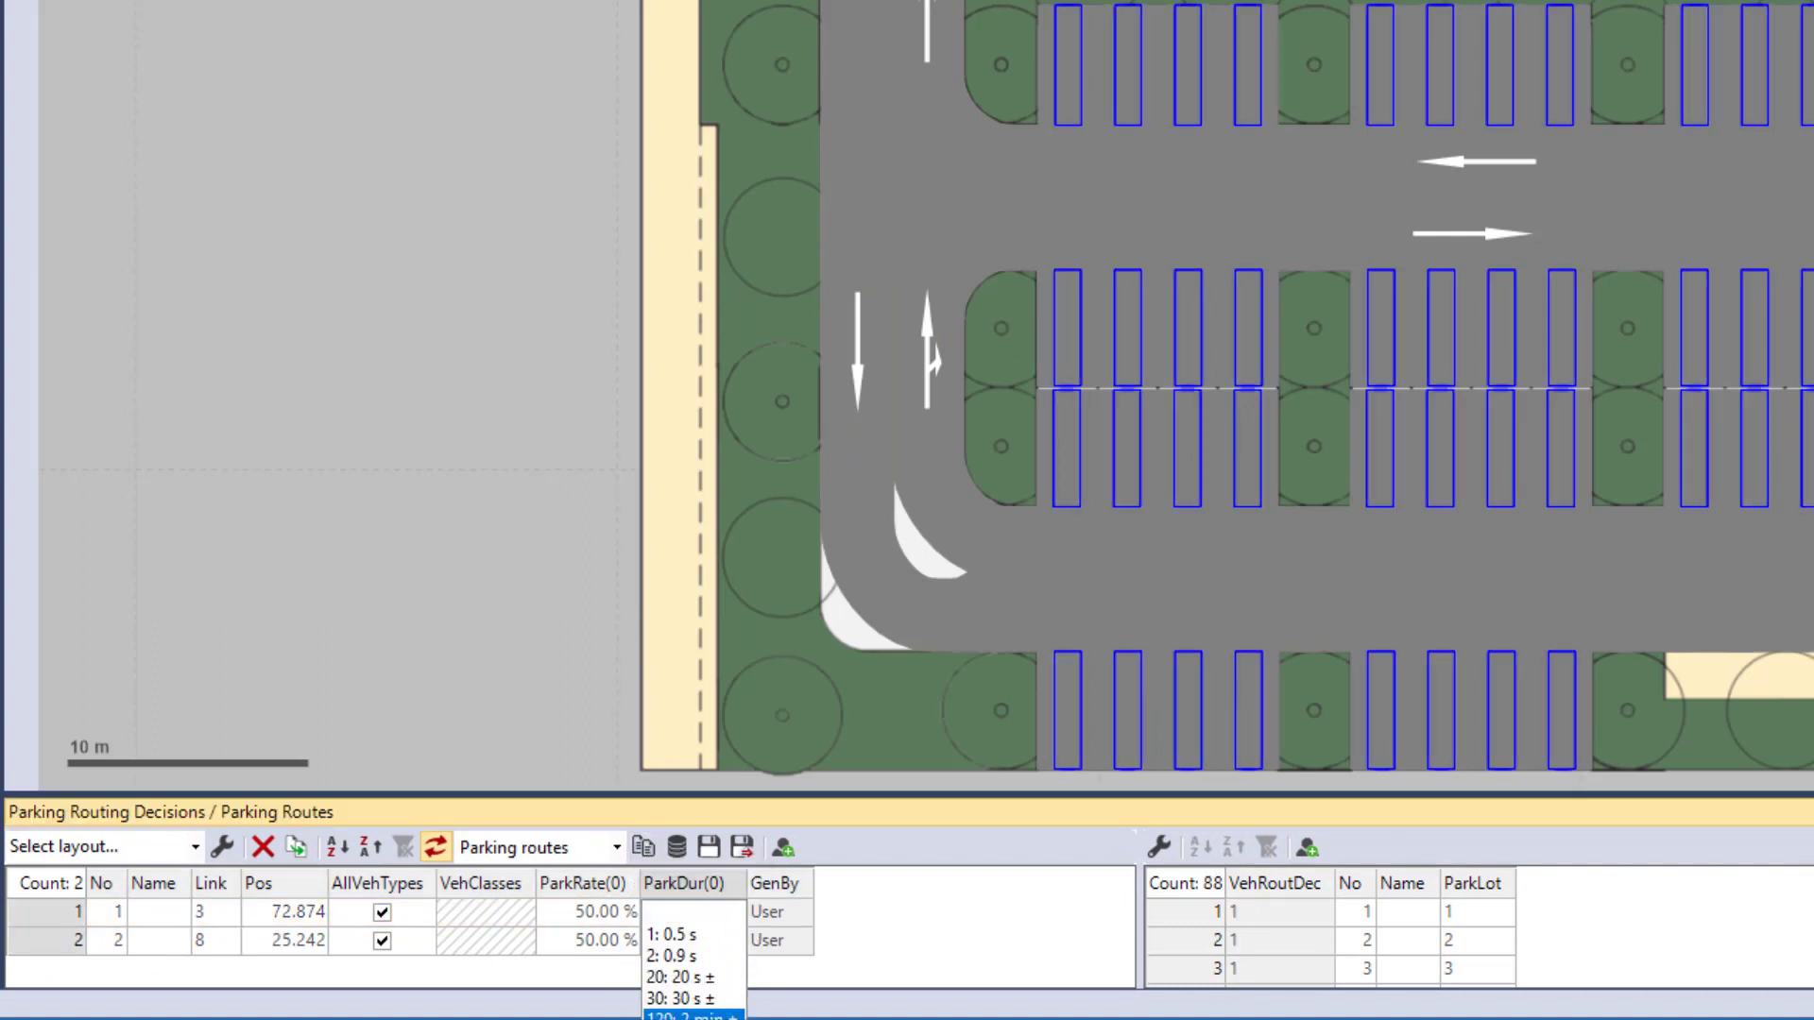
{"action": "left_click", "coordinate": [699, 1018]}
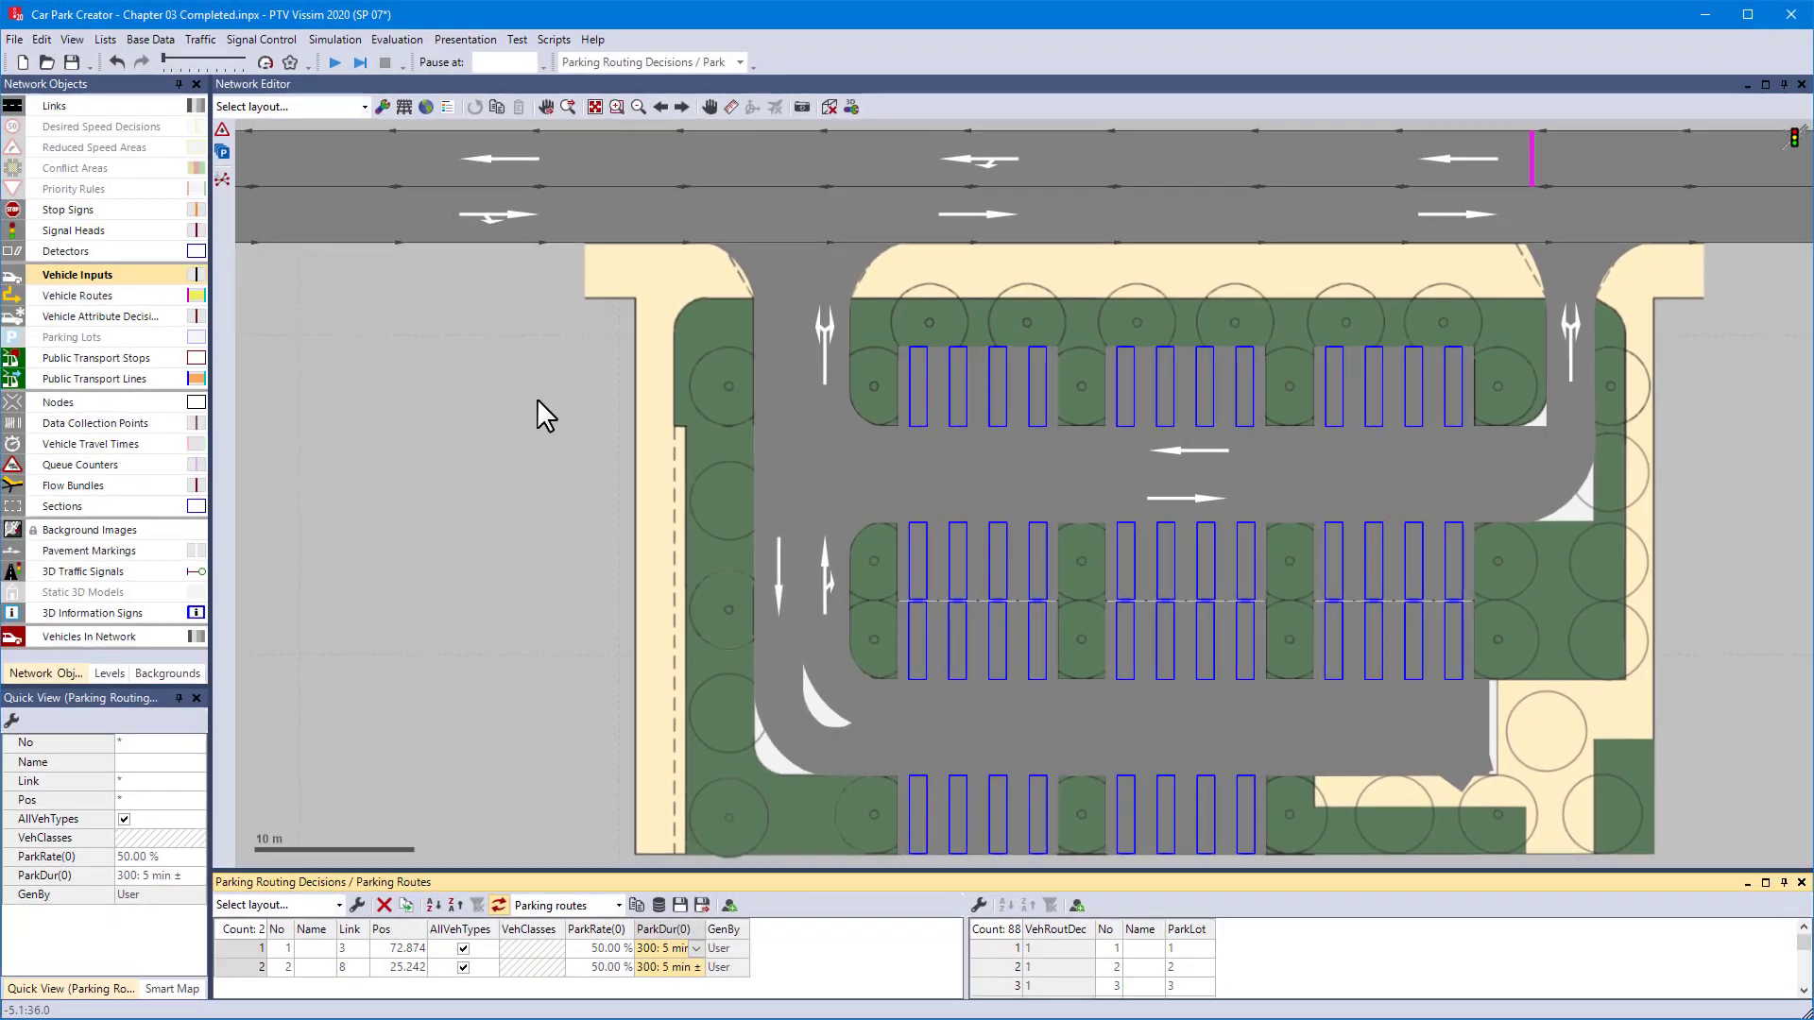
{"action": "left_click", "coordinate": [420, 170]}
{"action": "left_click", "coordinate": [330, 64]}
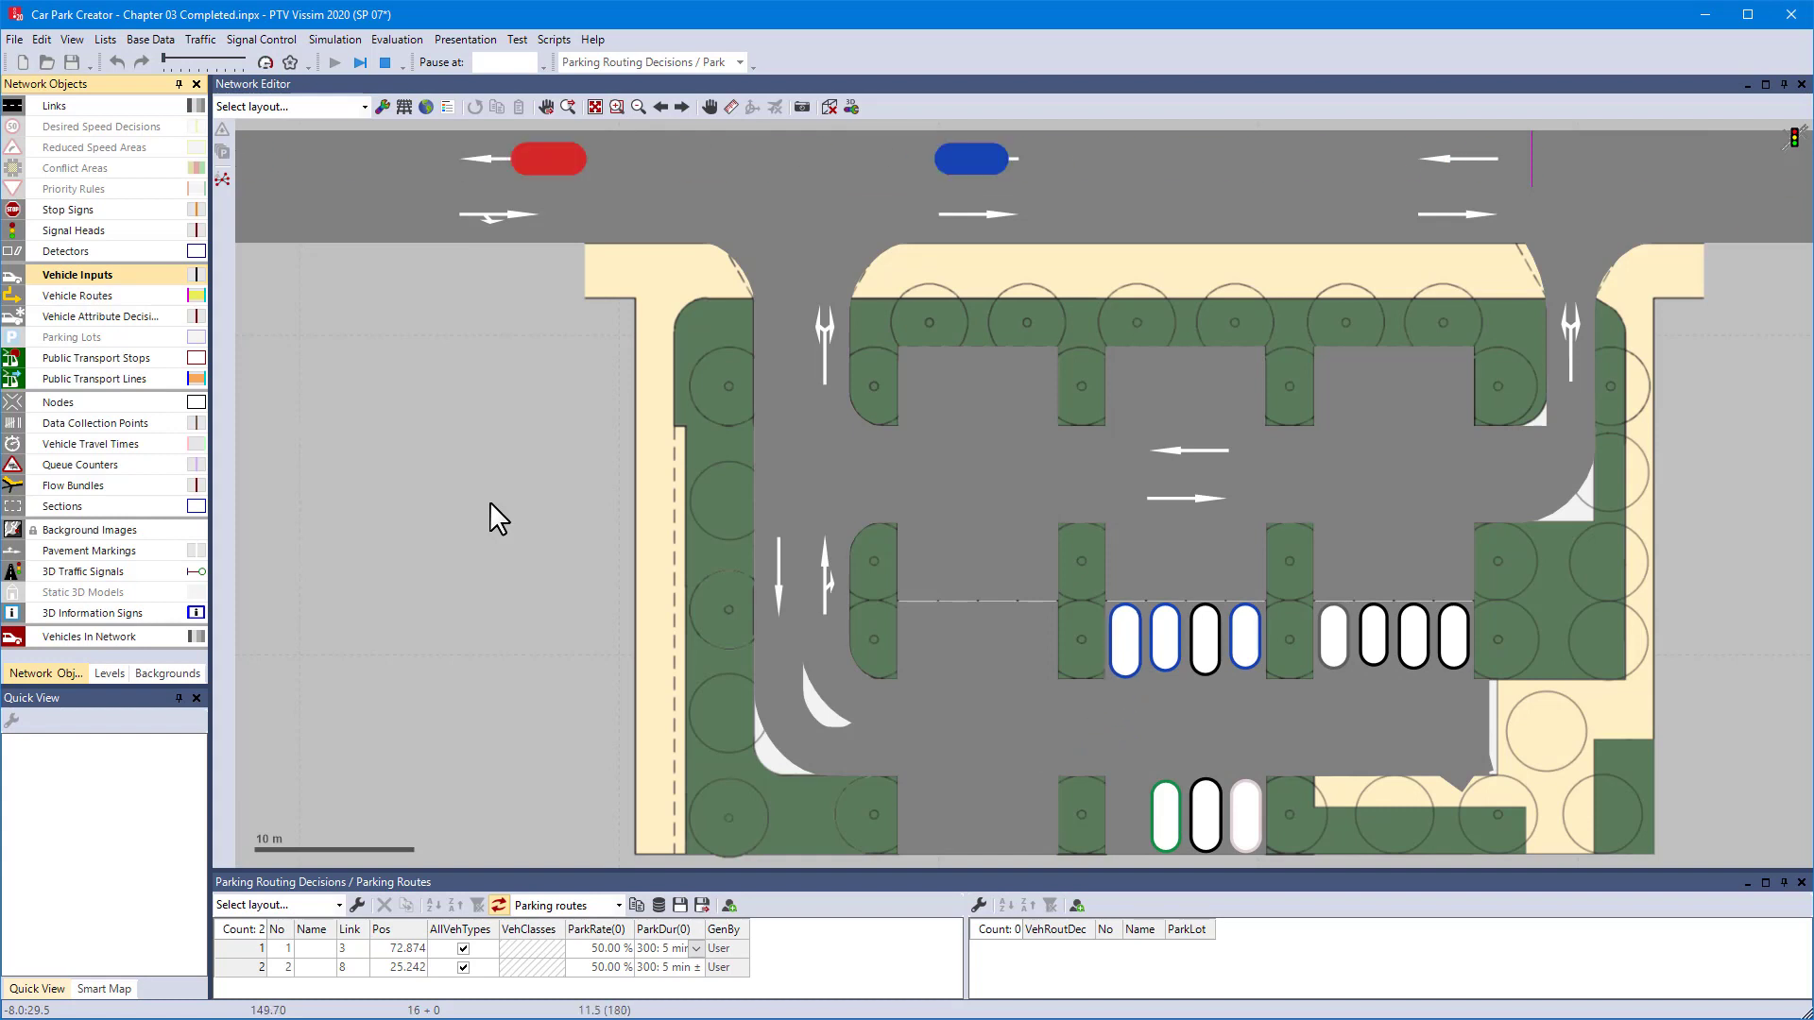
Step: Apply the Show Space Attraction layout to label each space's attraction value
{"action": "left_click", "coordinate": [364, 105]}
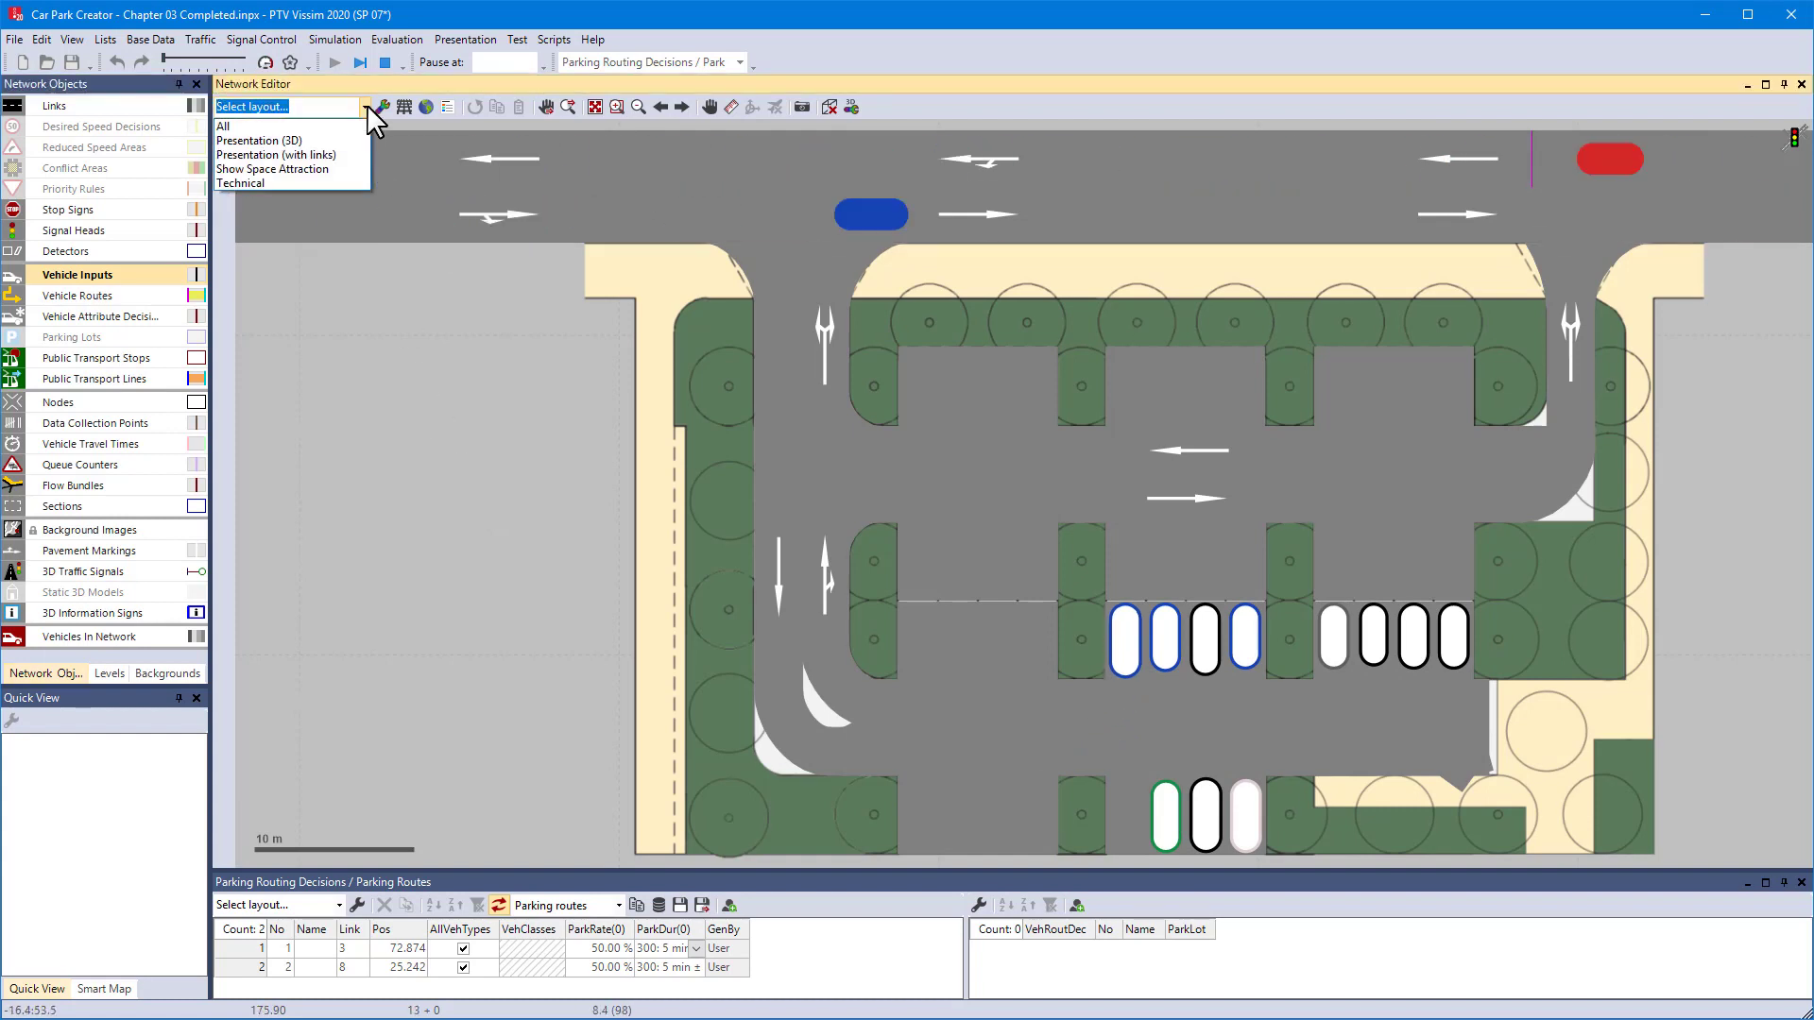
{"action": "left_click", "coordinate": [312, 170]}
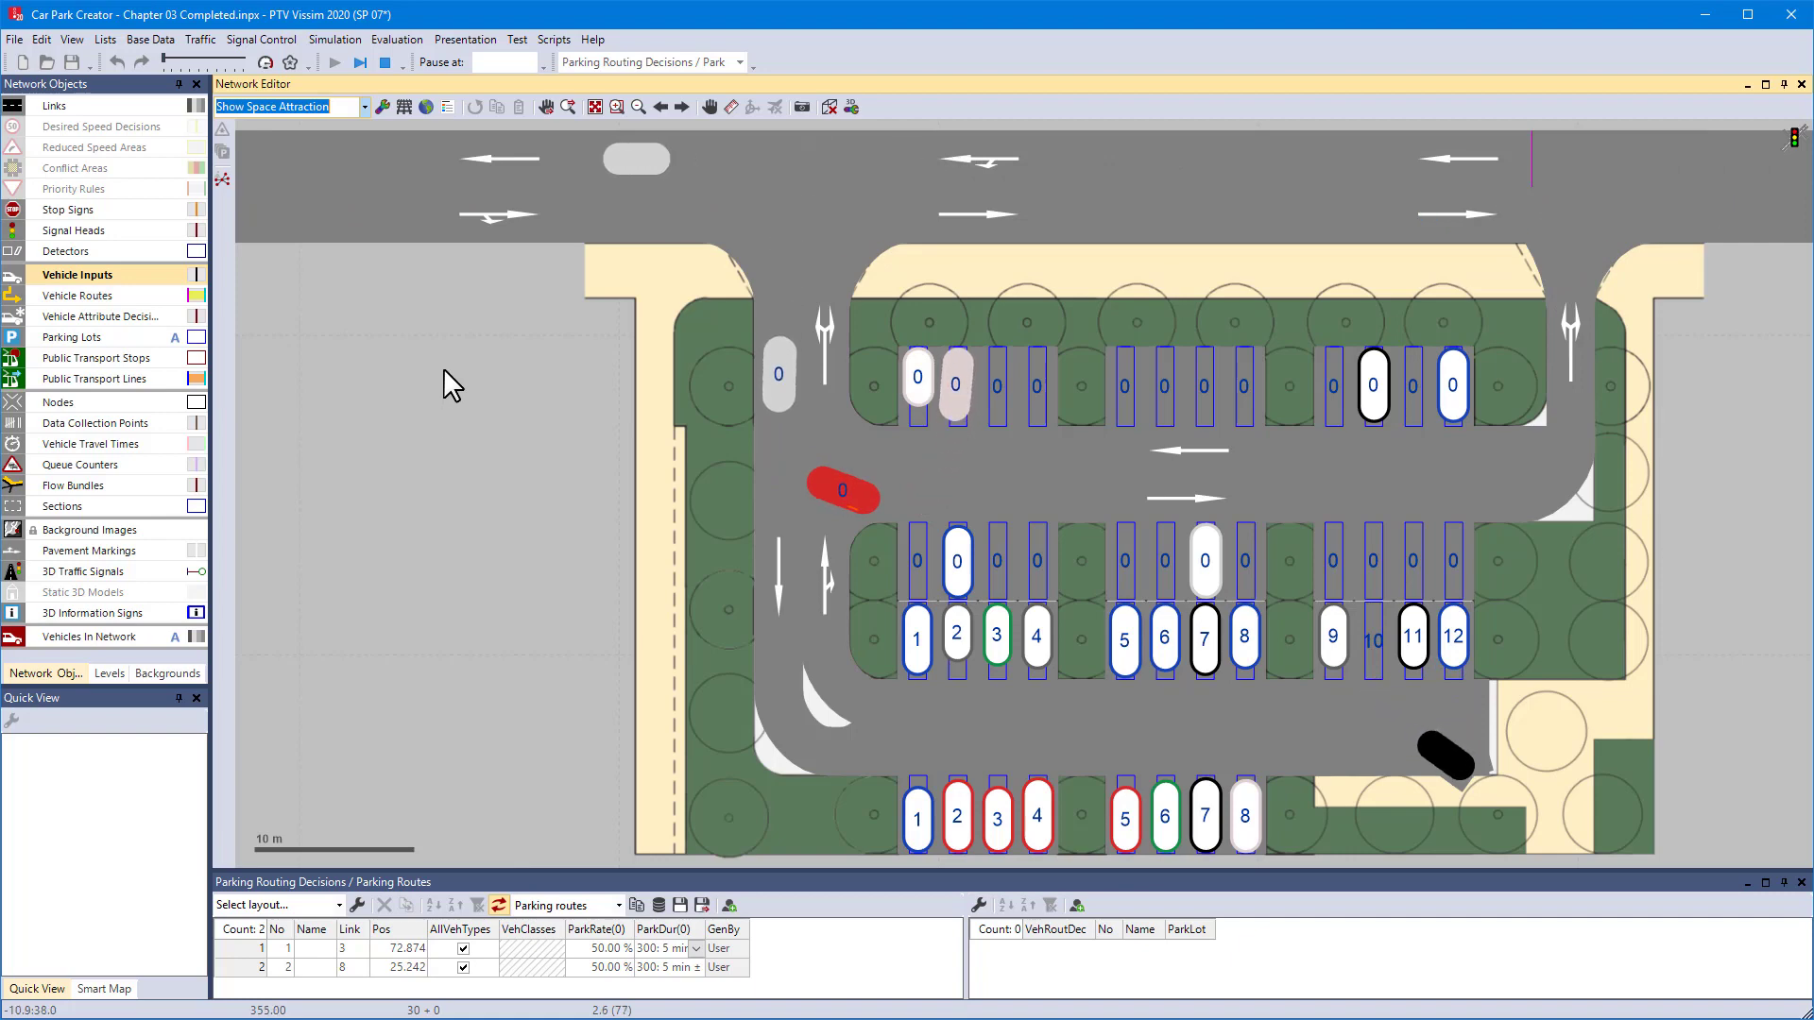
Step: Show the running car park simulation in 3D using the Presentation (3D) view layout
{"action": "left_click", "coordinate": [832, 105]}
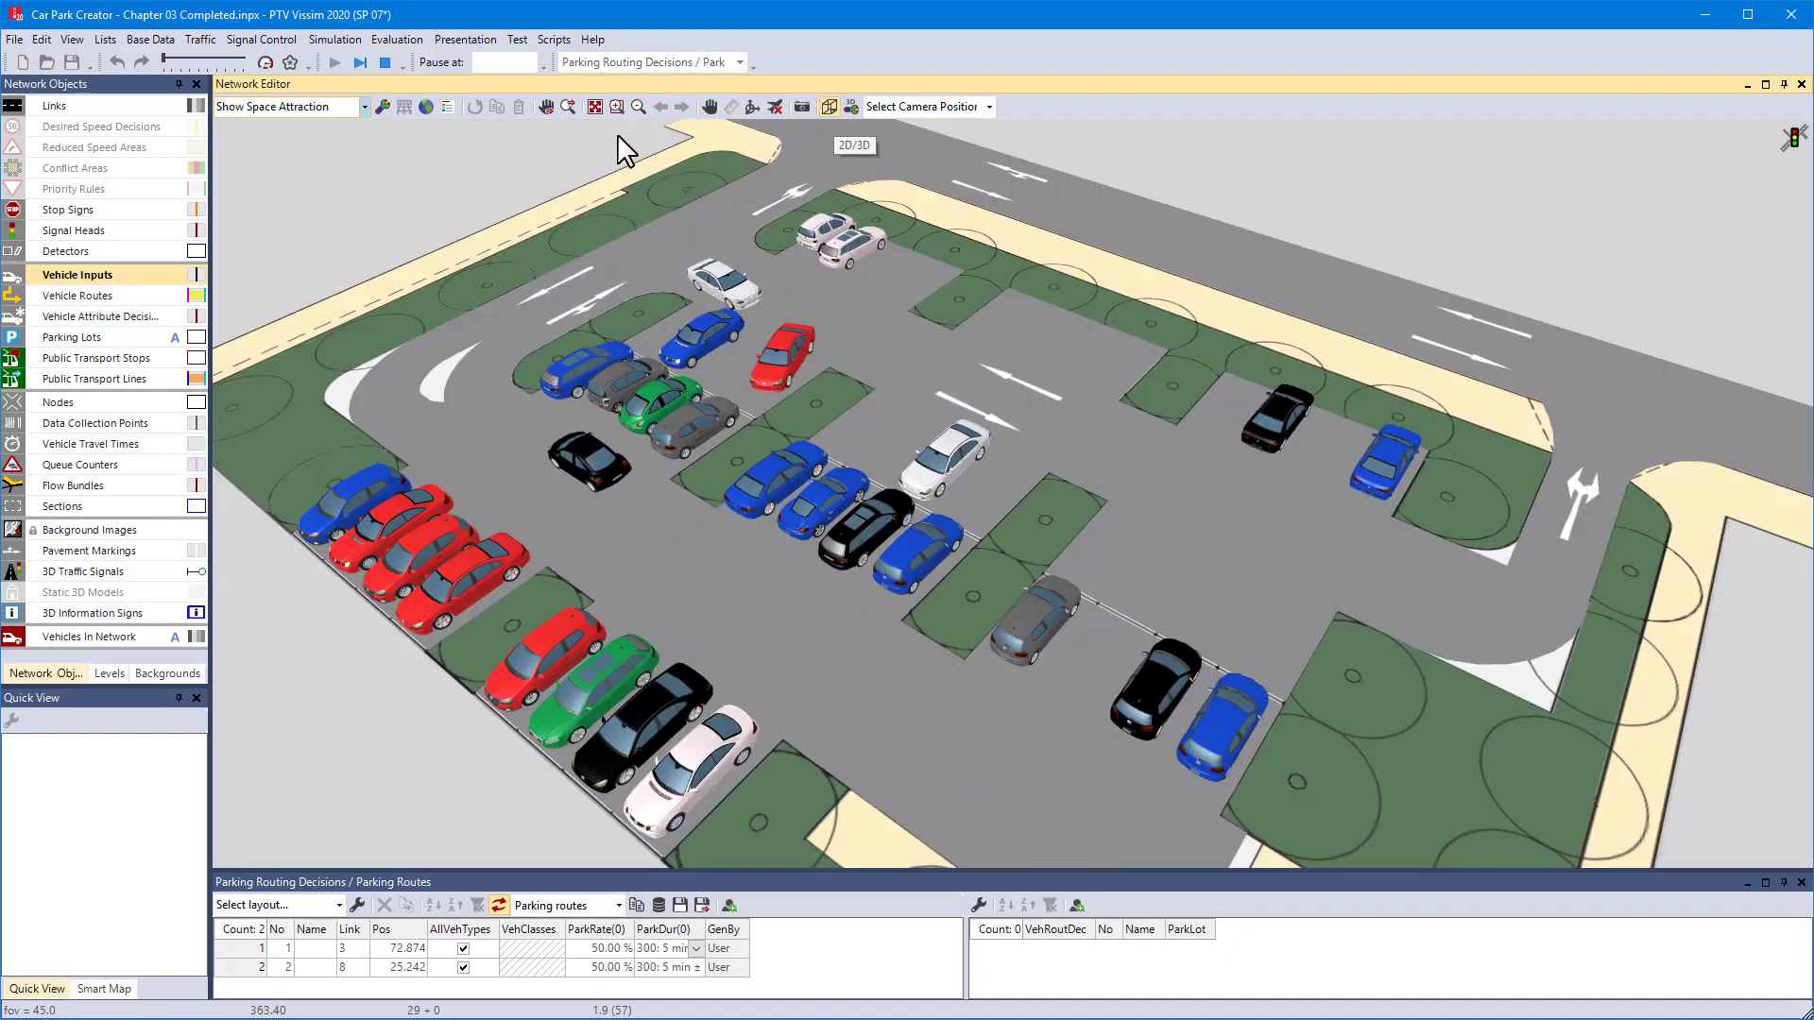
{"action": "left_click", "coordinate": [365, 105]}
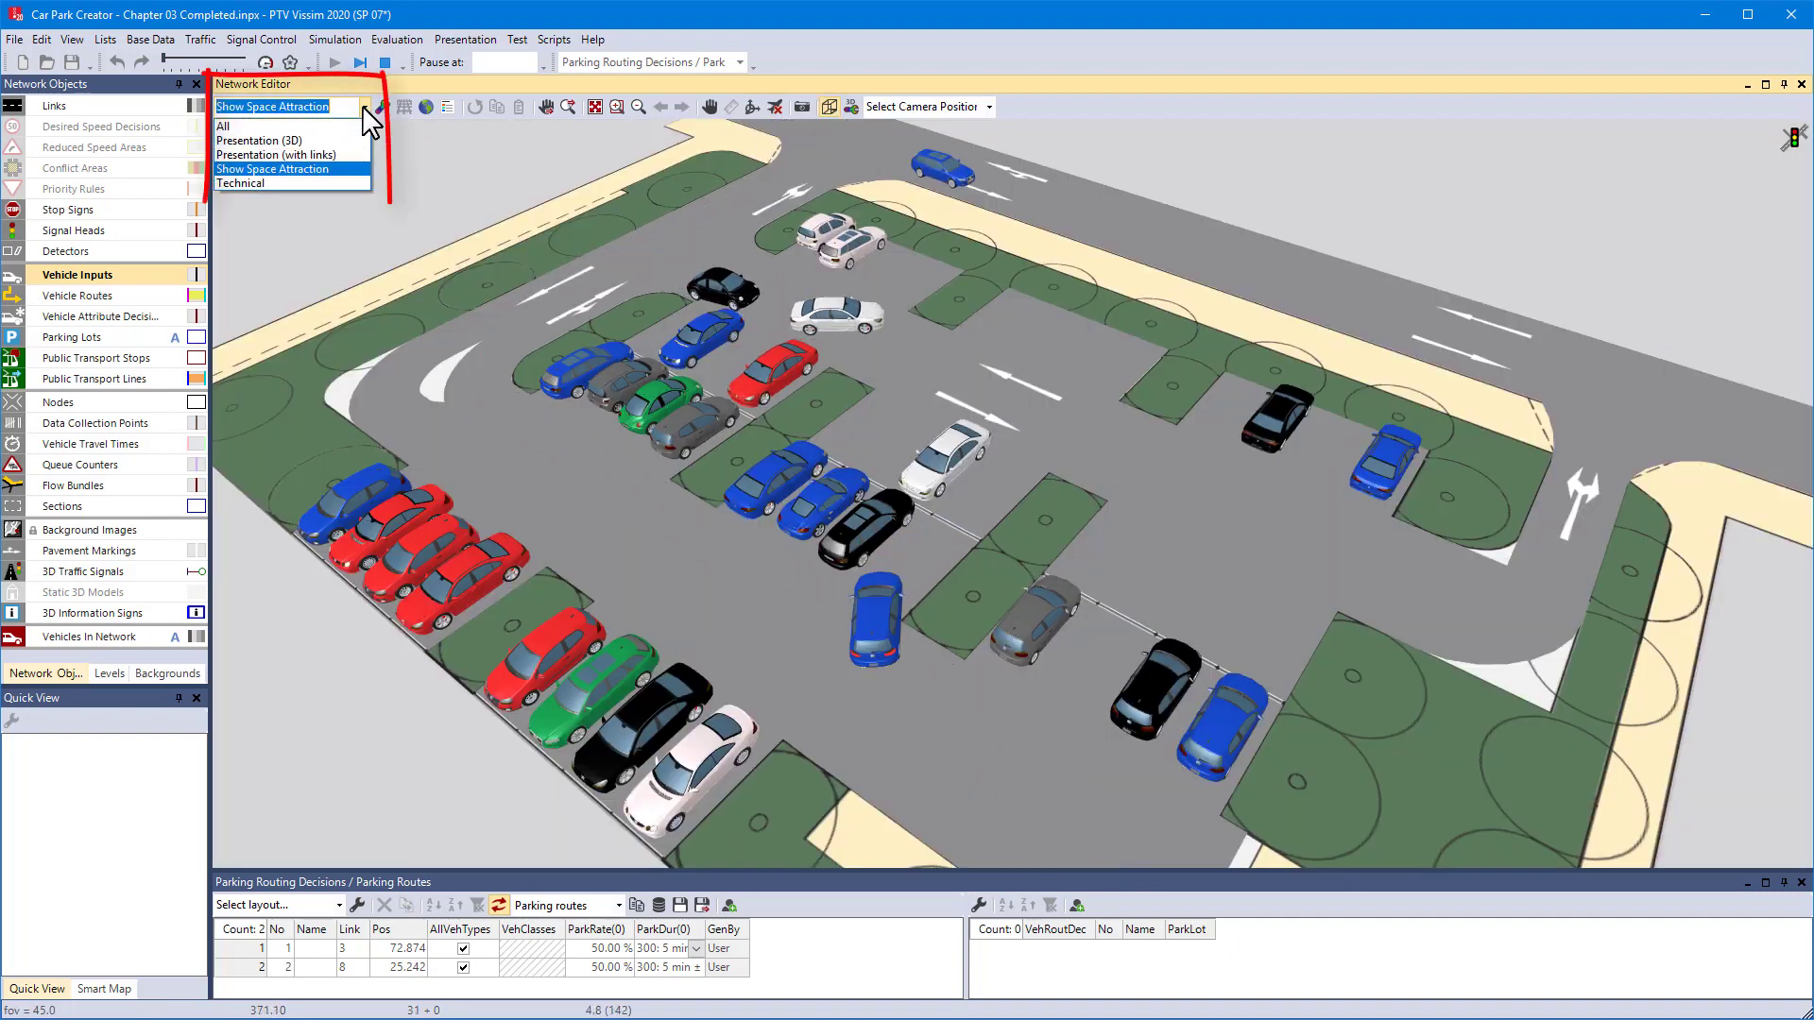
{"action": "left_click", "coordinate": [300, 139]}
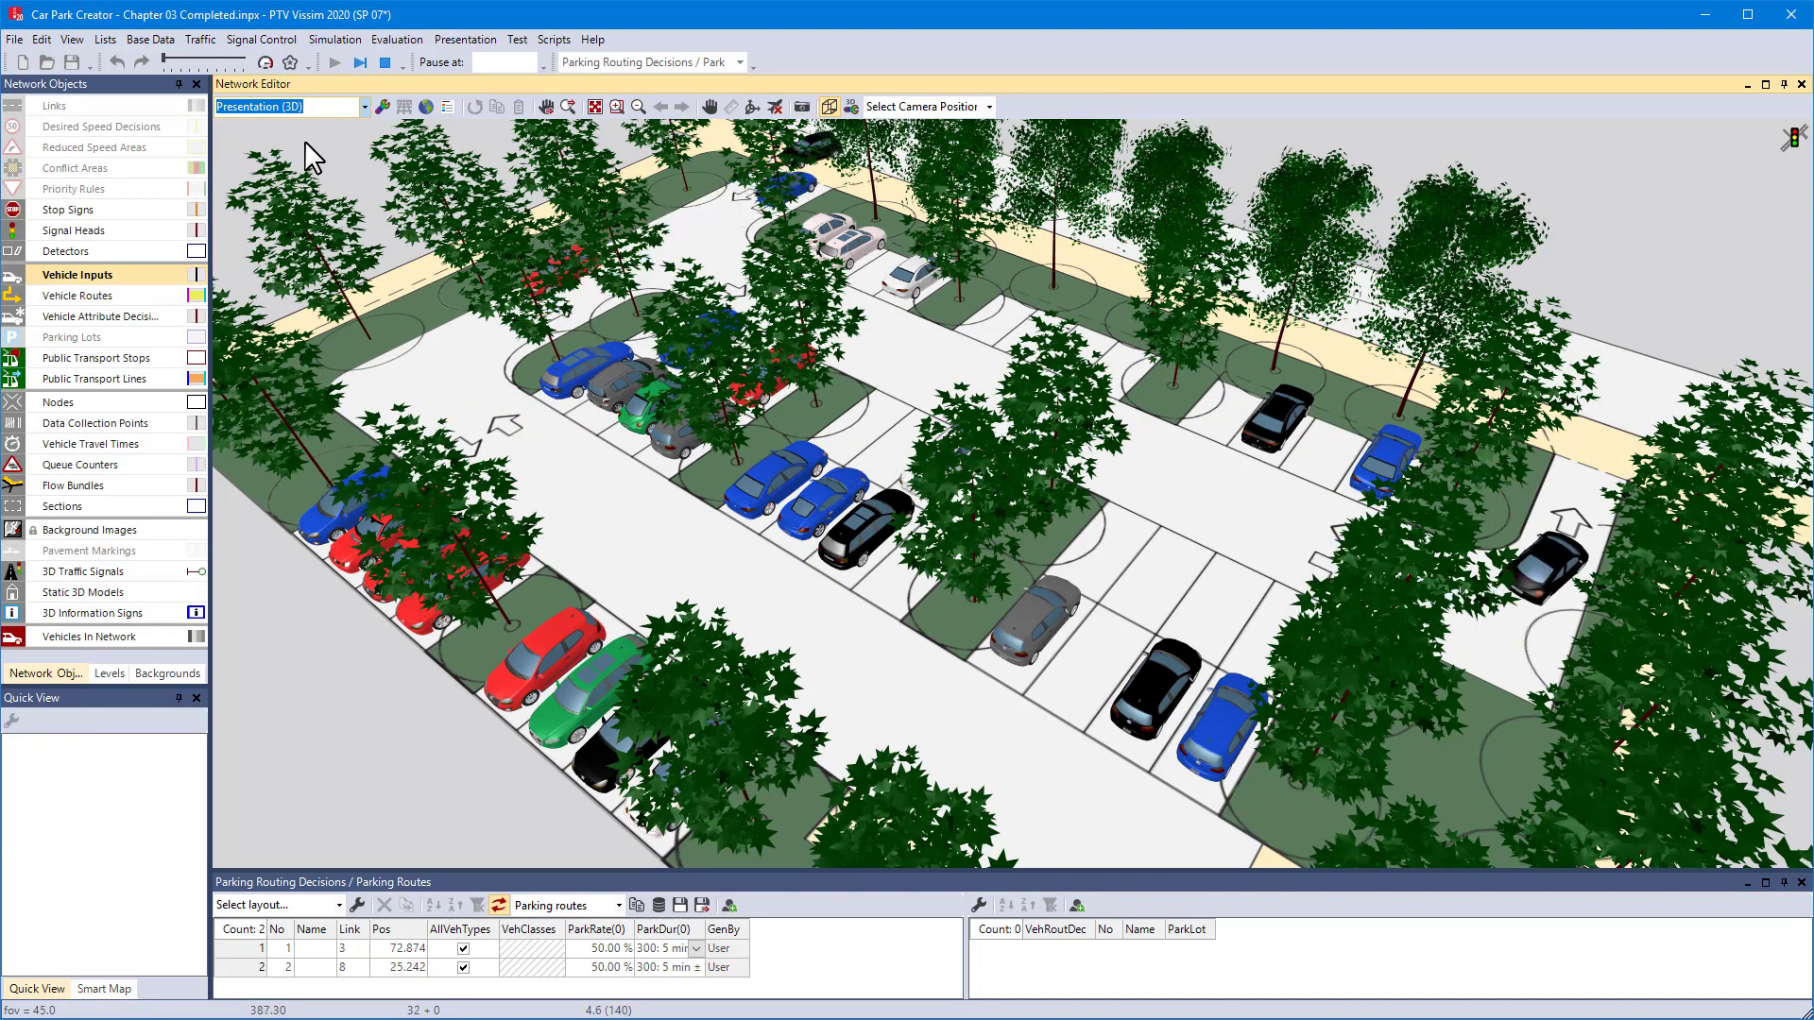